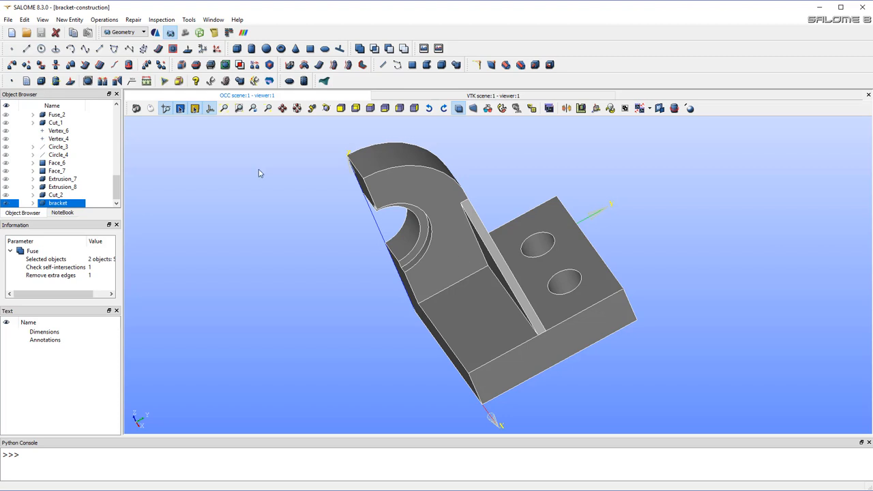
Create a new study, activate the Geometry module and expand its origin and axis objects in the object tree
{"action": "left_click", "coordinate": [8, 20]}
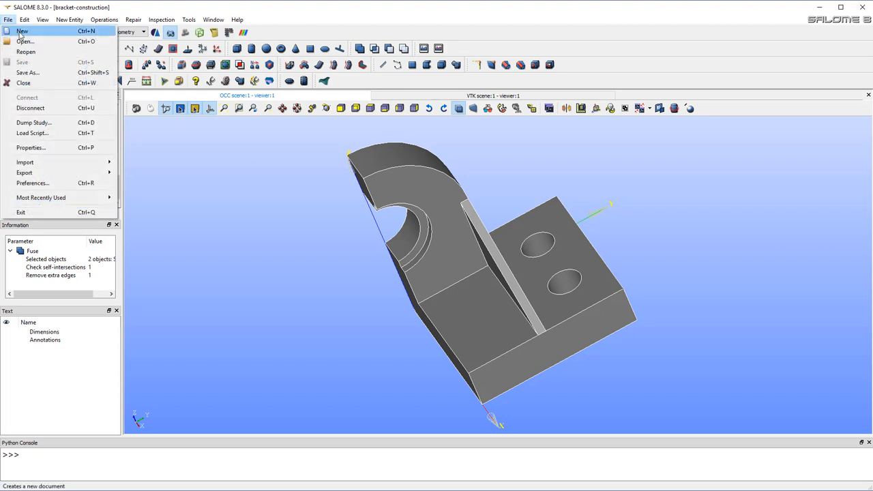
{"action": "left_click", "coordinate": [23, 31]}
{"action": "left_click", "coordinate": [487, 266]}
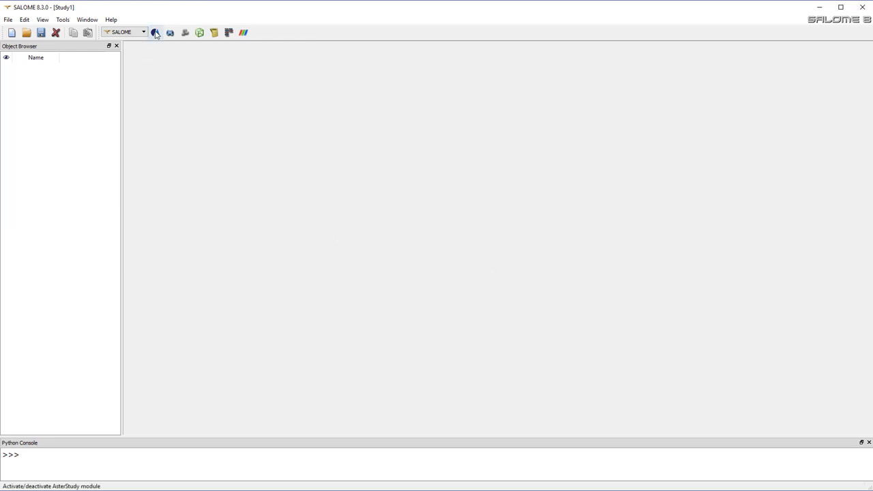
{"action": "left_click", "coordinate": [170, 33]}
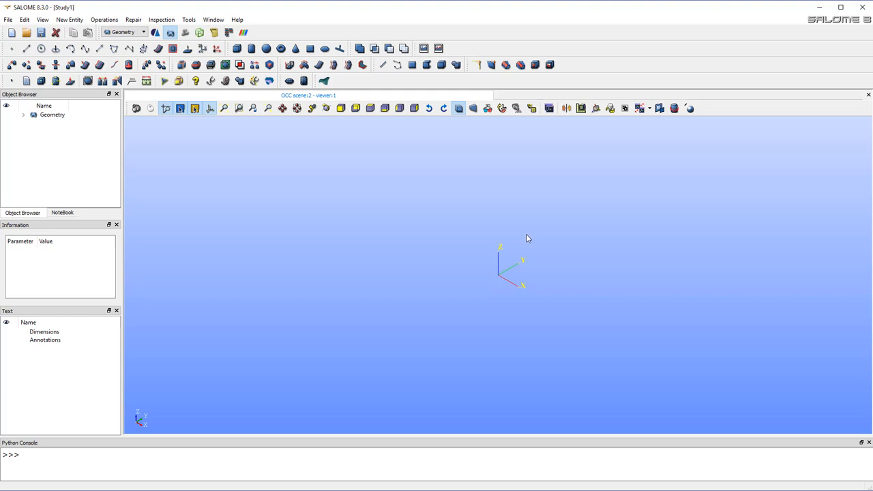
{"action": "left_click", "coordinate": [24, 115]}
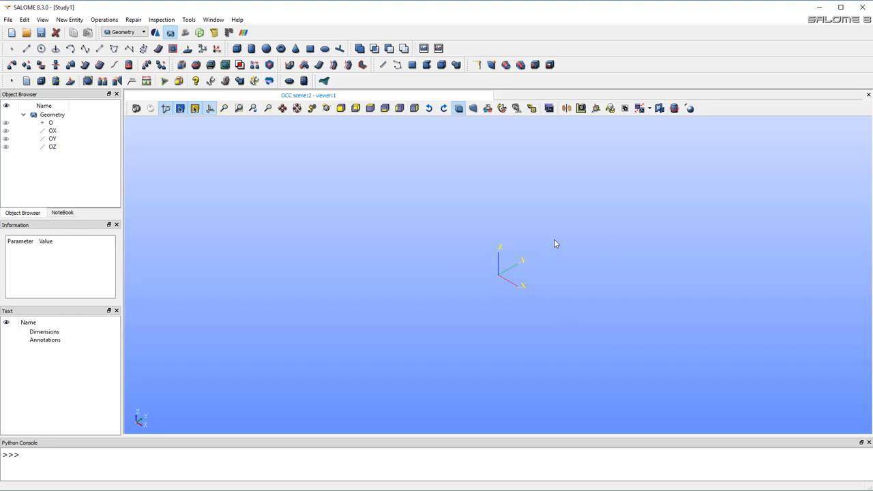
Create a rectangular face at the origin in the OXY plane with height 200 and width 200
{"action": "left_click", "coordinate": [311, 49]}
{"action": "left_click_drag", "start_coordinate": [458, 166], "coordinate": [341, 170]}
{"action": "left_click", "coordinate": [276, 253]}
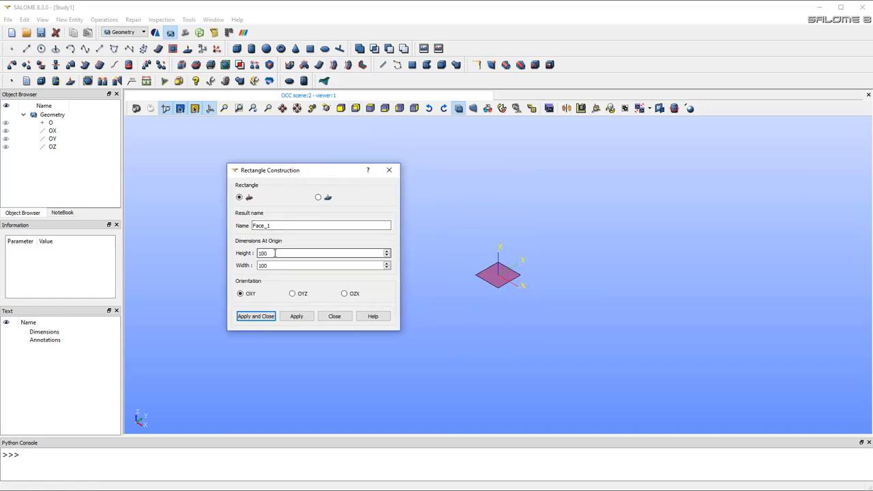
{"action": "left_click_drag", "start_coordinate": [277, 253], "coordinate": [244, 253]}
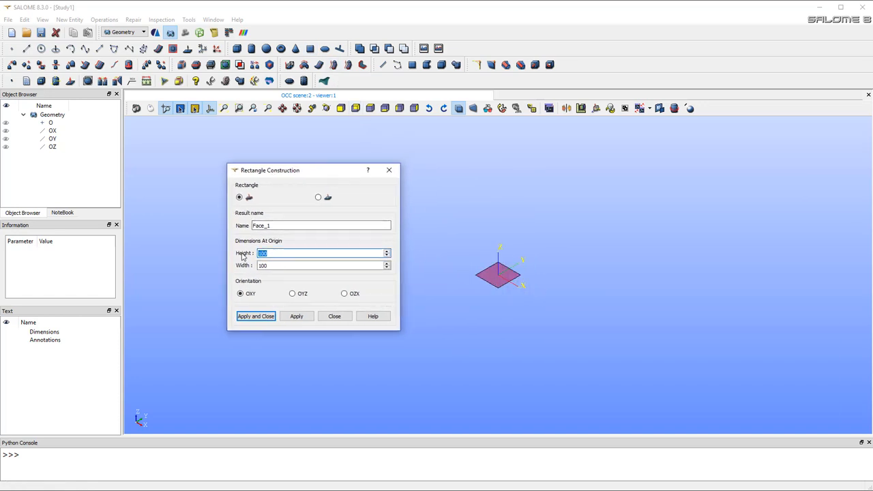
{"action": "type", "text": "200"}
{"action": "left_click_drag", "start_coordinate": [268, 265], "coordinate": [241, 265]}
{"action": "type", "text": "20"}
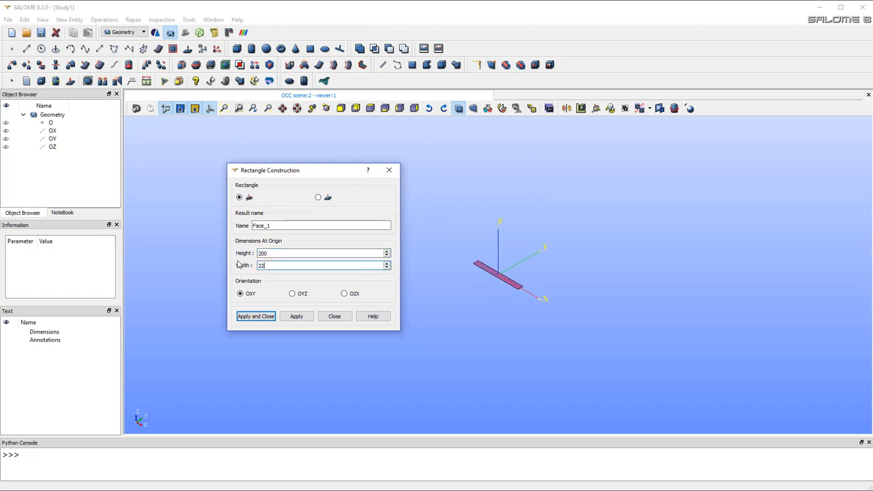
{"action": "key", "text": "BackSpace"}
{"action": "type", "text": "00"}
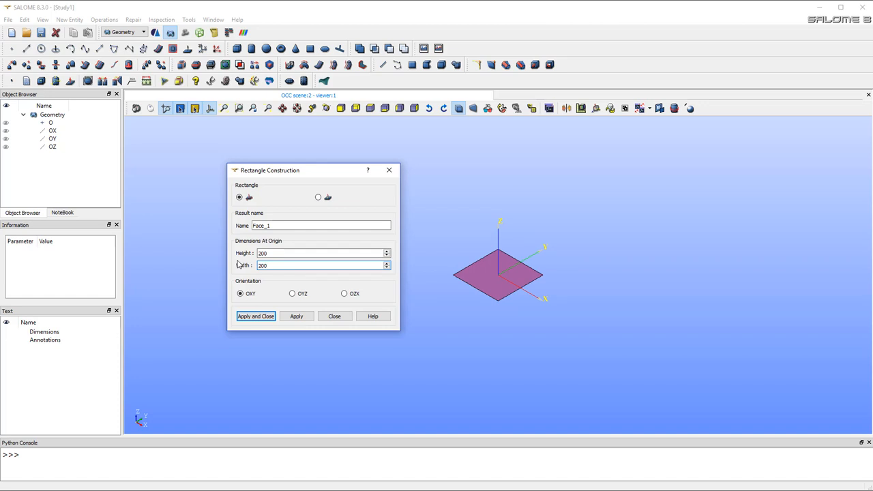
{"action": "left_click", "coordinate": [259, 317]}
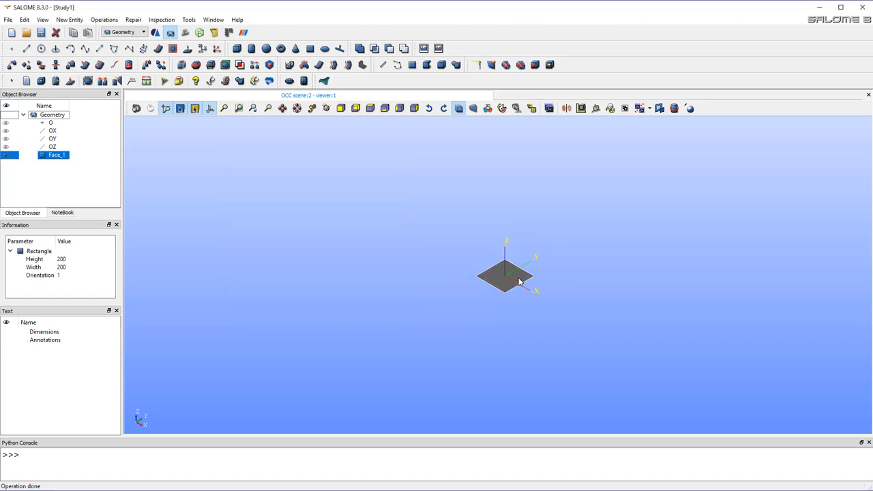
Hide the rectangular face and show it again
{"action": "scroll", "coordinate": [538, 271], "scroll_direction": "up", "scroll_amount": 5}
{"action": "scroll", "coordinate": [538, 268], "scroll_direction": "down", "scroll_amount": 2}
{"action": "scroll", "coordinate": [537, 269], "scroll_direction": "up", "scroll_amount": 1}
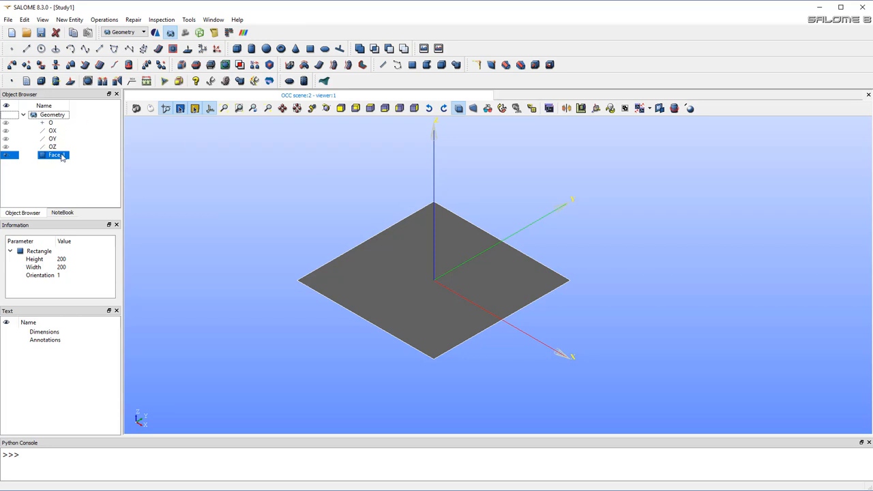
{"action": "left_click", "coordinate": [6, 155]}
{"action": "left_click", "coordinate": [6, 156]}
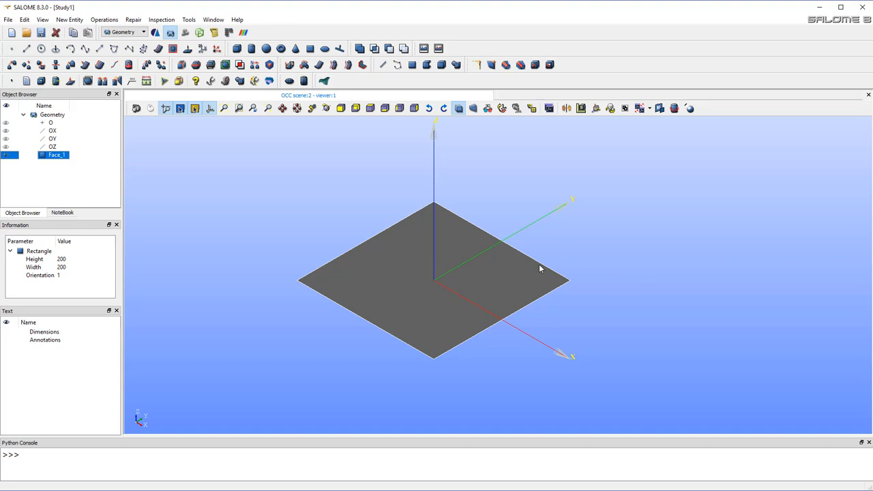
Translate Face_1 by 100 in X and 100 in Y, moving the original face without creating a copy
{"action": "left_click", "coordinate": [103, 20]}
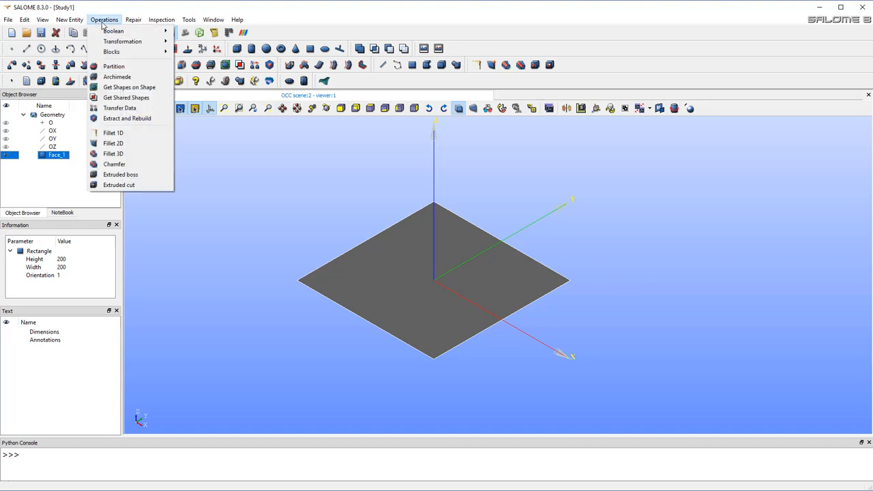
{"action": "mouse_move", "coordinate": [112, 44]}
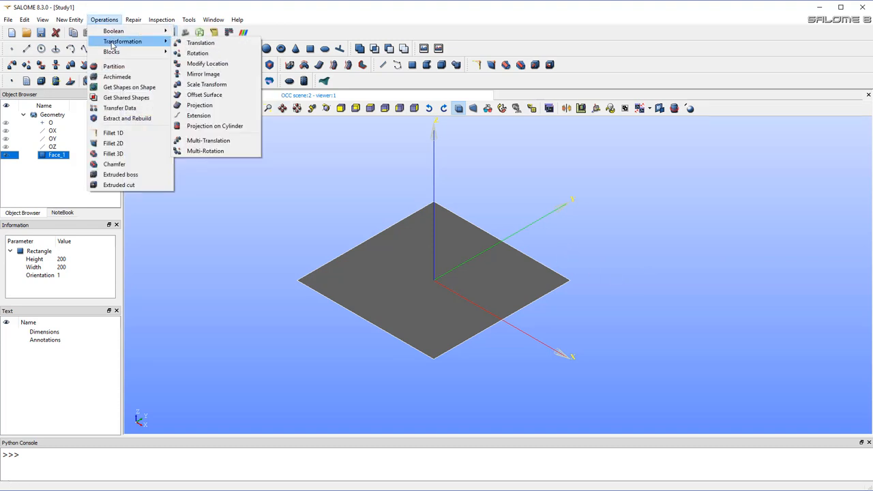
{"action": "left_click", "coordinate": [194, 45]}
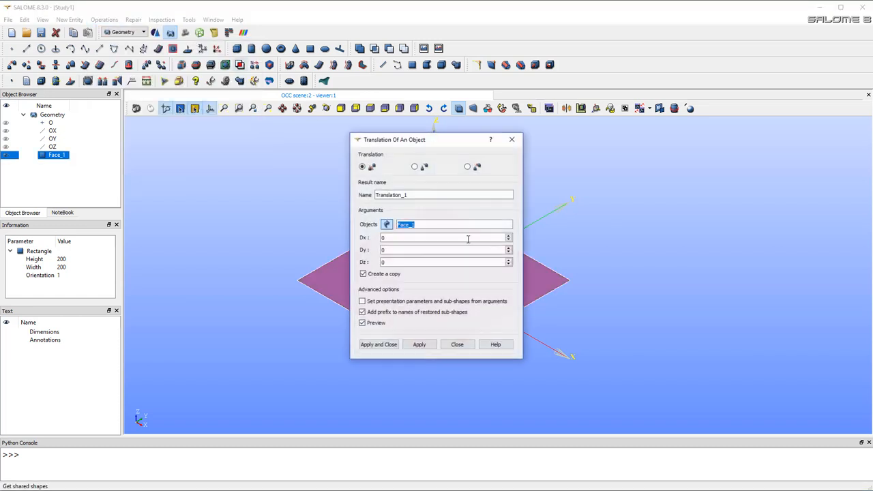
{"action": "left_click_drag", "start_coordinate": [425, 143], "coordinate": [191, 157]}
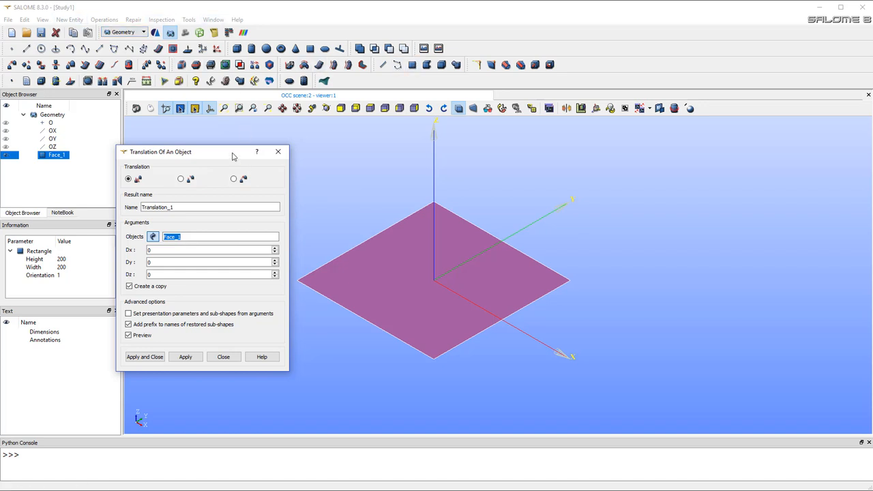
{"action": "left_click_drag", "start_coordinate": [234, 153], "coordinate": [253, 141]}
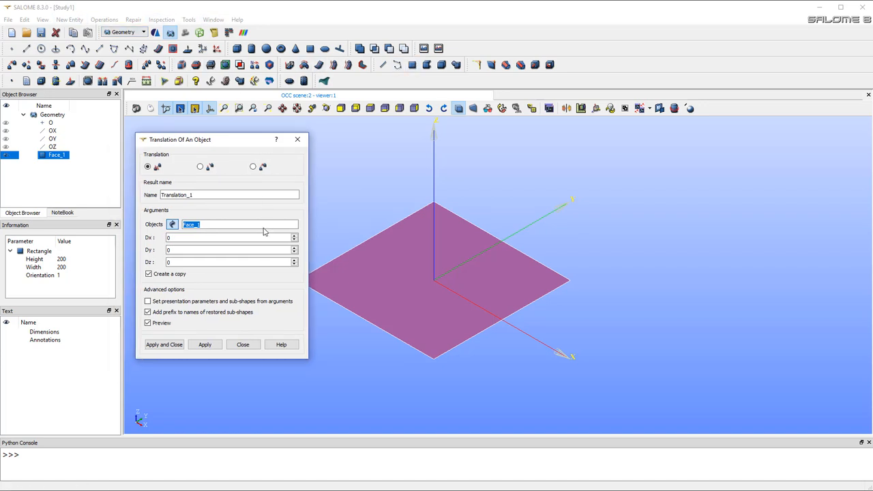
{"action": "double_click", "coordinate": [182, 237]}
{"action": "type", "text": "50"}
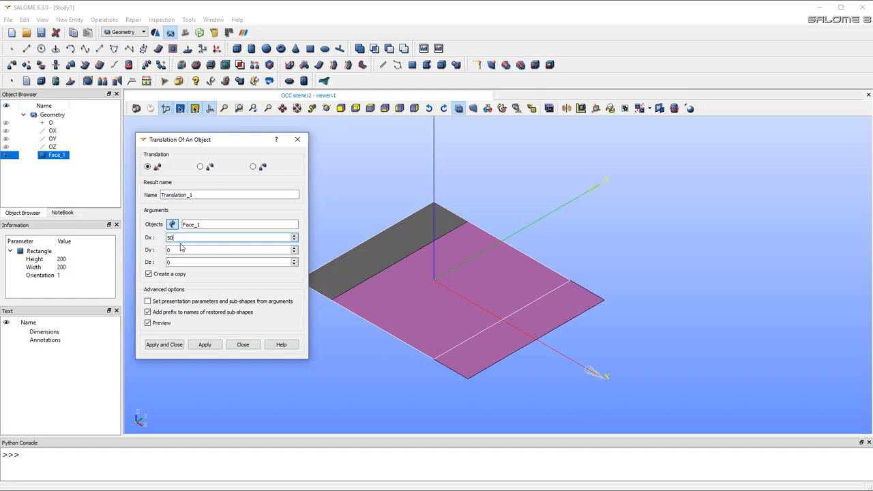
{"action": "left_click_drag", "start_coordinate": [179, 238], "coordinate": [151, 240]}
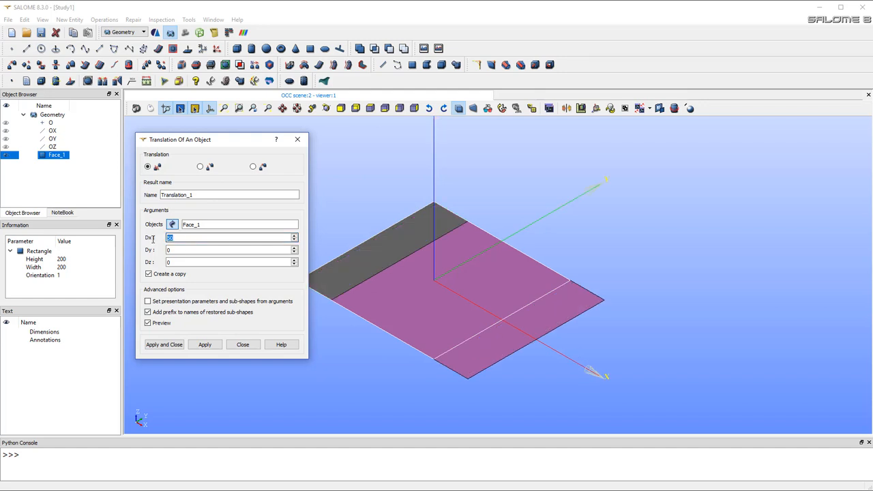
{"action": "type", "text": "100"}
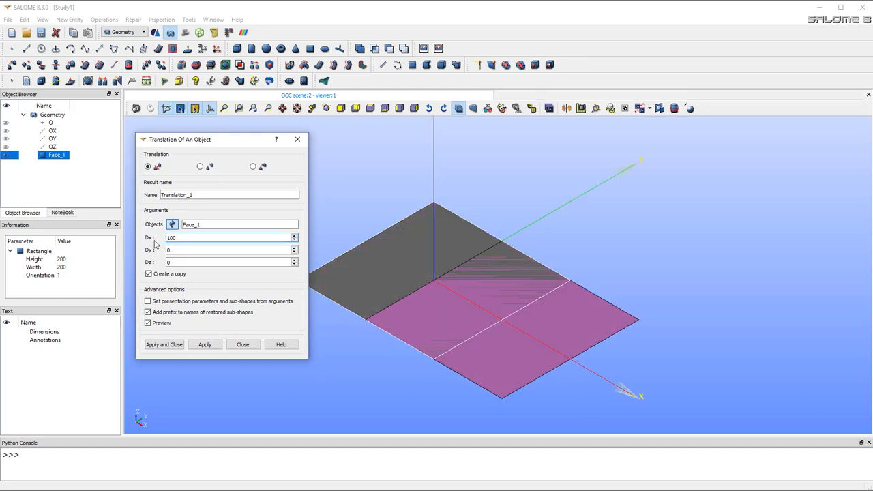
{"action": "key", "text": "Tab"}
{"action": "type", "text": "100"}
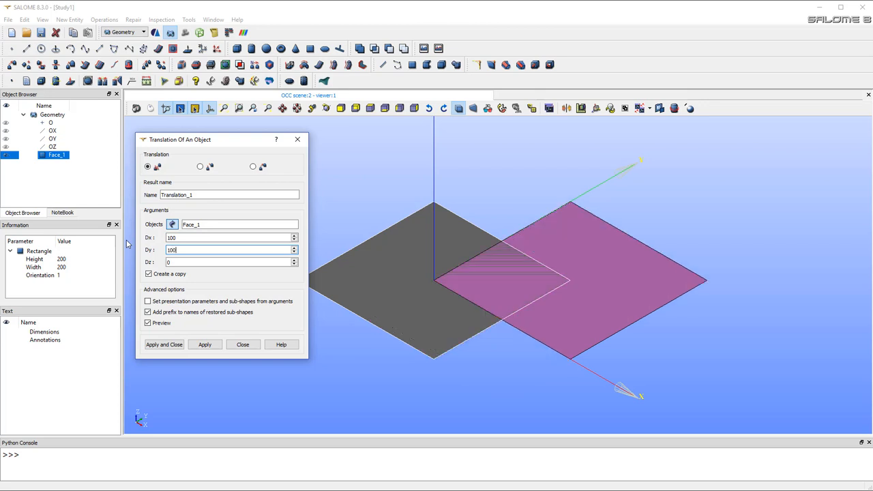
{"action": "left_click", "coordinate": [148, 274]}
{"action": "left_click", "coordinate": [163, 345]}
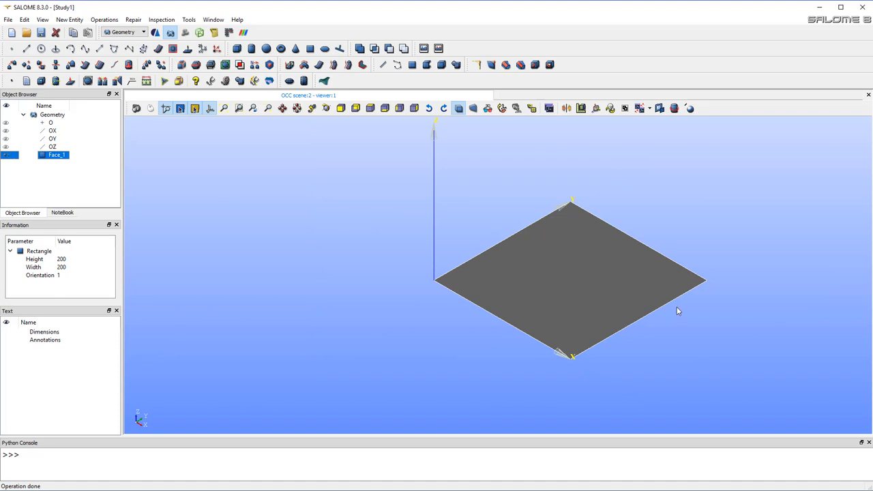
Set up an extrusion with Face_1 as the base and the OZ axis as its vector
{"action": "scroll", "coordinate": [655, 266], "scroll_direction": "down", "scroll_amount": 2}
{"action": "scroll", "coordinate": [655, 267], "scroll_direction": "up", "scroll_amount": 4}
{"action": "middle_click_drag", "start_coordinate": [596, 268], "coordinate": [528, 287], "text": "ctrl"}
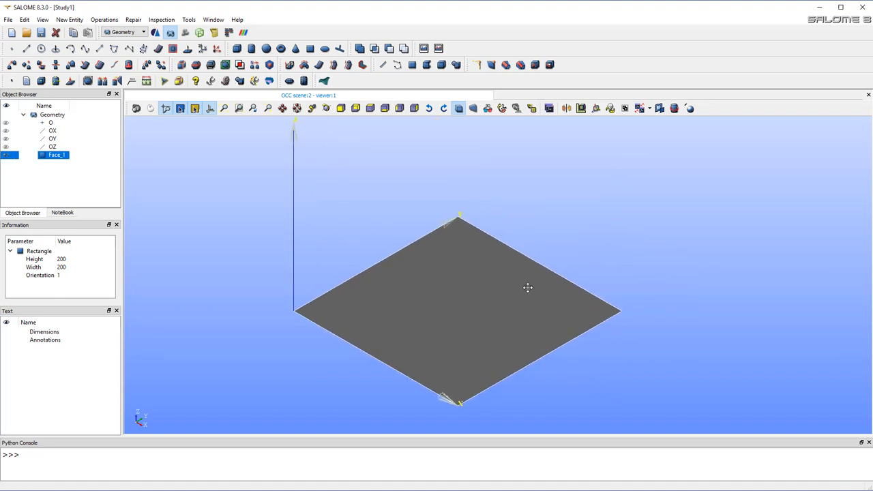
{"action": "left_click", "coordinate": [114, 21]}
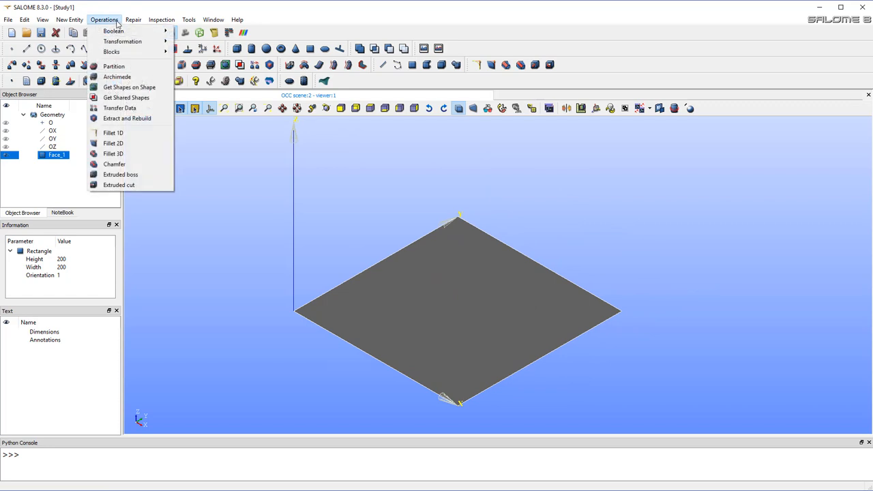
{"action": "mouse_move", "coordinate": [75, 21]}
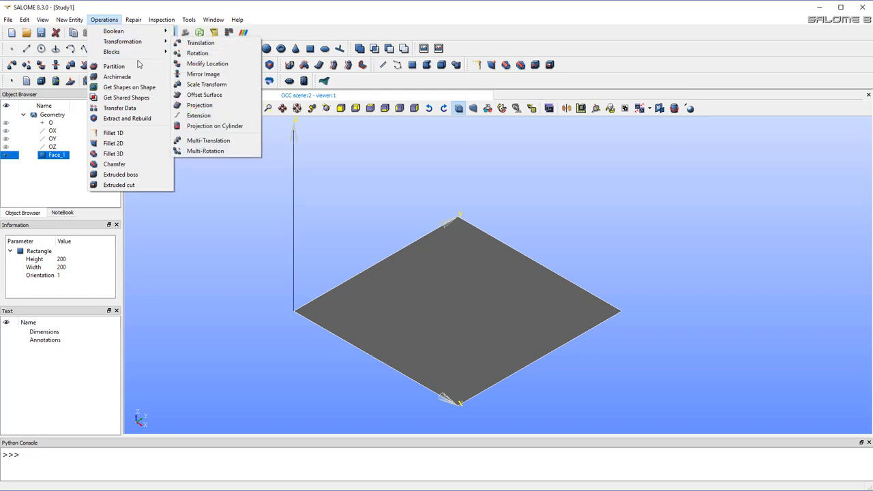
{"action": "mouse_move", "coordinate": [100, 51]}
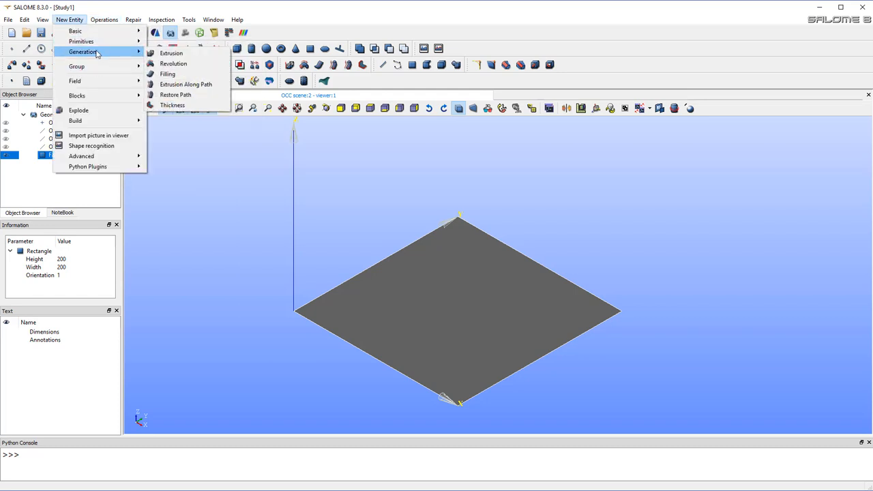
{"action": "left_click", "coordinate": [171, 53]}
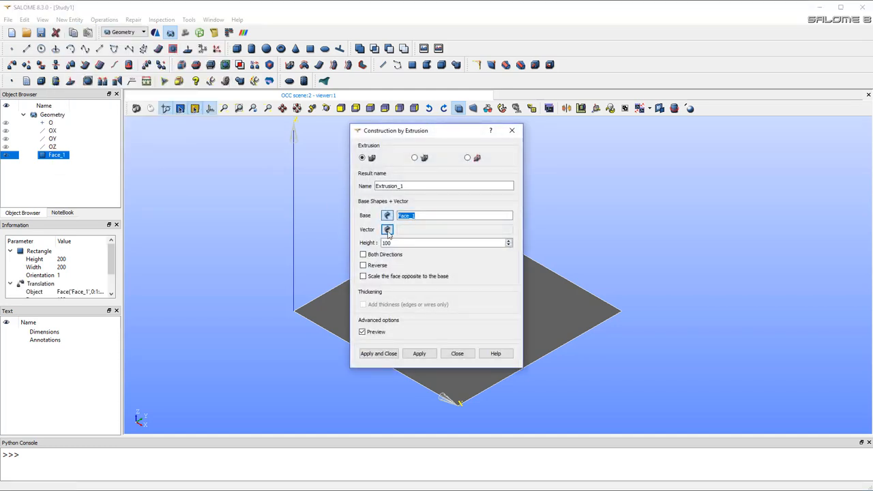
{"action": "left_click_drag", "start_coordinate": [427, 131], "coordinate": [211, 161]}
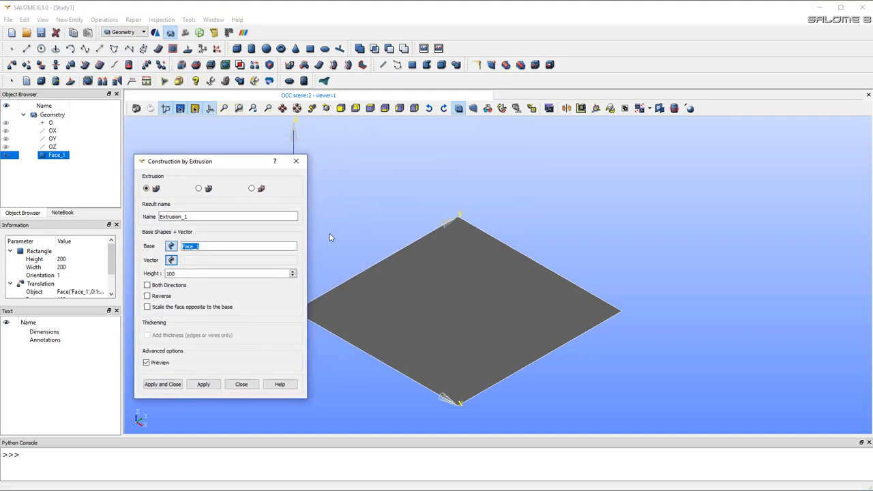
{"action": "left_click", "coordinate": [171, 259]}
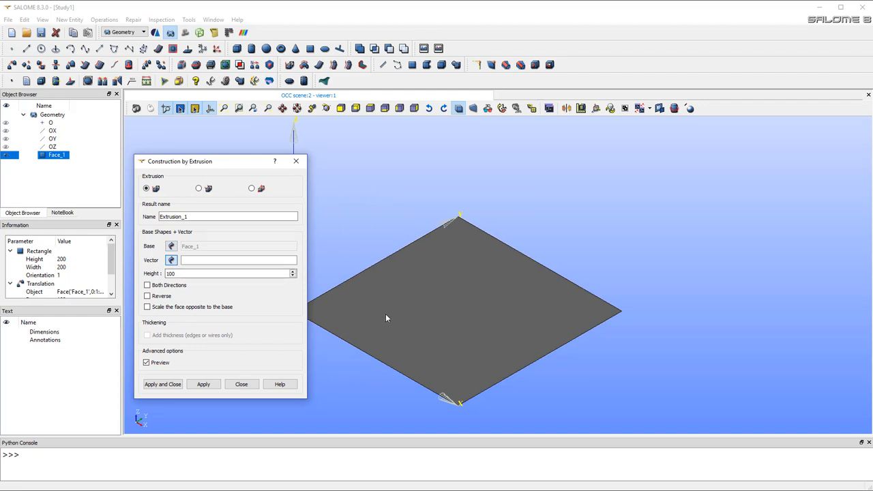
{"action": "left_click", "coordinate": [53, 147]}
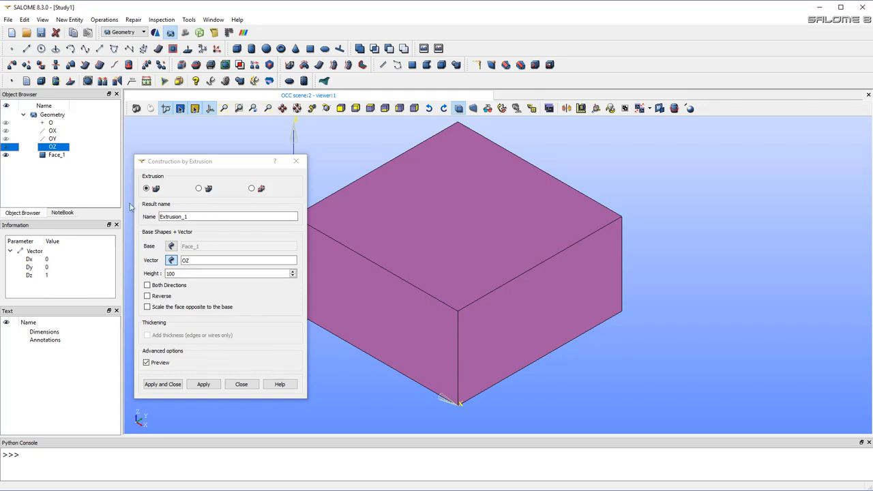
Set the extrusion height to 50 and create the solid block
{"action": "left_click_drag", "start_coordinate": [175, 273], "coordinate": [153, 275]}
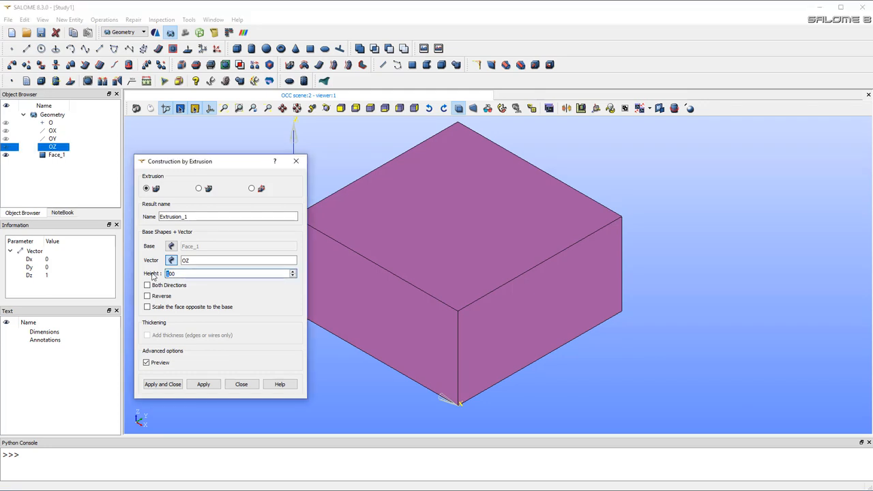
{"action": "type", "text": "0"}
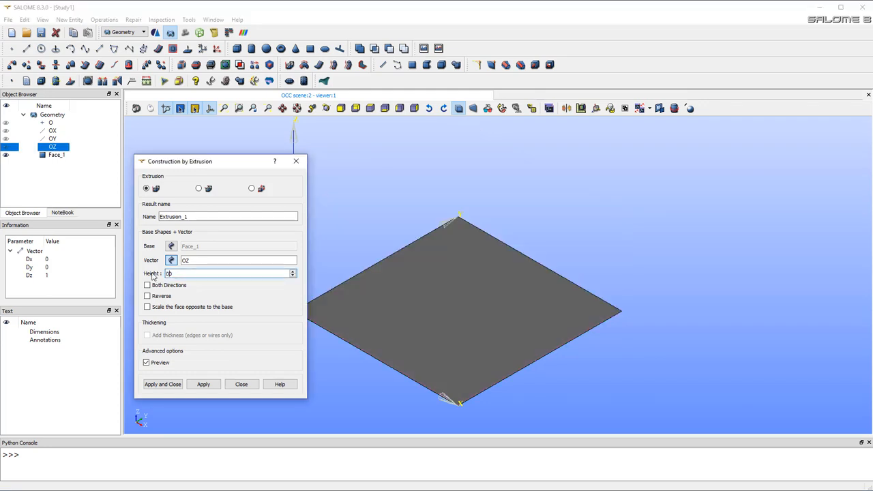
{"action": "type", "text": "5"}
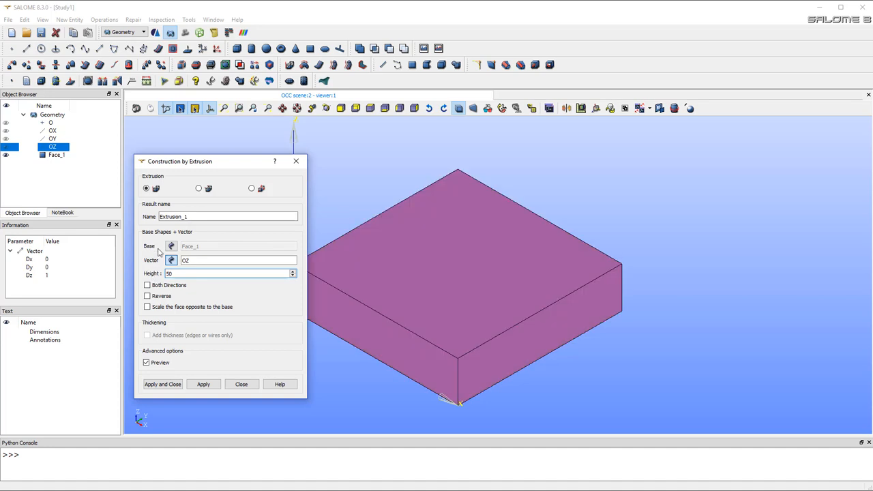
{"action": "left_click_drag", "start_coordinate": [208, 162], "coordinate": [174, 156]}
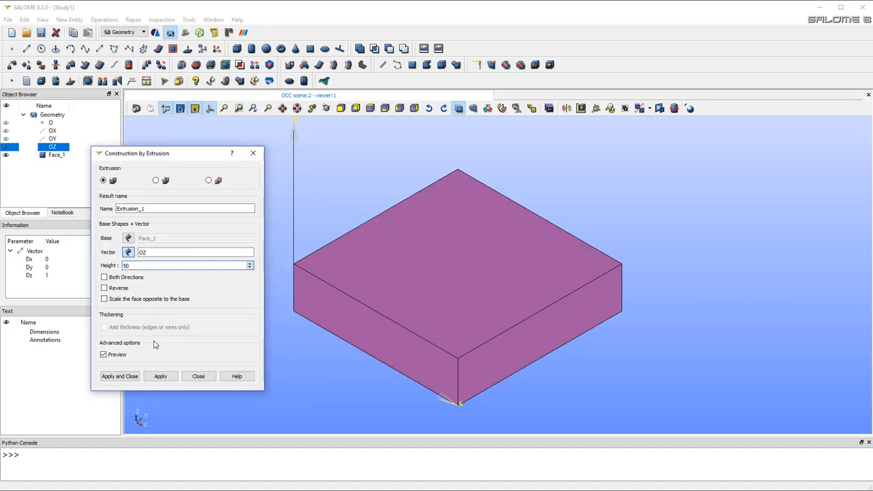
{"action": "left_click", "coordinate": [130, 378]}
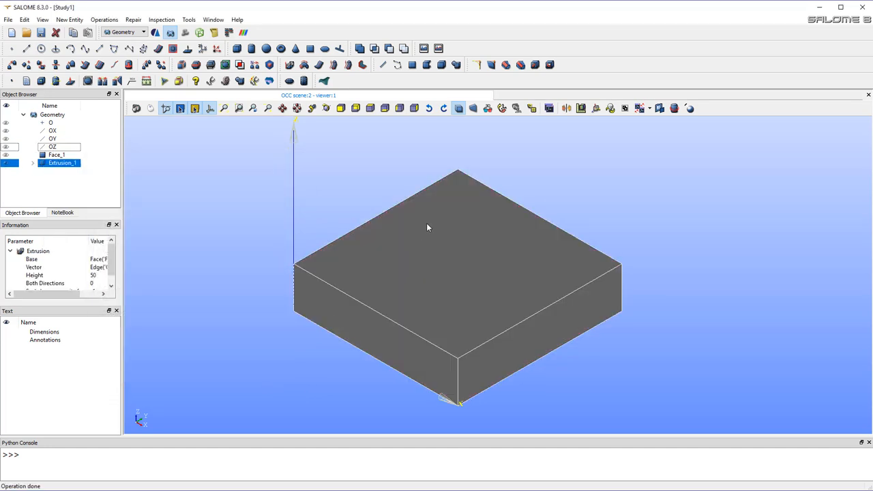
{"action": "scroll", "coordinate": [426, 225], "scroll_direction": "down", "scroll_amount": 5}
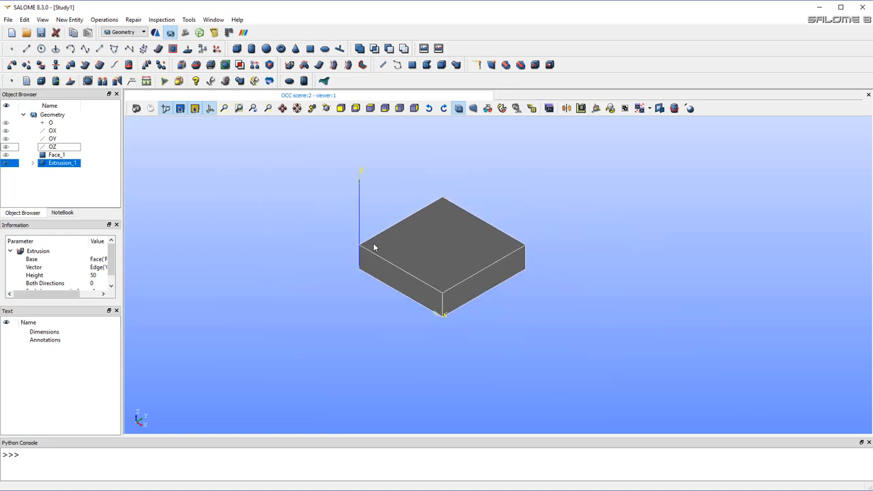
Hide the extruded block and set a top view looking onto the XY plane
{"action": "scroll", "coordinate": [396, 190], "scroll_direction": "up", "scroll_amount": 4}
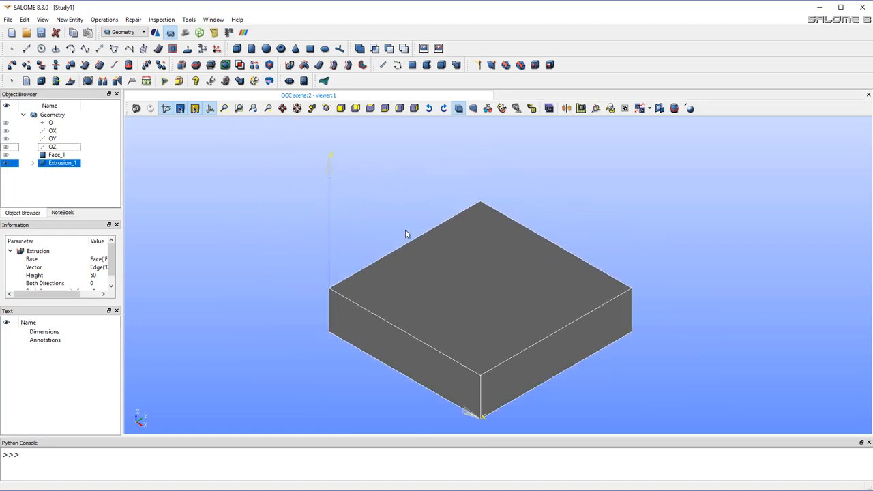
{"action": "scroll", "coordinate": [405, 230], "scroll_direction": "down", "scroll_amount": 2}
{"action": "scroll", "coordinate": [428, 263], "scroll_direction": "up", "scroll_amount": 3}
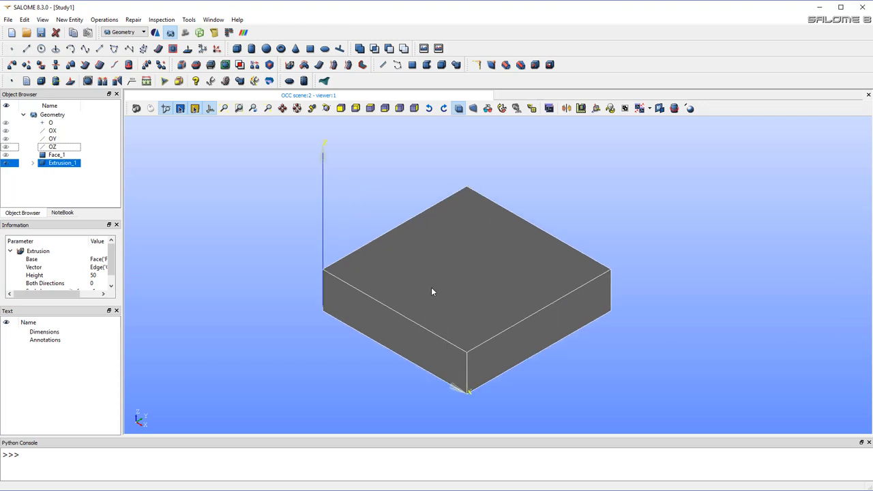
{"action": "left_click", "coordinate": [6, 163]}
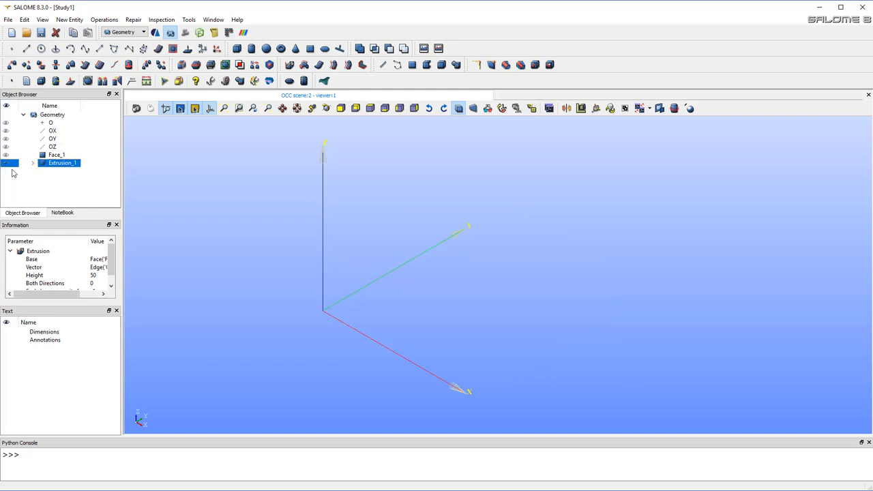
{"action": "left_click", "coordinate": [369, 109]}
{"action": "scroll", "coordinate": [481, 238], "scroll_direction": "up", "scroll_amount": 3}
{"action": "scroll", "coordinate": [454, 238], "scroll_direction": "down", "scroll_amount": 3}
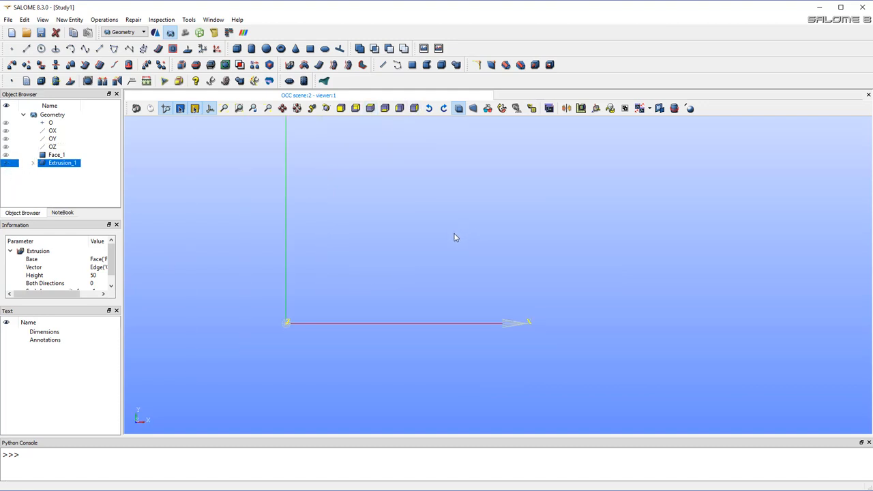
{"action": "middle_click_drag", "start_coordinate": [395, 225], "coordinate": [388, 258], "text": "ctrl"}
{"action": "scroll", "coordinate": [388, 257], "scroll_direction": "down", "scroll_amount": 1}
{"action": "scroll", "coordinate": [389, 258], "scroll_direction": "up", "scroll_amount": 2}
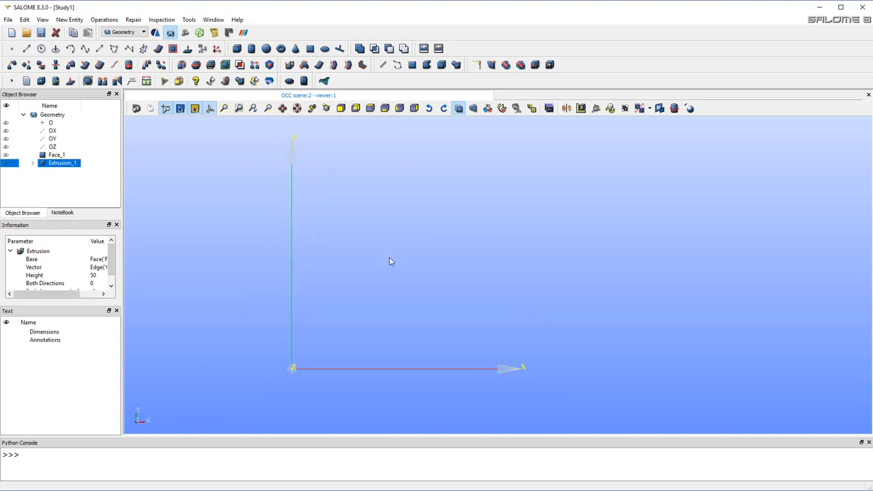
Start a 2D sketch in the global coordinate system with its first point at X 0, Y 0
{"action": "left_click", "coordinate": [104, 19]}
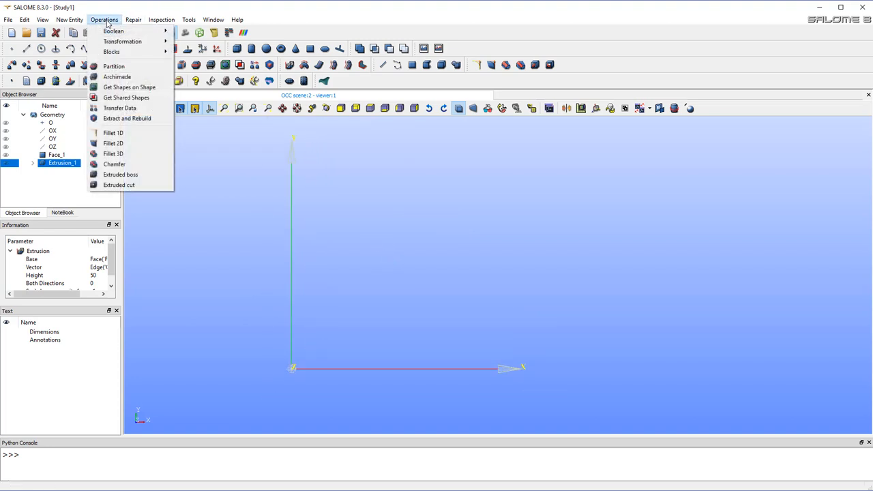
{"action": "mouse_move", "coordinate": [67, 20]}
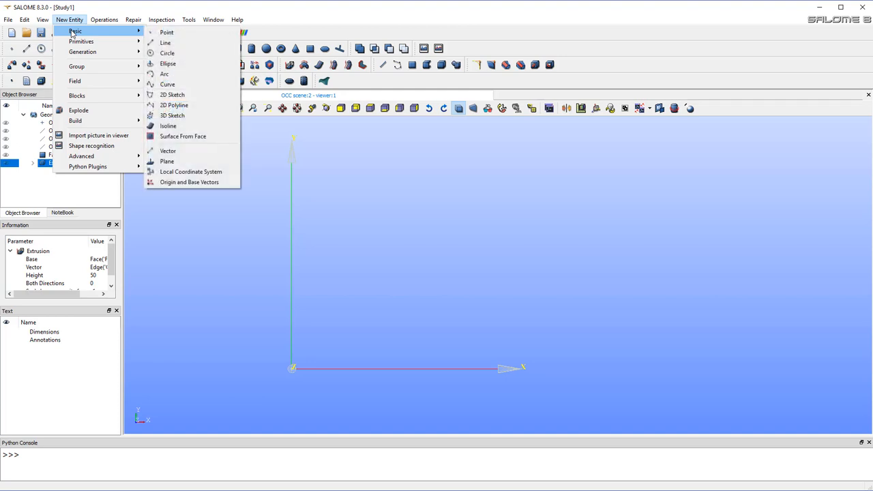
{"action": "left_click", "coordinate": [189, 97]}
{"action": "left_click_drag", "start_coordinate": [411, 125], "coordinate": [144, 141]}
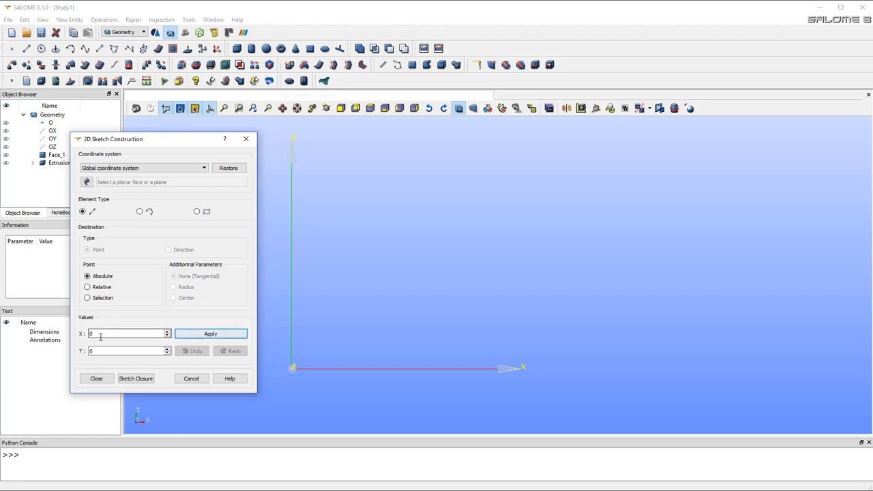
{"action": "left_click", "coordinate": [209, 334]}
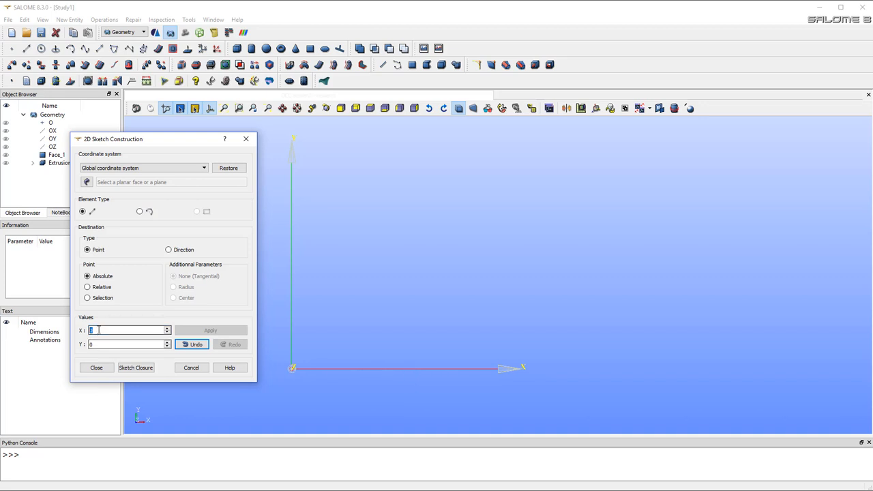
Add a sketch line from the origin to the absolute point X 50, Y 0
{"action": "type", "text": "5"}
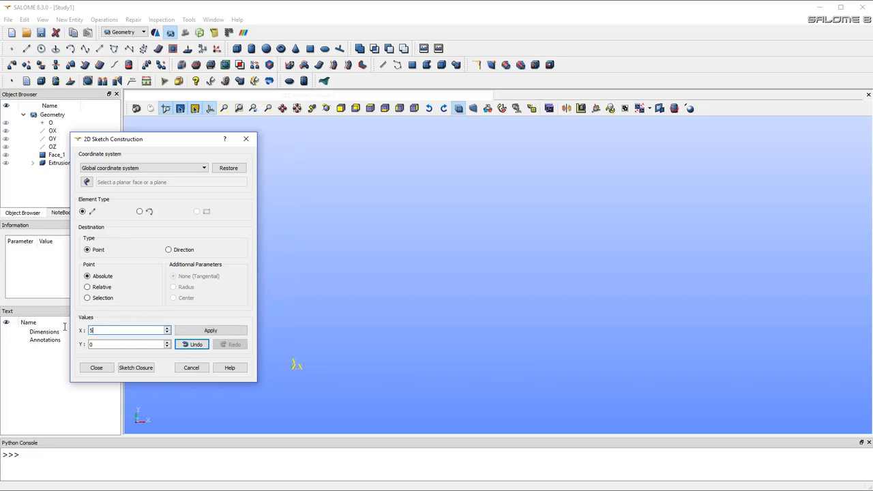
{"action": "type", "text": "0"}
{"action": "left_click", "coordinate": [98, 345]}
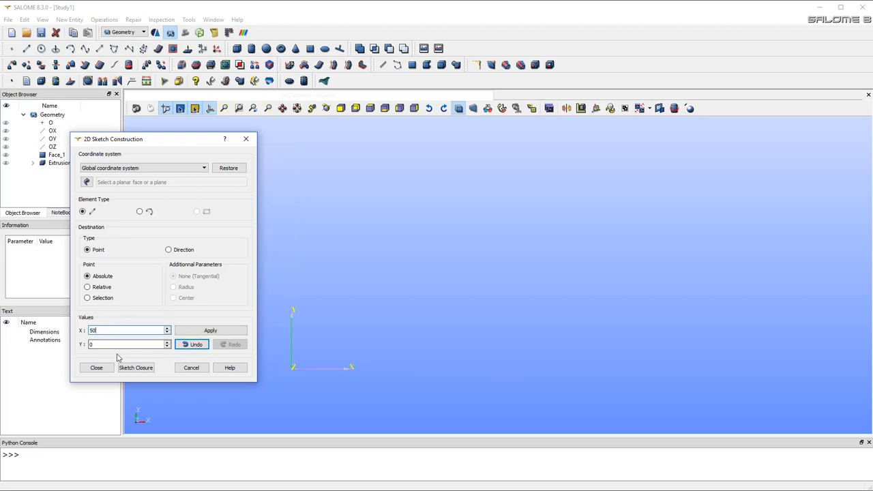
{"action": "left_click", "coordinate": [203, 331]}
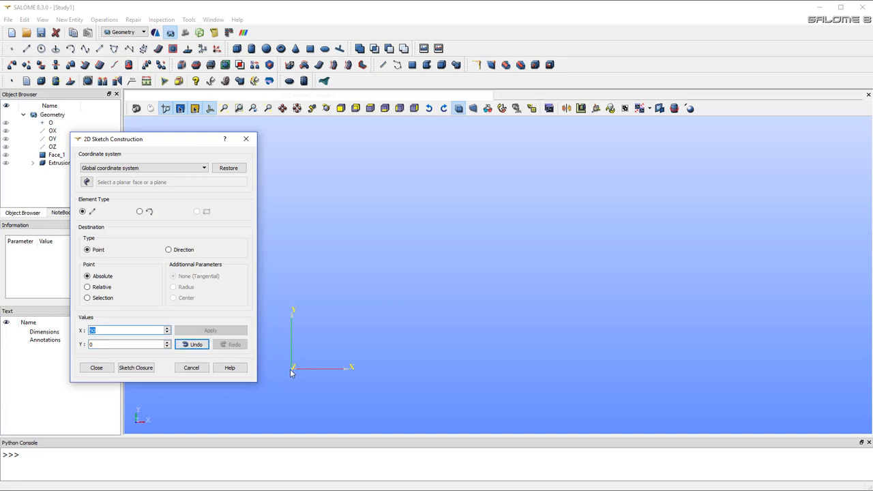
Continue the sketch with a vertical line to the absolute point X 50, Y 90
{"action": "scroll", "coordinate": [294, 372], "scroll_direction": "up", "scroll_amount": 5}
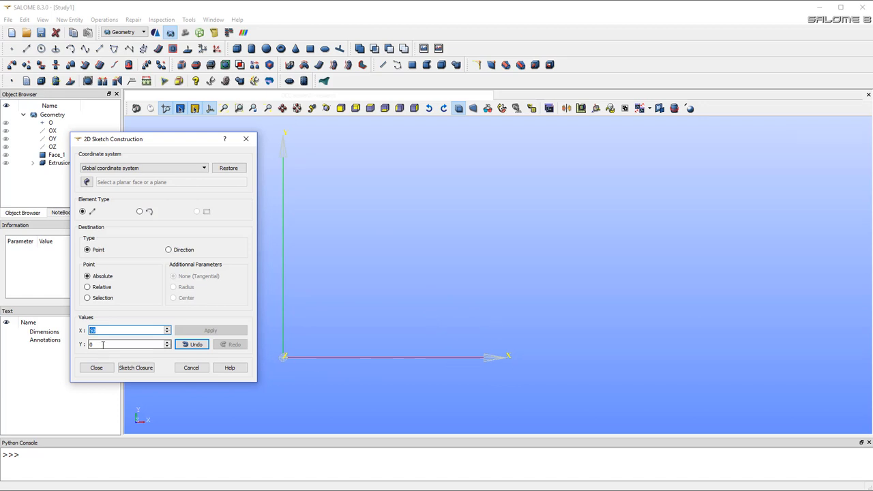
{"action": "left_click_drag", "start_coordinate": [108, 345], "coordinate": [75, 349]}
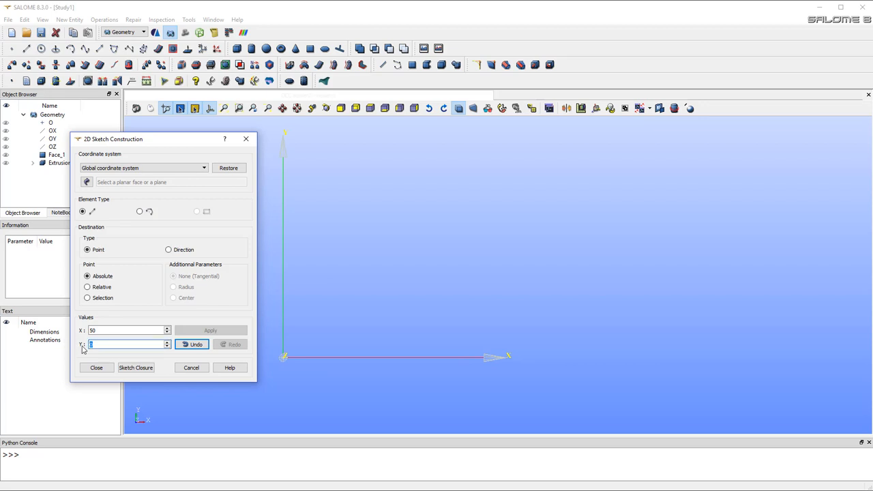
{"action": "type", "text": "90"}
{"action": "scroll", "coordinate": [386, 230], "scroll_direction": "up", "scroll_amount": 1}
{"action": "scroll", "coordinate": [386, 230], "scroll_direction": "down", "scroll_amount": 3}
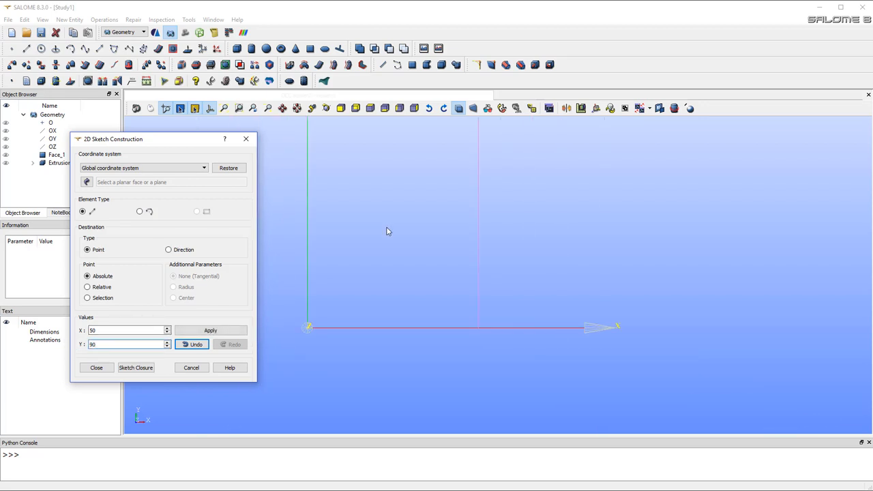
{"action": "middle_click_drag", "start_coordinate": [395, 215], "coordinate": [365, 309]}
{"action": "scroll", "coordinate": [367, 301], "scroll_direction": "down", "scroll_amount": 1}
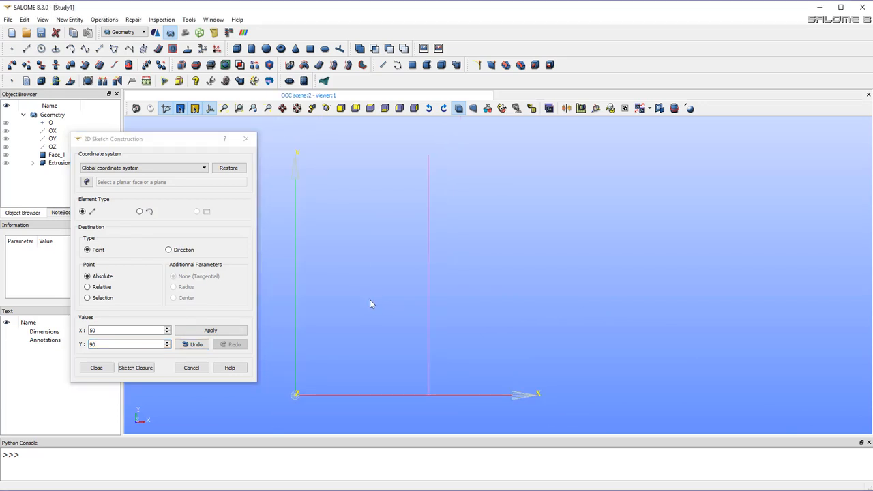
{"action": "left_click", "coordinate": [210, 330]}
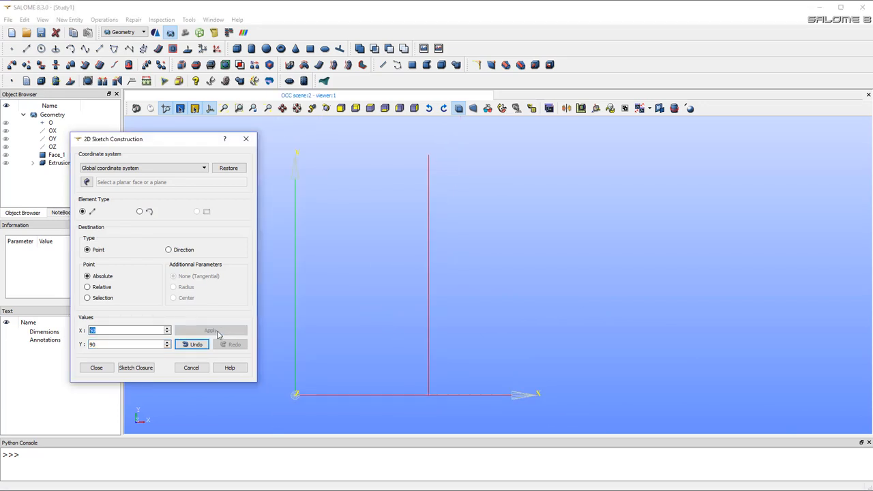
Continue the sketch with a horizontal line to the absolute point X 200, Y 90
{"action": "double_click", "coordinate": [119, 330]}
{"action": "type", "text": "200"}
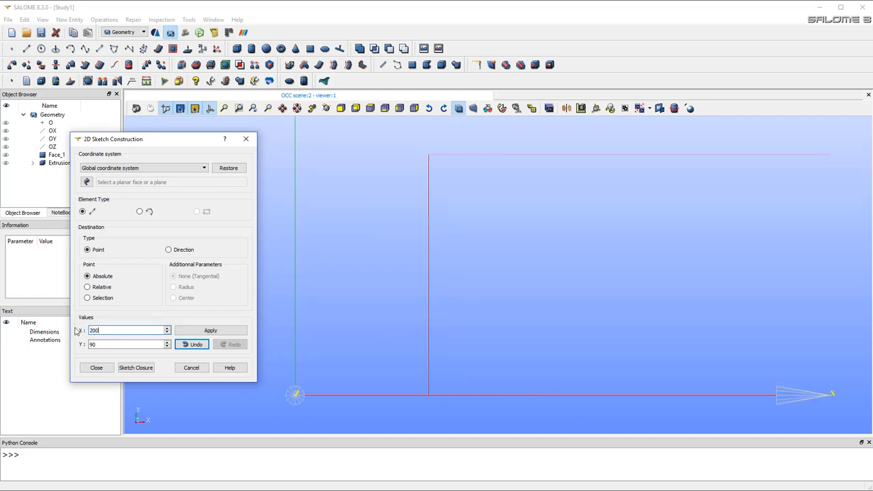
{"action": "left_click", "coordinate": [210, 330]}
Add a short vertical sketch line up to the absolute point X 200, Y 100
{"action": "scroll", "coordinate": [496, 317], "scroll_direction": "down", "scroll_amount": 2}
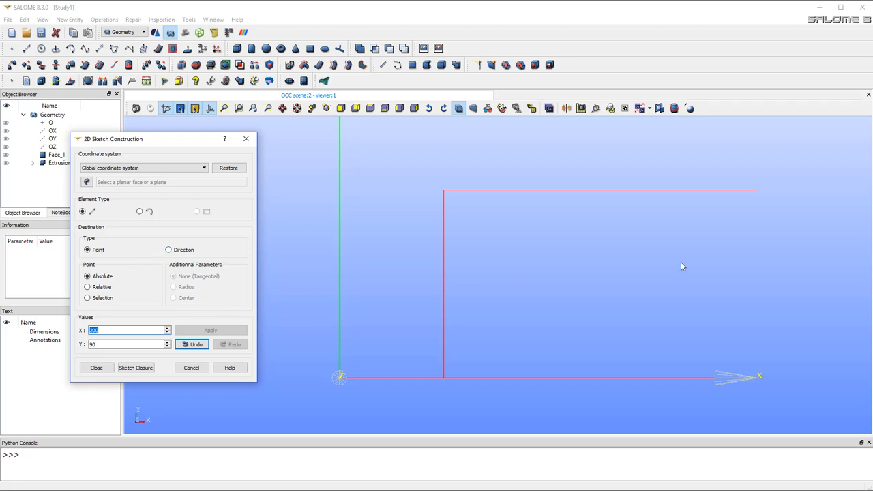
{"action": "left_click_drag", "start_coordinate": [102, 344], "coordinate": [82, 342]}
{"action": "type", "text": "1"}
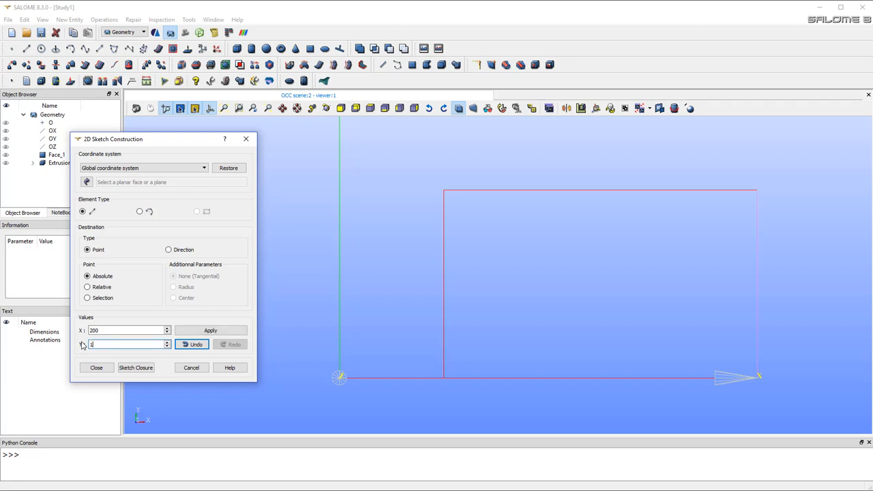
{"action": "type", "text": "00"}
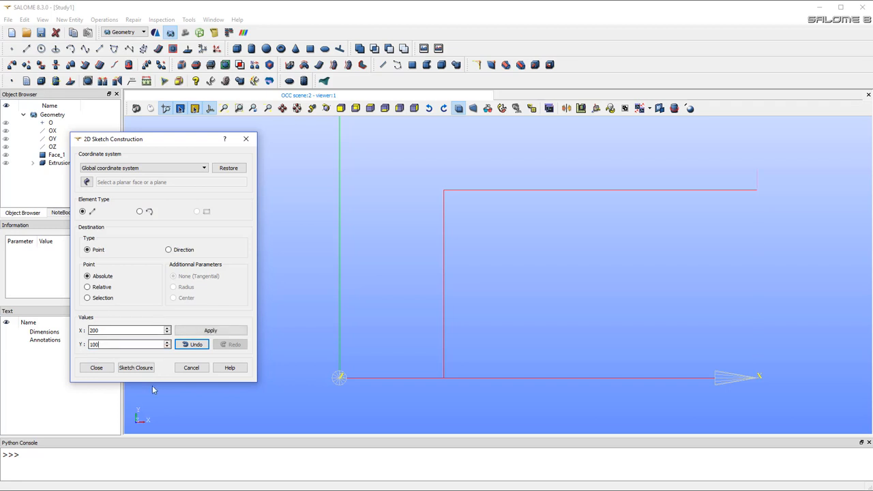
{"action": "left_click", "coordinate": [212, 331]}
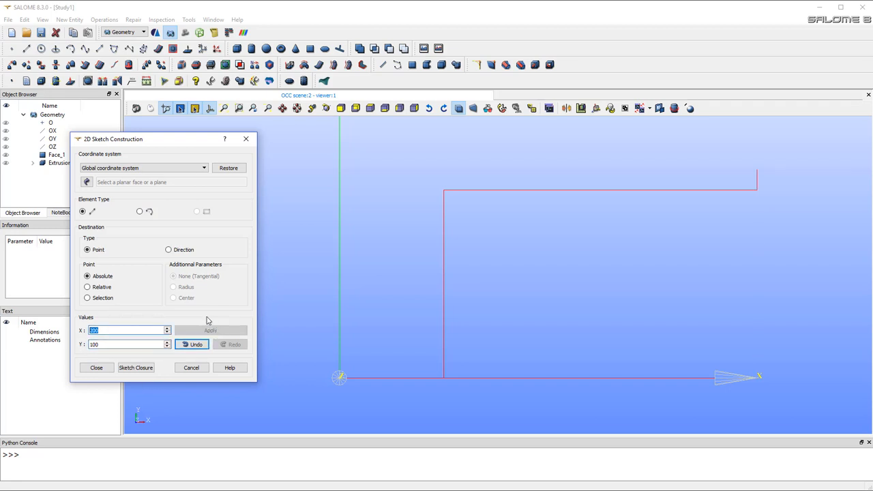
Add the upper sketch line to X 0, Y 100 and close the profile back to its start point
{"action": "left_click", "coordinate": [129, 330]}
{"action": "type", "text": "0"}
{"action": "left_click", "coordinate": [210, 330]}
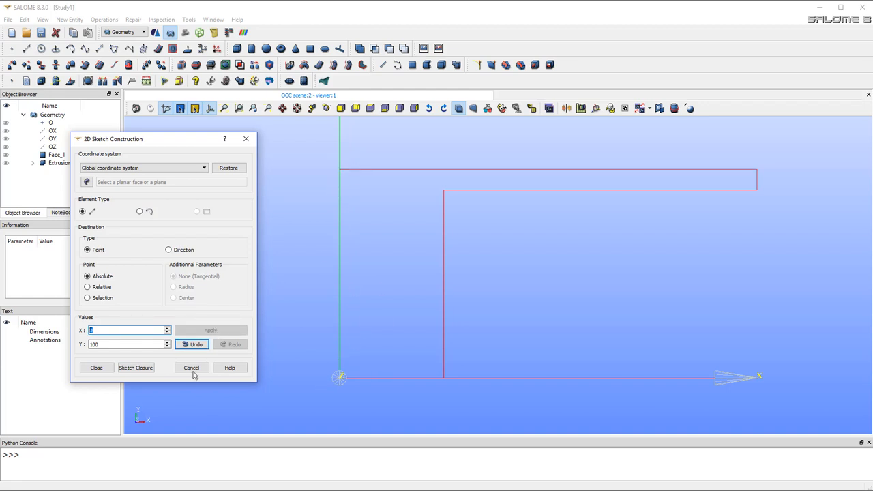
{"action": "left_click", "coordinate": [134, 368]}
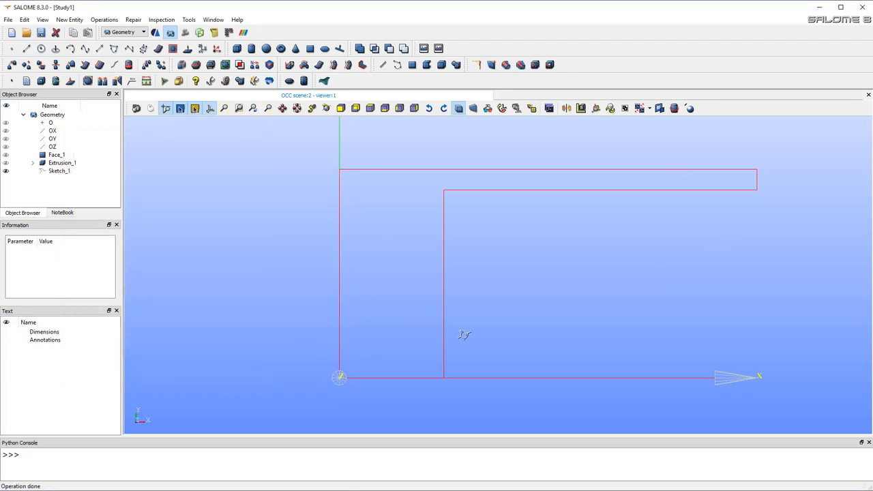
Build a planar face named Face_2 from the closed Sketch_1 profile
{"action": "mouse_move", "coordinate": [464, 334]}
{"action": "left_mouse_down"}
{"action": "mouse_move", "coordinate": [446, 266]}
{"action": "mouse_move", "coordinate": [526, 399]}
{"action": "mouse_move", "coordinate": [439, 380]}
{"action": "mouse_move", "coordinate": [477, 351]}
{"action": "left_mouse_up"}
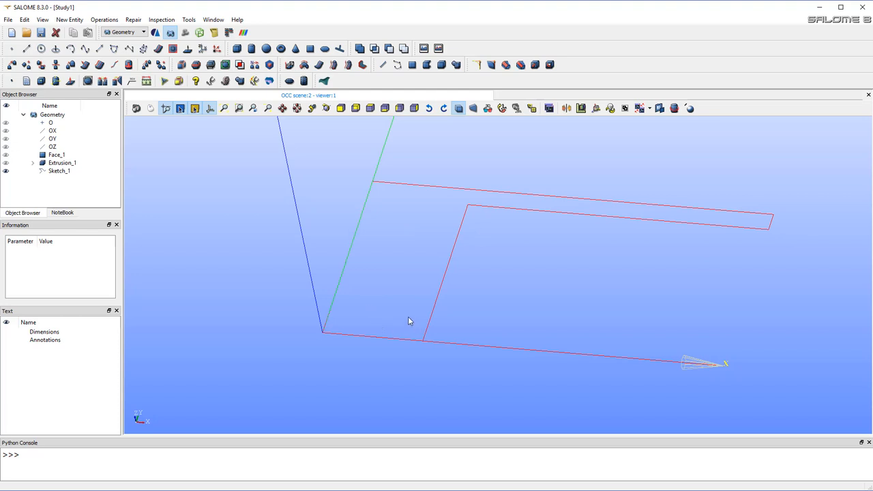
{"action": "scroll", "coordinate": [408, 317], "scroll_direction": "up", "scroll_amount": 1}
{"action": "scroll", "coordinate": [409, 316], "scroll_direction": "down", "scroll_amount": 4}
{"action": "middle_click_drag", "start_coordinate": [493, 308], "coordinate": [439, 321], "text": "ctrl"}
{"action": "scroll", "coordinate": [370, 284], "scroll_direction": "up", "scroll_amount": 1}
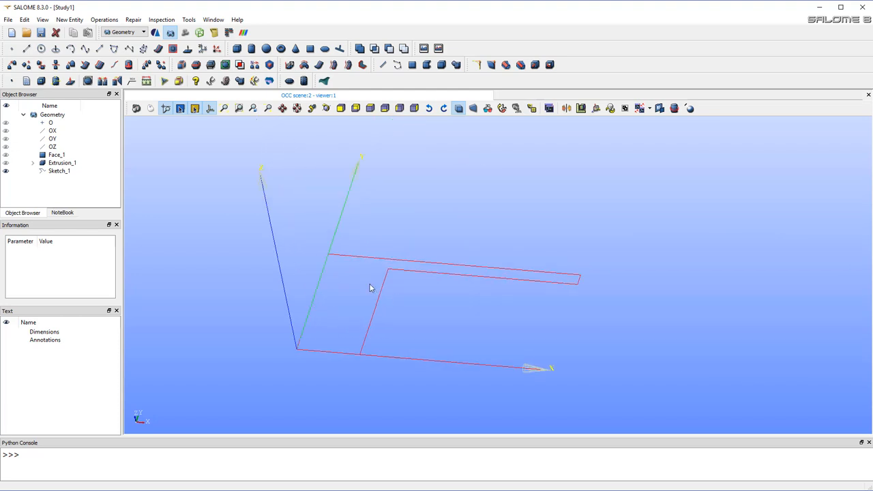
{"action": "scroll", "coordinate": [370, 287], "scroll_direction": "up", "scroll_amount": 2}
{"action": "scroll", "coordinate": [372, 291], "scroll_direction": "down", "scroll_amount": 1}
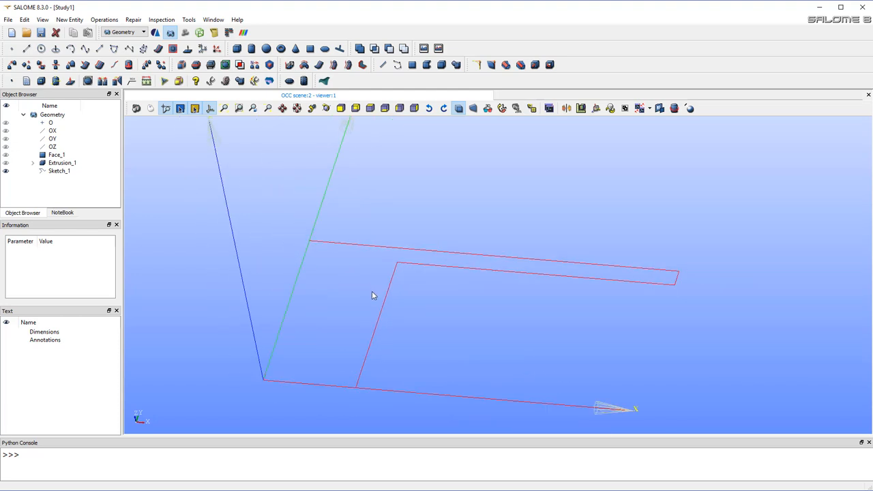
{"action": "left_click", "coordinate": [384, 302]}
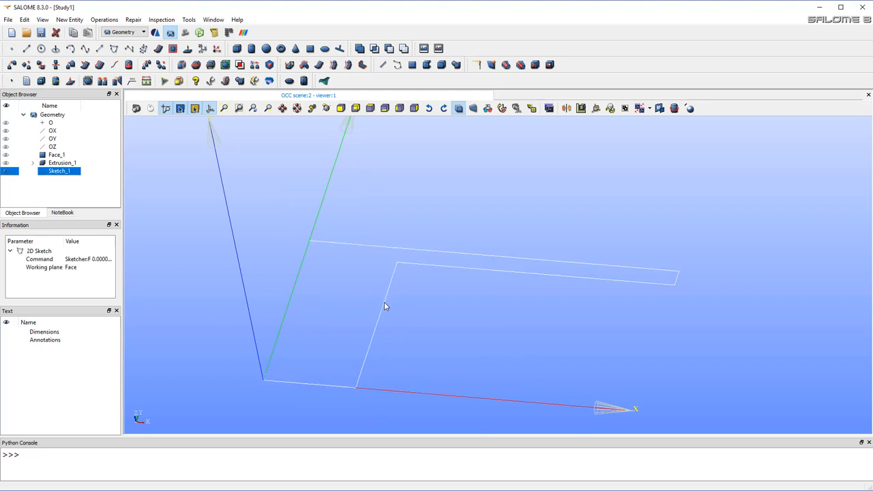
{"action": "left_click", "coordinate": [100, 21]}
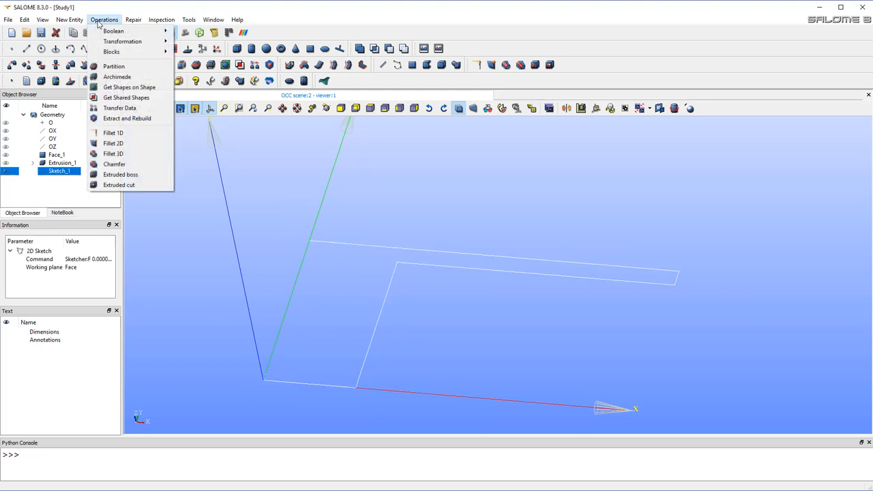
{"action": "mouse_move", "coordinate": [72, 19]}
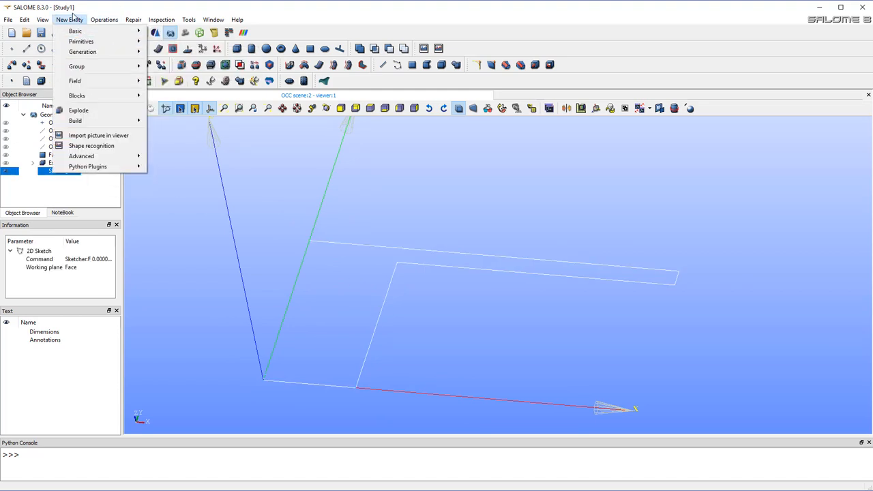
{"action": "mouse_move", "coordinate": [89, 54]}
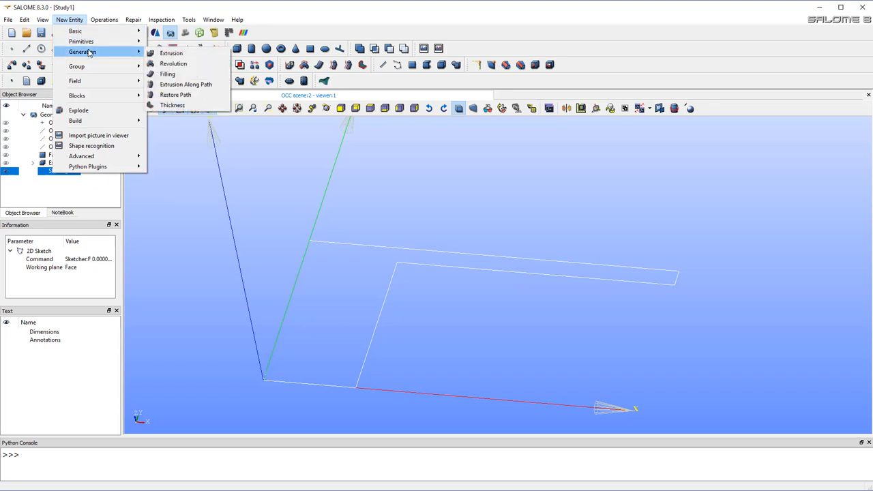
{"action": "mouse_move", "coordinate": [90, 35]}
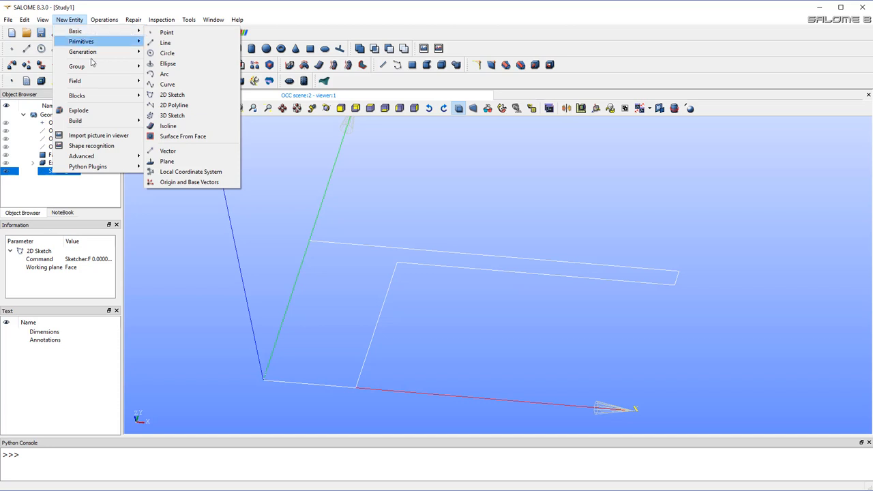
{"action": "mouse_move", "coordinate": [109, 120]}
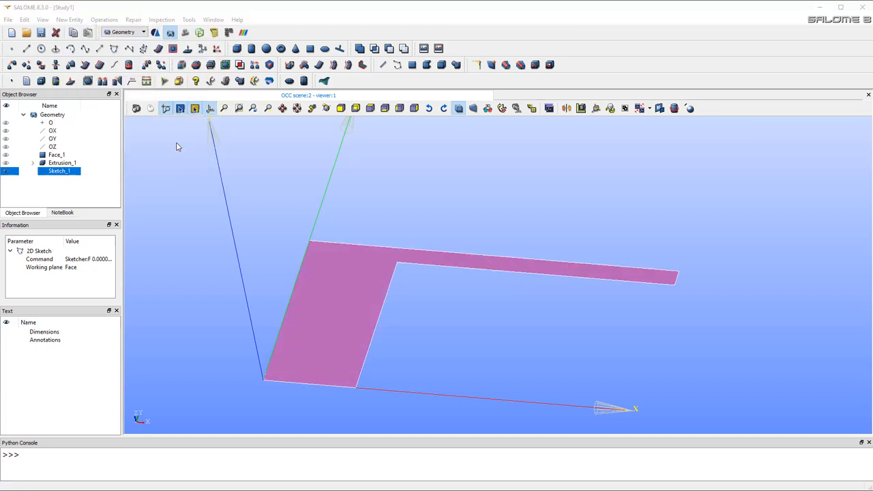
{"action": "left_click", "coordinate": [176, 143]}
{"action": "left_click", "coordinate": [393, 303]}
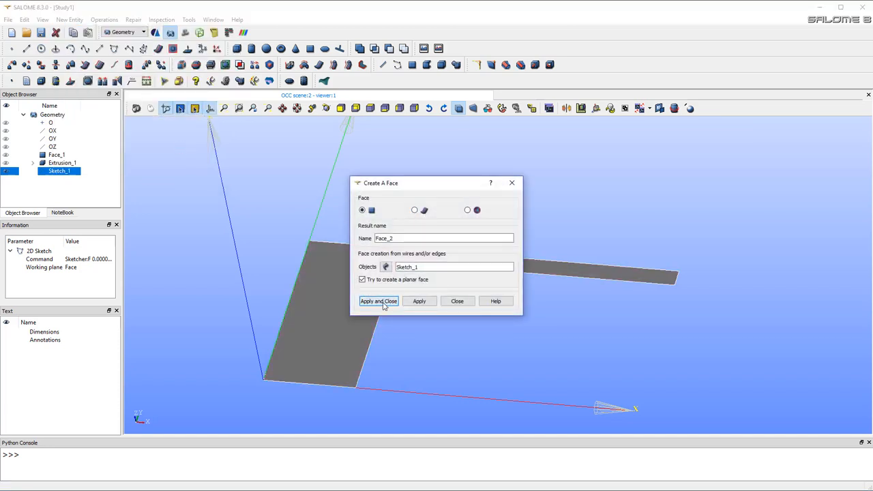
{"action": "scroll", "coordinate": [330, 327], "scroll_direction": "up", "scroll_amount": 1}
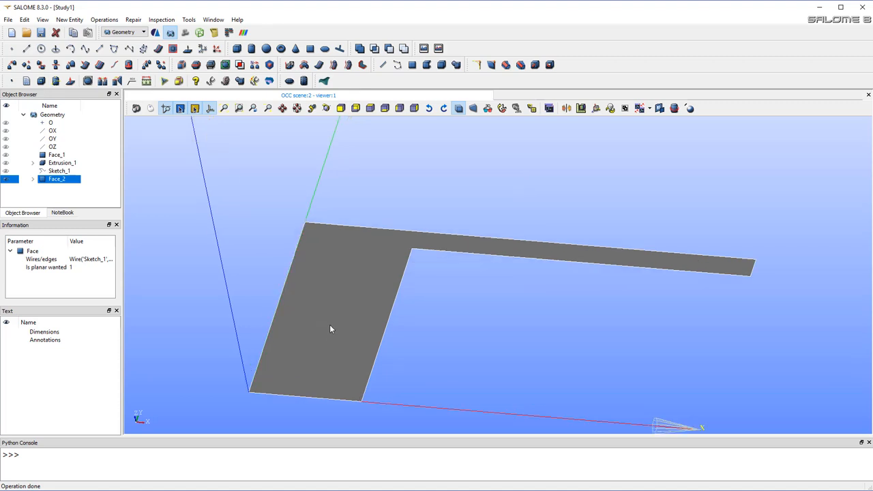
Extrude the L-shaped Face_2 along the OZ vector with a height of 100
{"action": "scroll", "coordinate": [330, 326], "scroll_direction": "down", "scroll_amount": 3}
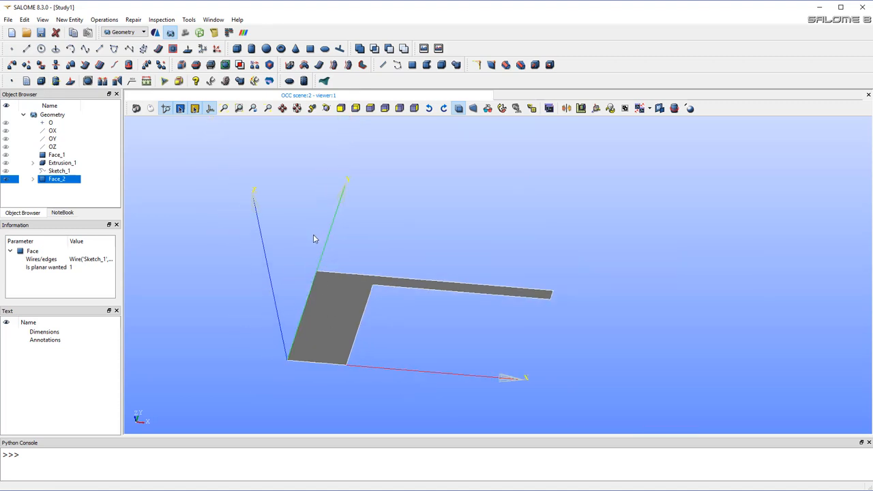
{"action": "right_click_drag", "start_coordinate": [268, 303], "coordinate": [265, 284], "text": "ctrl"}
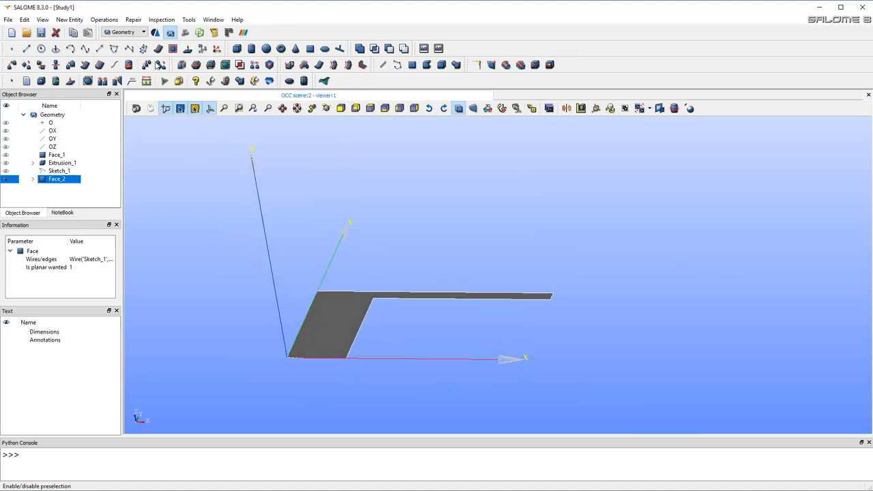
{"action": "left_click", "coordinate": [74, 23]}
{"action": "mouse_move", "coordinate": [123, 53]}
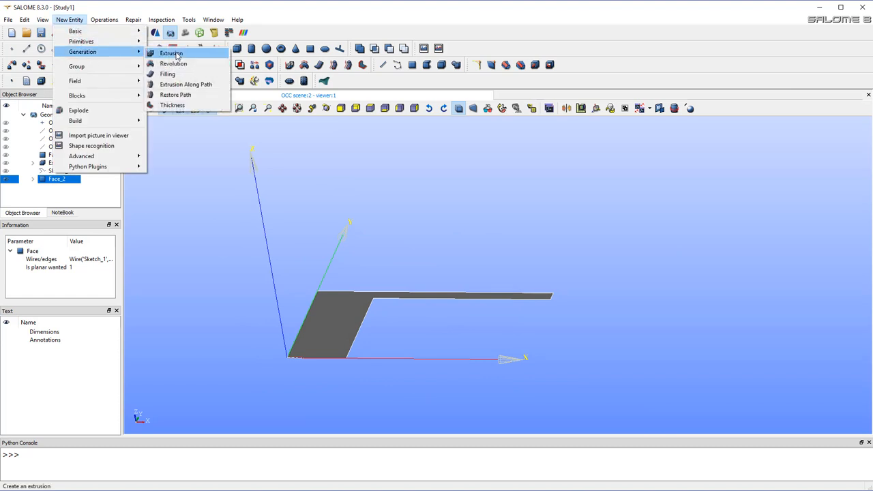
{"action": "left_click", "coordinate": [176, 55]}
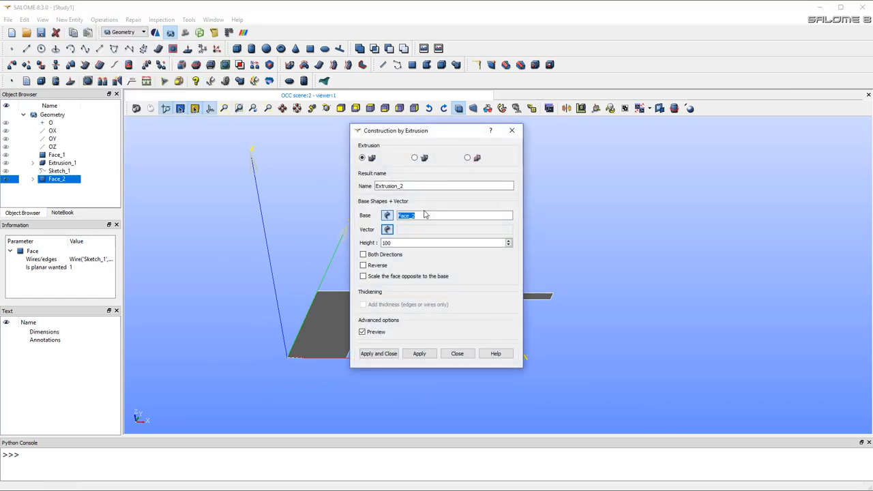
{"action": "left_click", "coordinate": [386, 230]}
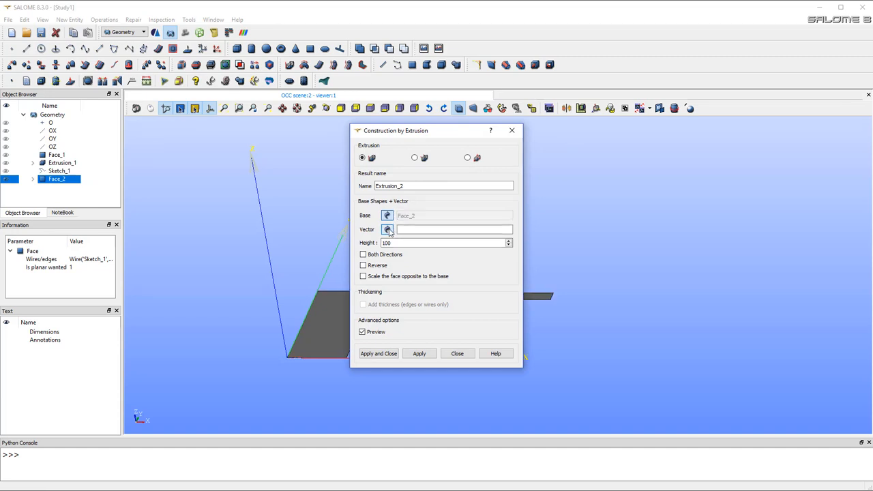
{"action": "left_click", "coordinate": [47, 148]}
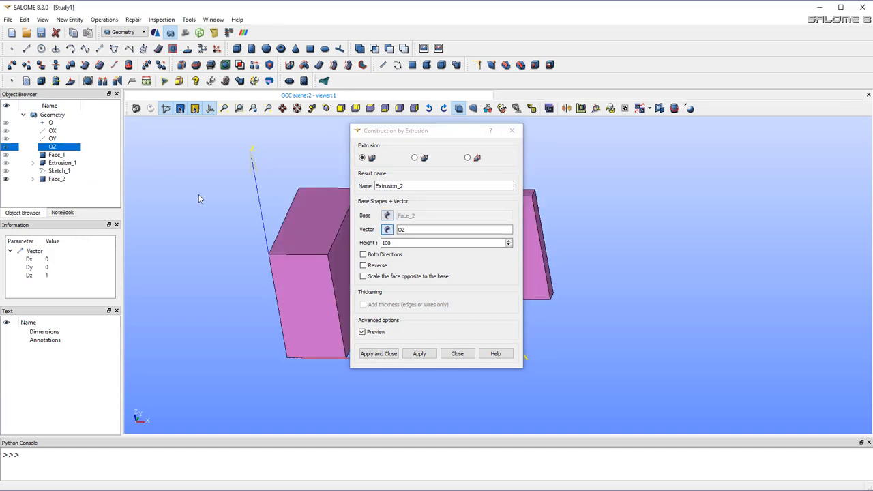
{"action": "left_click_drag", "start_coordinate": [416, 139], "coordinate": [635, 156]}
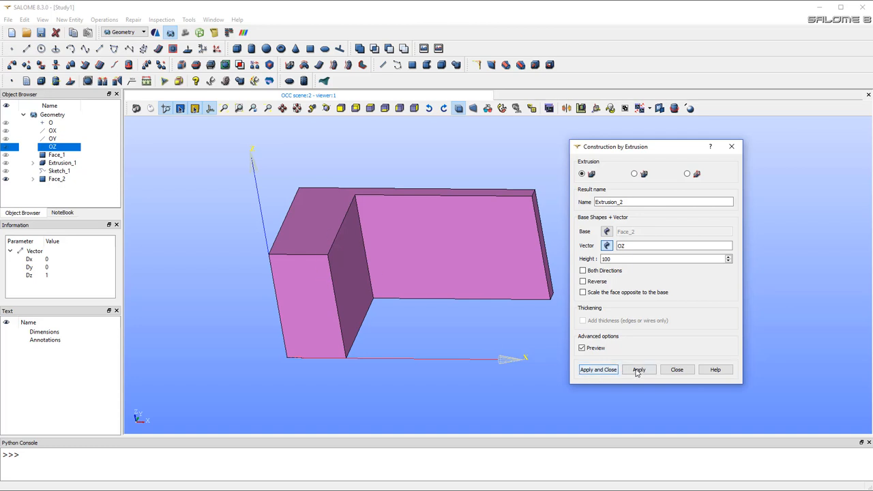
{"action": "left_click", "coordinate": [598, 370]}
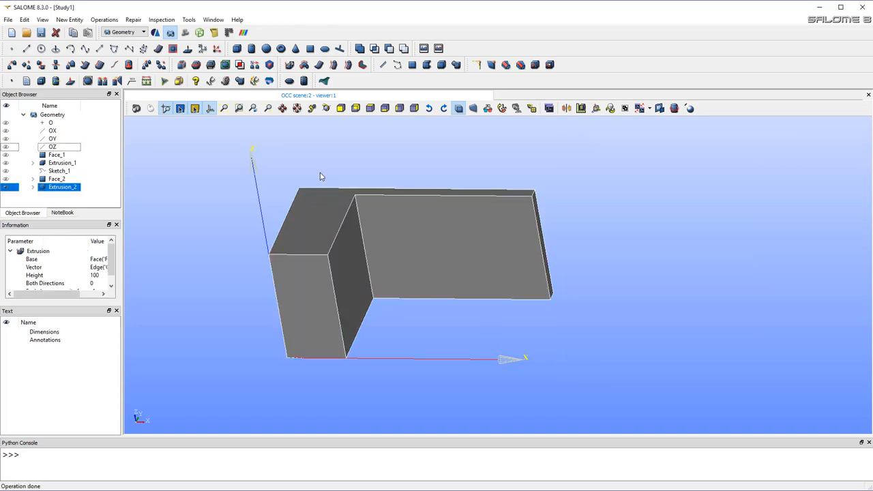
Show the base block Extrusion_1 in the viewer together with the extruded L-shaped body
{"action": "scroll", "coordinate": [320, 180], "scroll_direction": "up", "scroll_amount": 3}
{"action": "scroll", "coordinate": [320, 179], "scroll_direction": "down", "scroll_amount": 2}
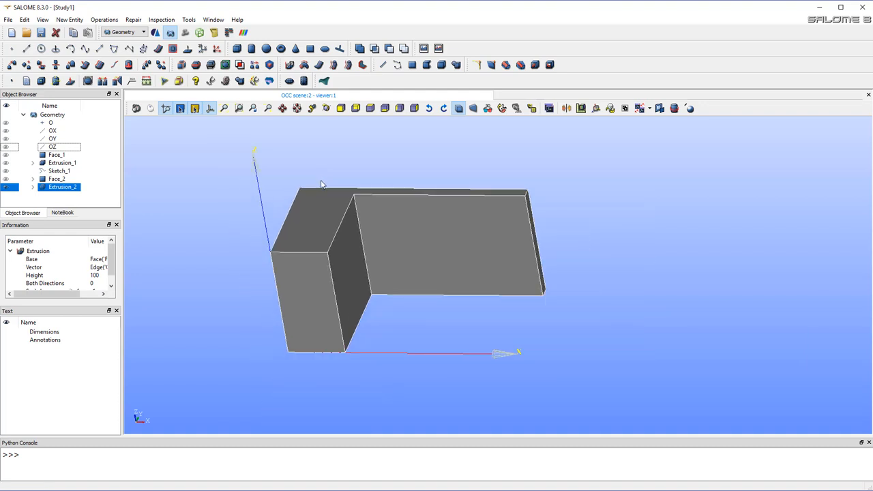
{"action": "scroll", "coordinate": [322, 185], "scroll_direction": "down", "scroll_amount": 1}
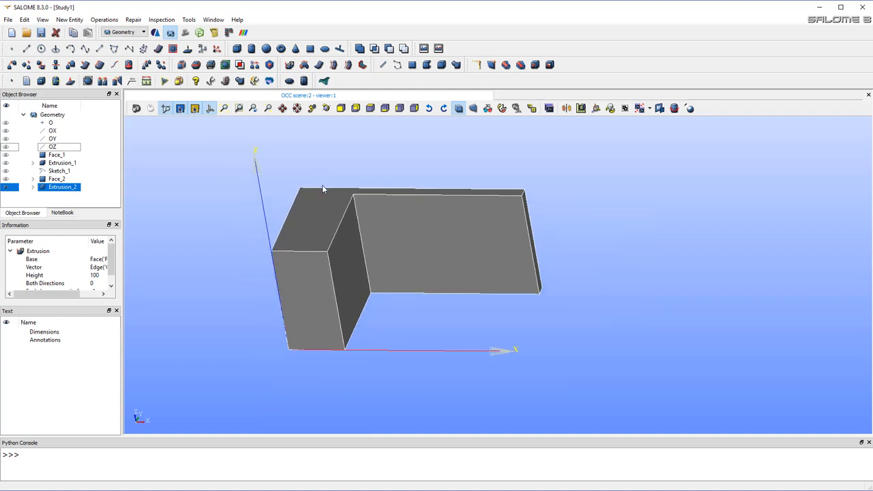
{"action": "scroll", "coordinate": [336, 276], "scroll_direction": "up", "scroll_amount": 1}
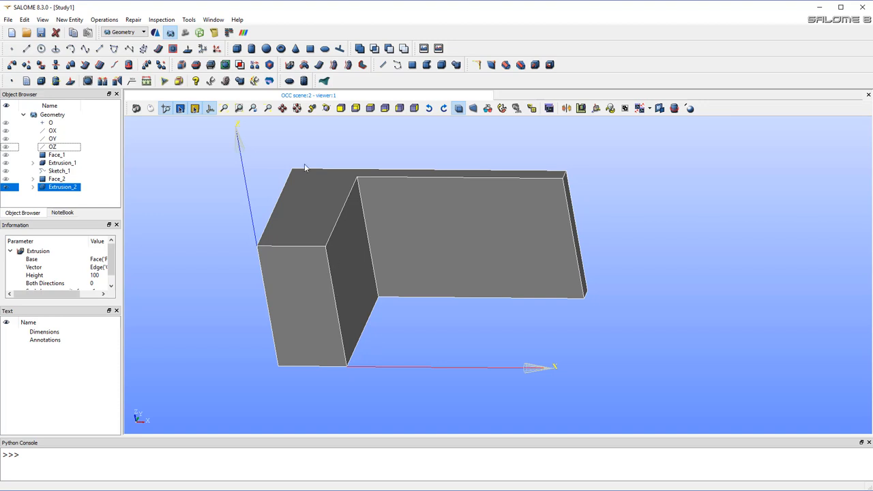
{"action": "left_click", "coordinate": [7, 164]}
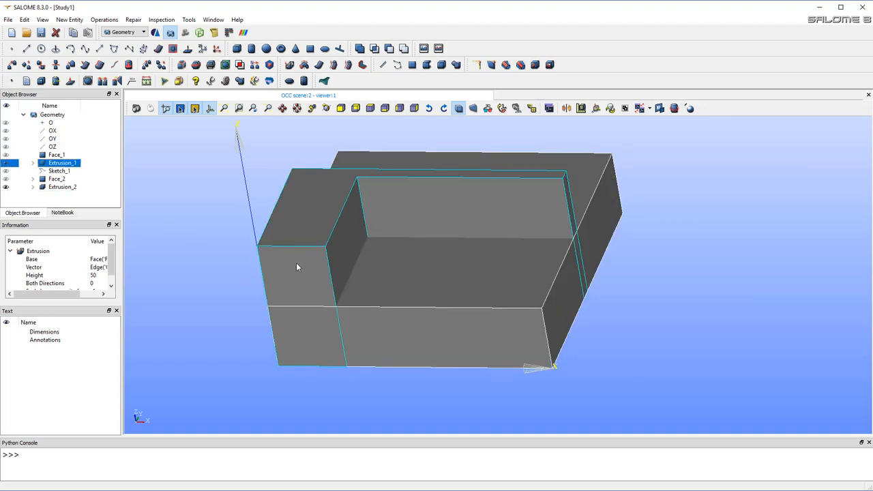
{"action": "scroll", "coordinate": [373, 243], "scroll_direction": "down", "scroll_amount": 3}
{"action": "middle_click_drag", "start_coordinate": [374, 244], "coordinate": [369, 284], "text": "ctrl"}
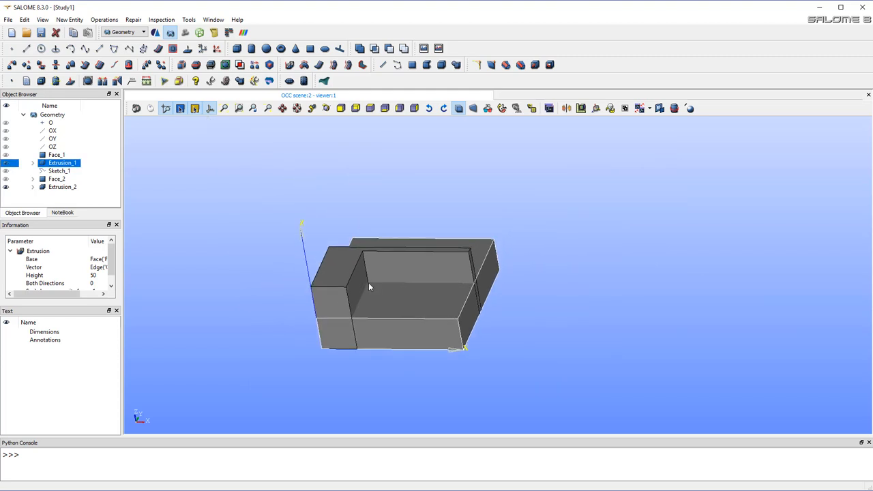
{"action": "scroll", "coordinate": [367, 281], "scroll_direction": "up", "scroll_amount": 3}
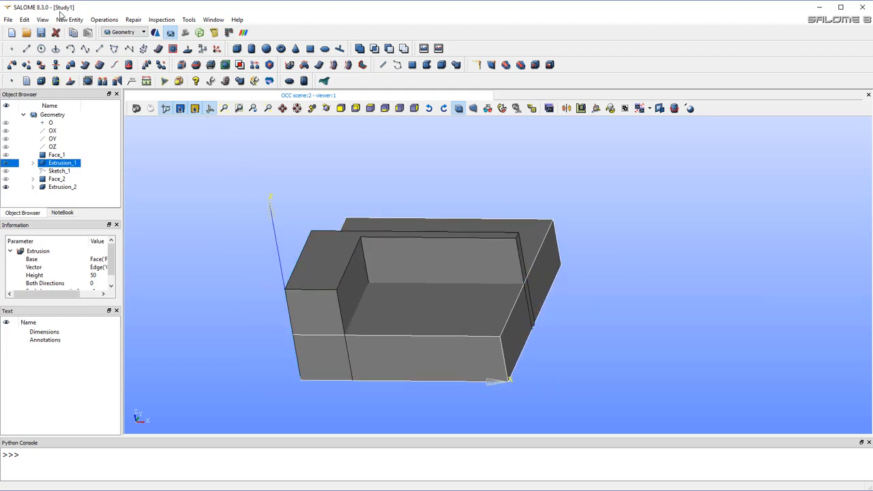
Translate Extrusion_2 by Dz 50 without creating a copy so it sits on top of the base block
{"action": "left_click", "coordinate": [70, 19]}
{"action": "mouse_move", "coordinate": [99, 20]}
{"action": "mouse_move", "coordinate": [123, 41]}
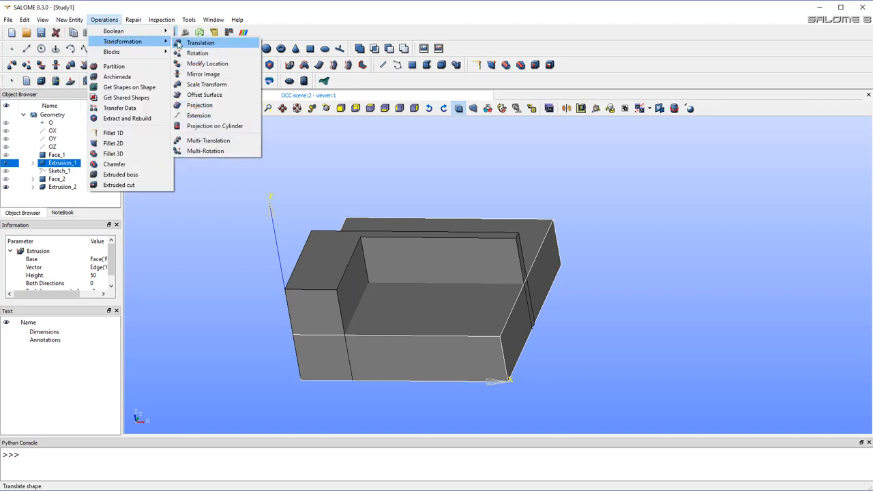
{"action": "left_click", "coordinate": [198, 42]}
{"action": "left_click", "coordinate": [328, 265]}
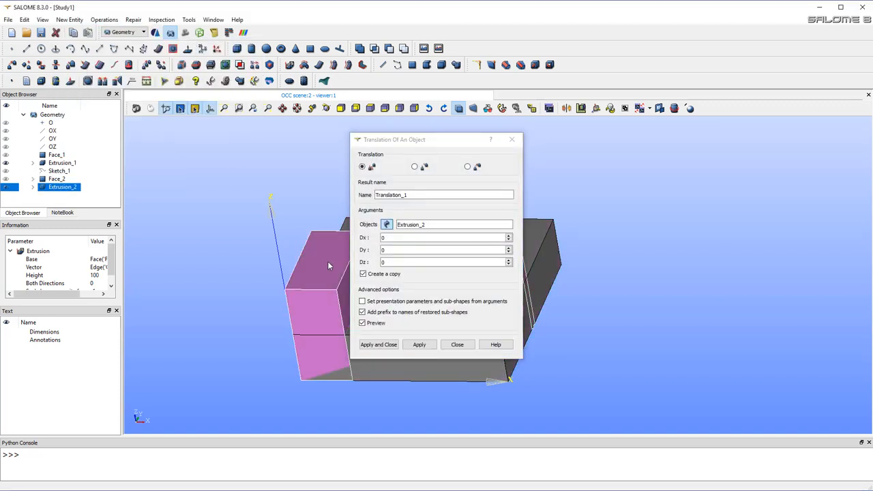
{"action": "left_click", "coordinate": [408, 262]}
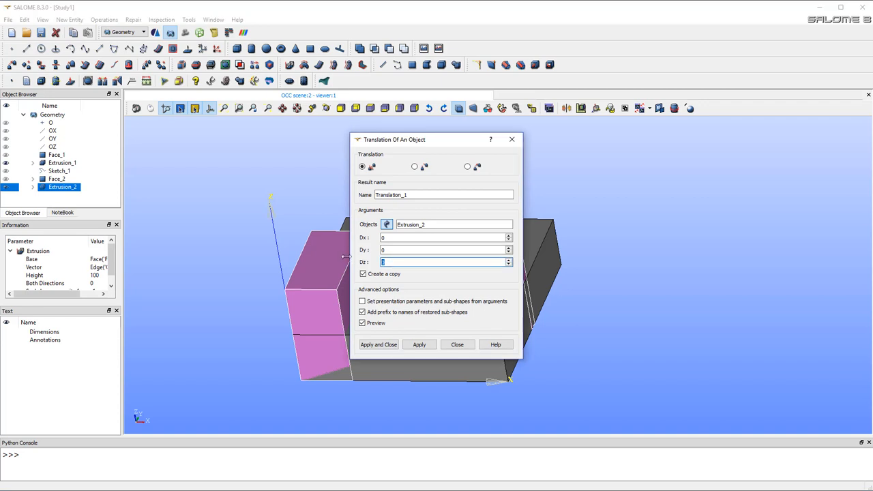
{"action": "type", "text": "50"}
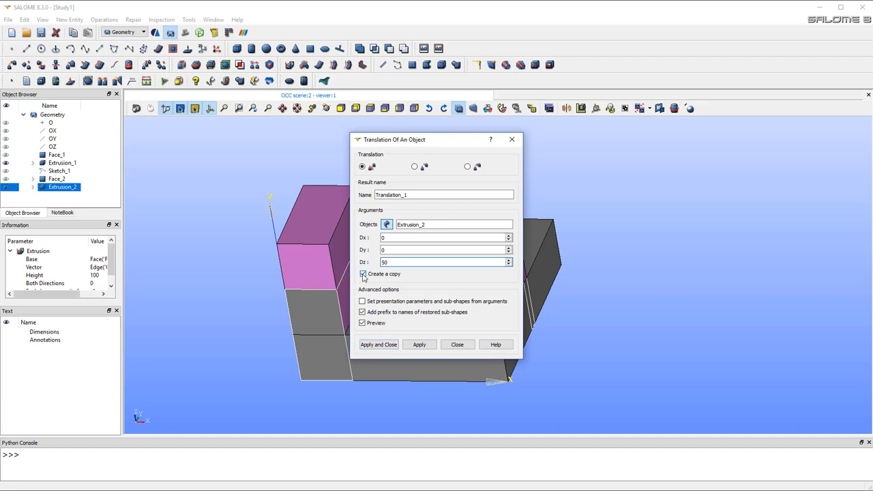
{"action": "left_click", "coordinate": [362, 273]}
{"action": "left_click", "coordinate": [380, 344]}
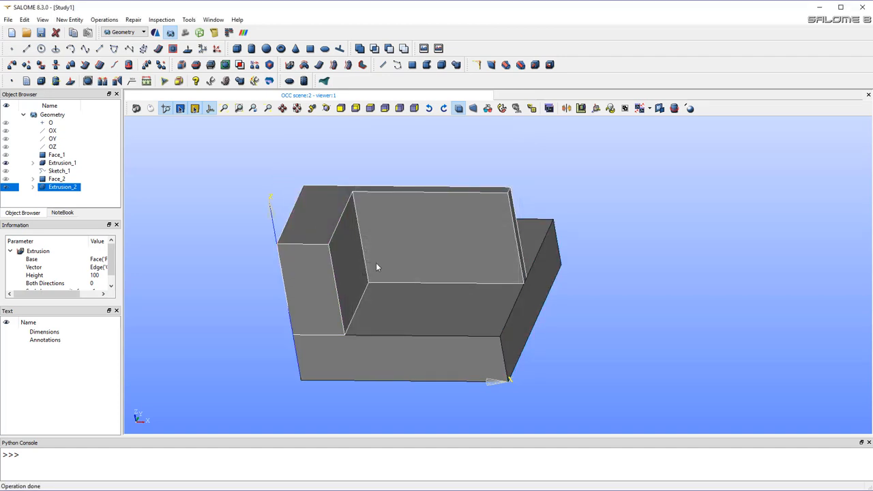
Examine the raised L-shaped body and its position on the base block
{"action": "scroll", "coordinate": [376, 266], "scroll_direction": "down", "scroll_amount": 4}
{"action": "middle_click_drag", "start_coordinate": [460, 313], "coordinate": [486, 343], "text": "ctrl"}
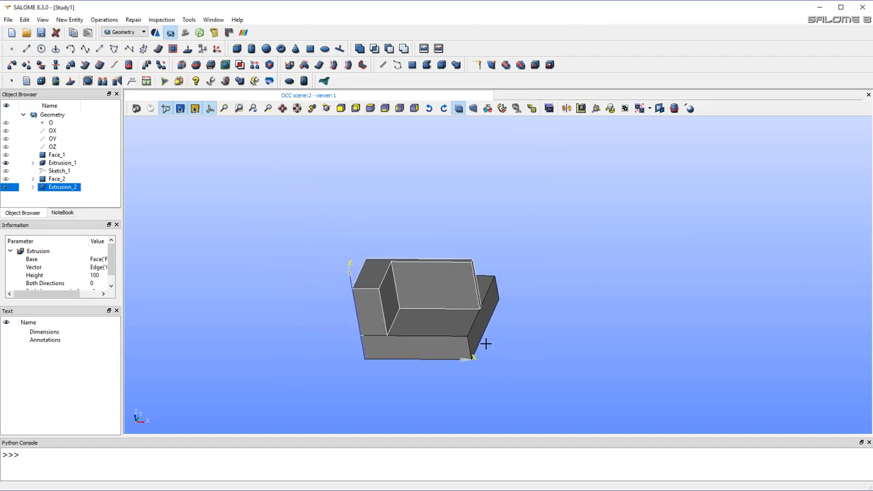
{"action": "scroll", "coordinate": [368, 265], "scroll_direction": "up", "scroll_amount": 2}
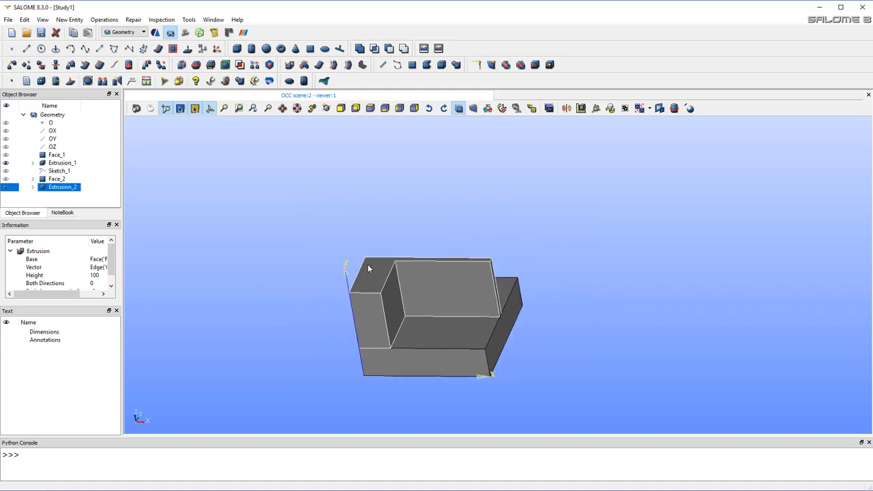
{"action": "scroll", "coordinate": [368, 266], "scroll_direction": "up", "scroll_amount": 2}
{"action": "scroll", "coordinate": [368, 269], "scroll_direction": "up", "scroll_amount": 1}
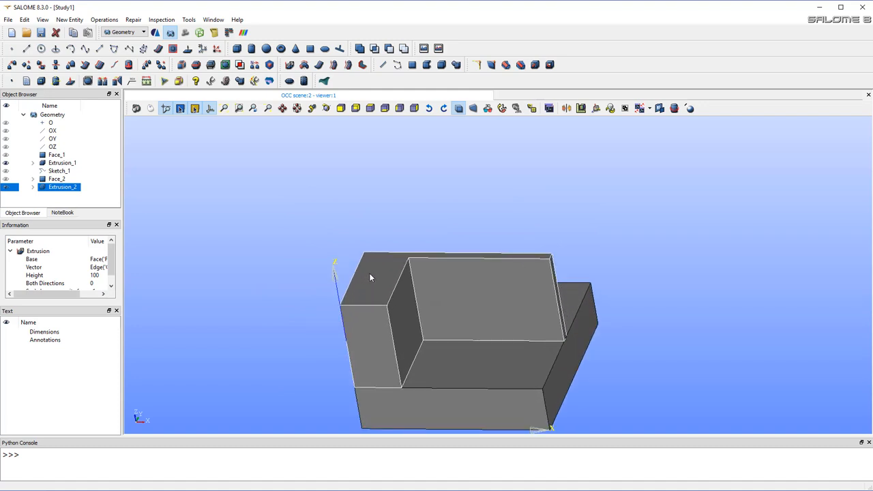
{"action": "scroll", "coordinate": [371, 277], "scroll_direction": "up", "scroll_amount": 1}
{"action": "scroll", "coordinate": [371, 278], "scroll_direction": "down", "scroll_amount": 3}
{"action": "scroll", "coordinate": [373, 281], "scroll_direction": "up", "scroll_amount": 1}
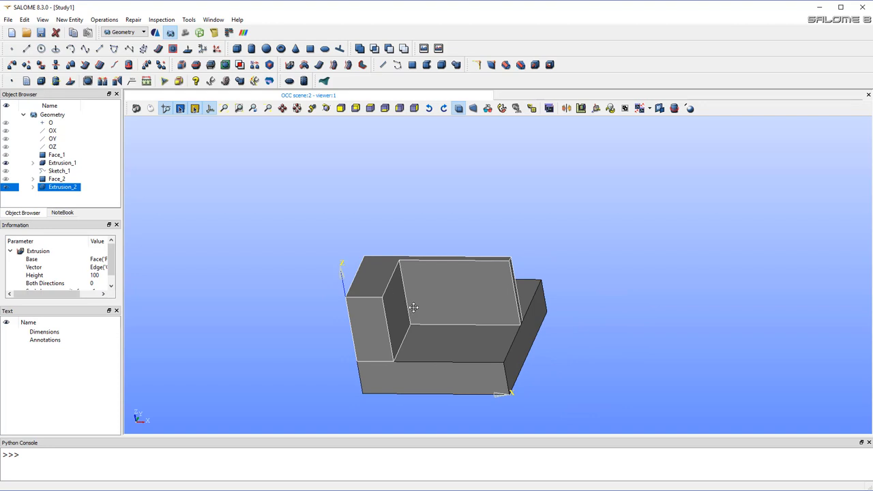
{"action": "middle_click_drag", "start_coordinate": [413, 307], "coordinate": [433, 284], "text": "ctrl"}
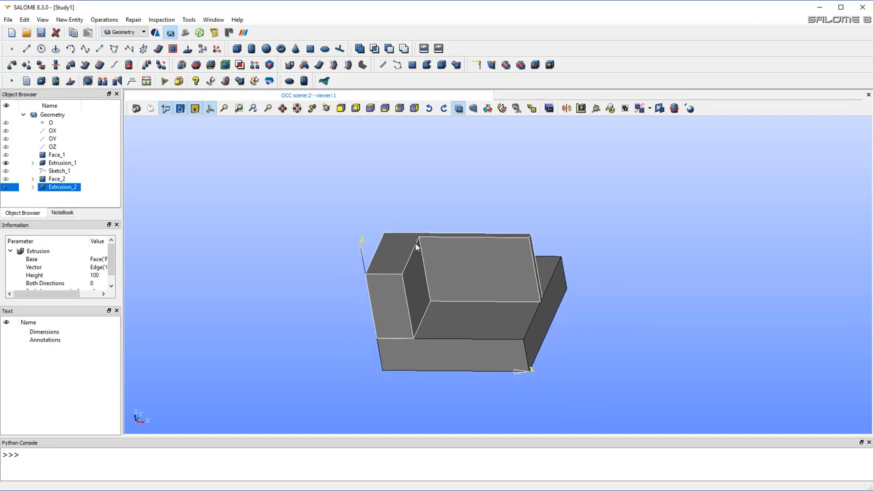
{"action": "scroll", "coordinate": [402, 240], "scroll_direction": "down", "scroll_amount": 1}
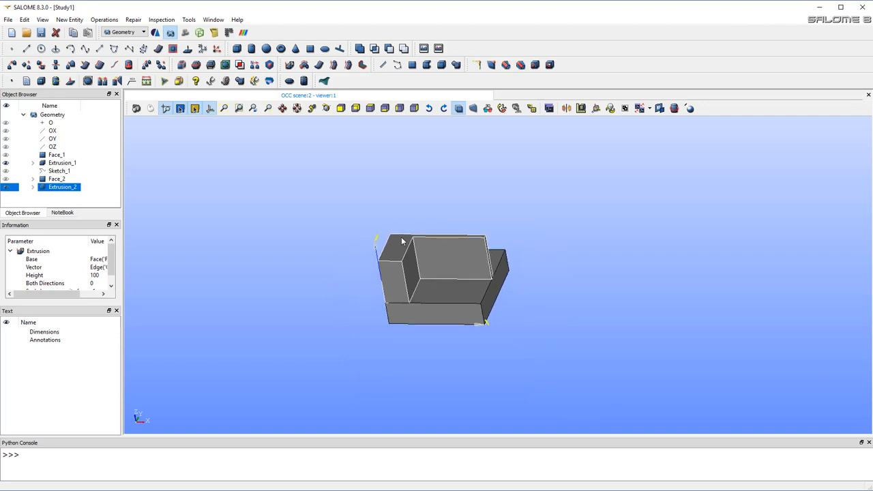
{"action": "scroll", "coordinate": [399, 240], "scroll_direction": "up", "scroll_amount": 3}
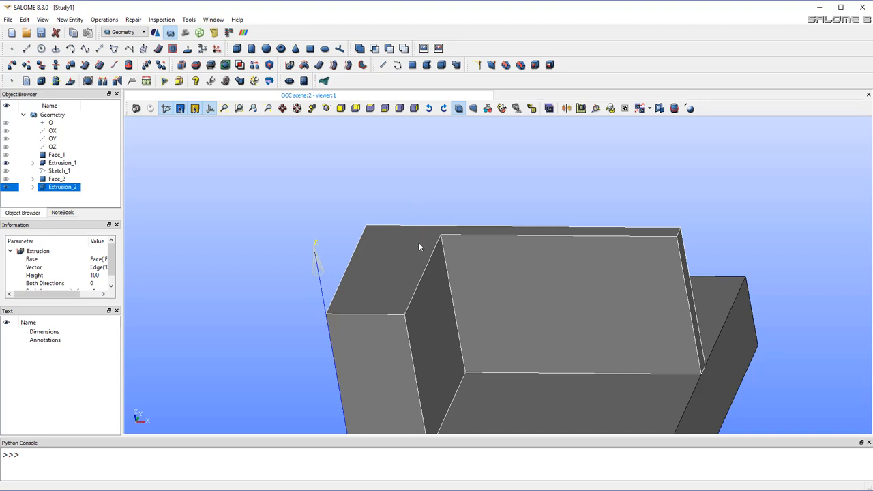
{"action": "scroll", "coordinate": [420, 246], "scroll_direction": "down", "scroll_amount": 1}
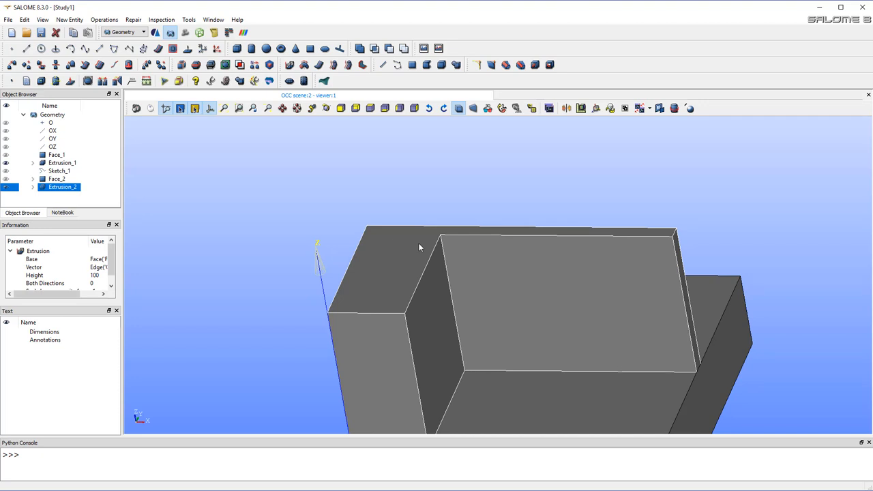
Explode Extrusion_2 by Vertex, extracting only the two top corners at the Y-direction arm's end and the top outer corner of the L
{"action": "left_click", "coordinate": [102, 19]}
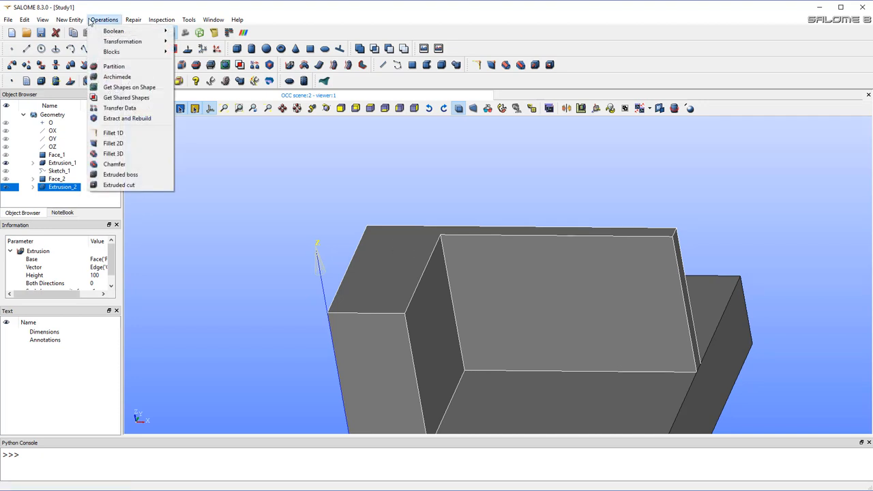
{"action": "mouse_move", "coordinate": [77, 19]}
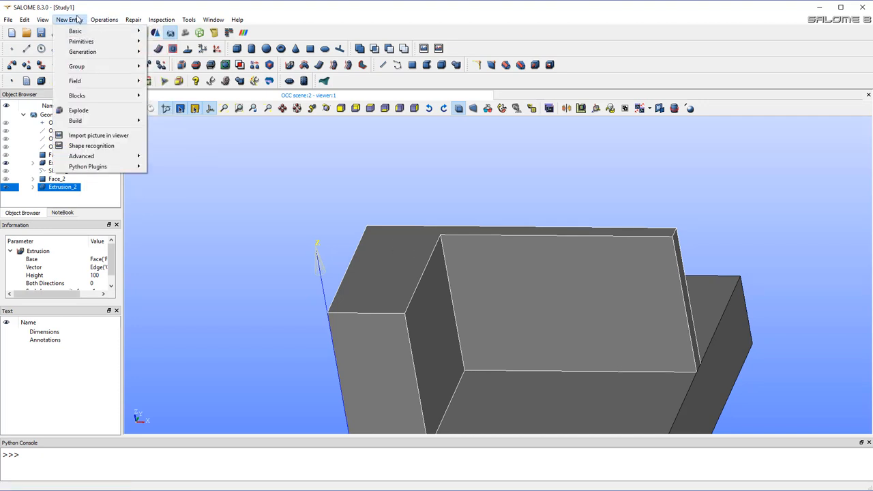
{"action": "left_click", "coordinate": [98, 109]}
{"action": "left_click_drag", "start_coordinate": [396, 159], "coordinate": [230, 158]}
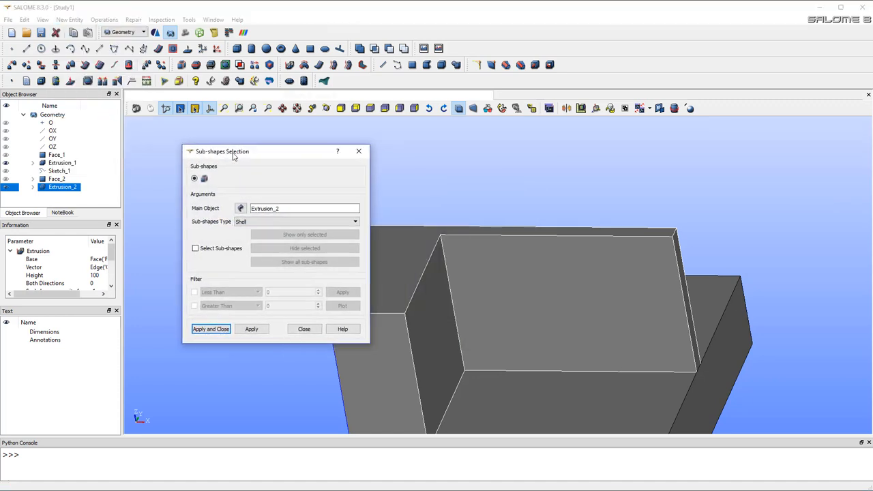
{"action": "left_click_drag", "start_coordinate": [283, 161], "coordinate": [225, 164]}
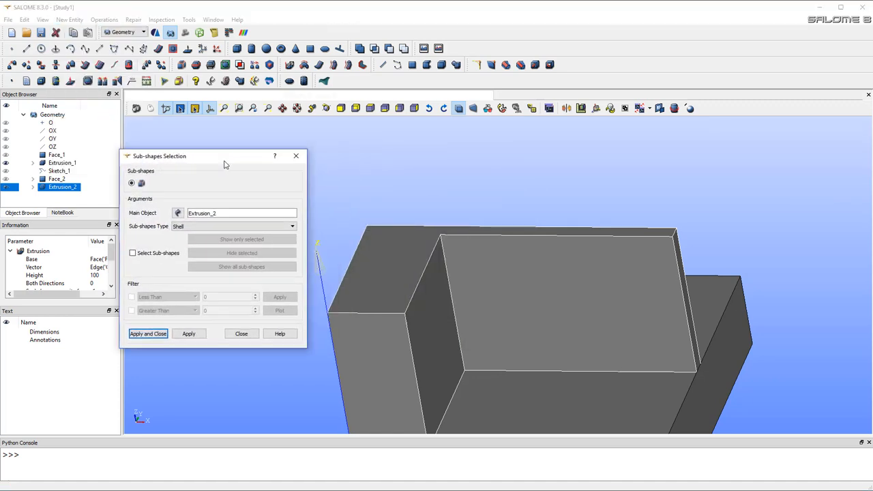
{"action": "left_click", "coordinate": [218, 225]}
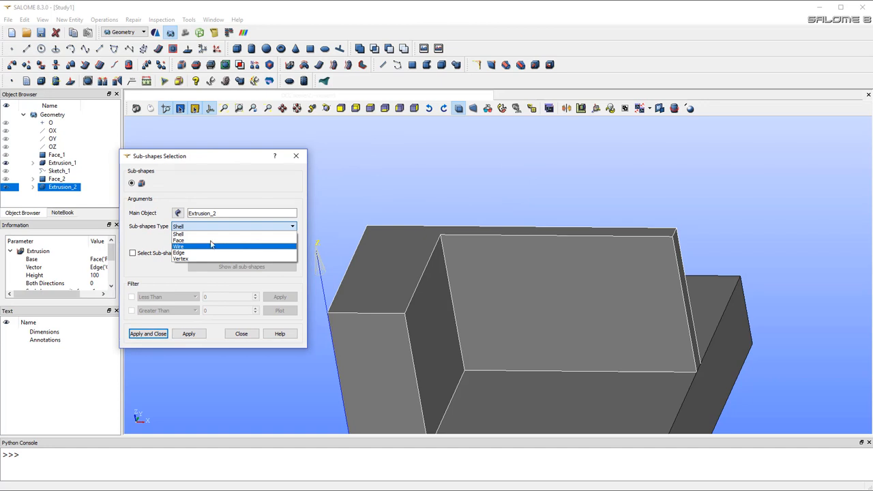
{"action": "left_click", "coordinate": [211, 259]}
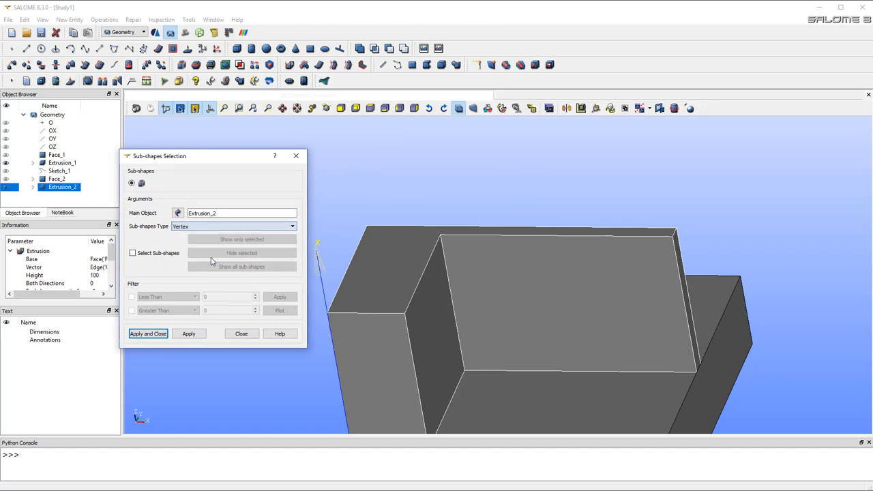
{"action": "left_click", "coordinate": [132, 253]}
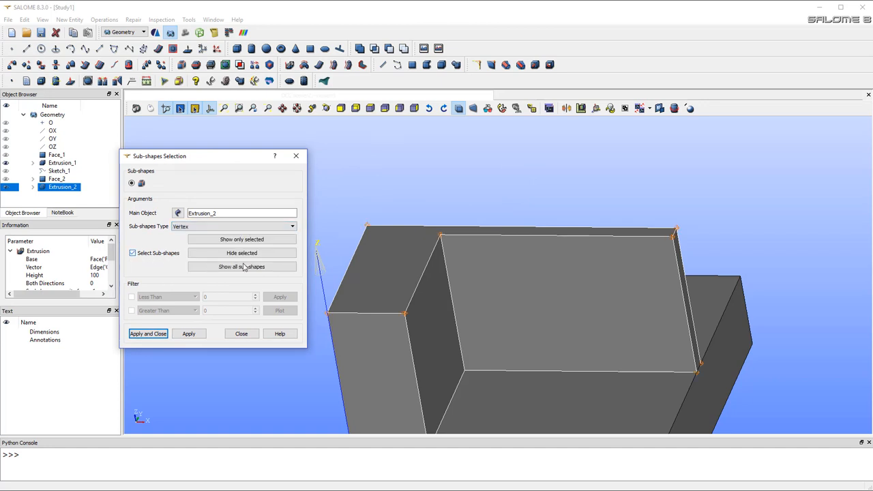
{"action": "left_click", "coordinate": [327, 315]}
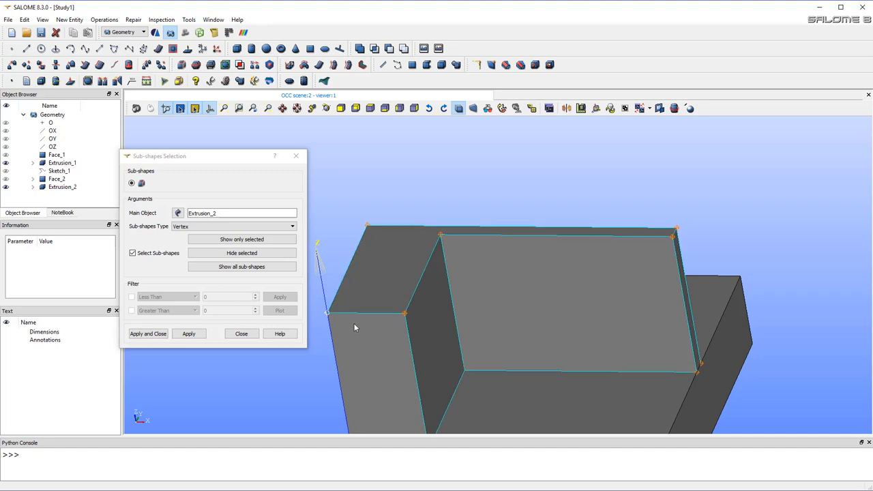
{"action": "left_click", "coordinate": [406, 315]}
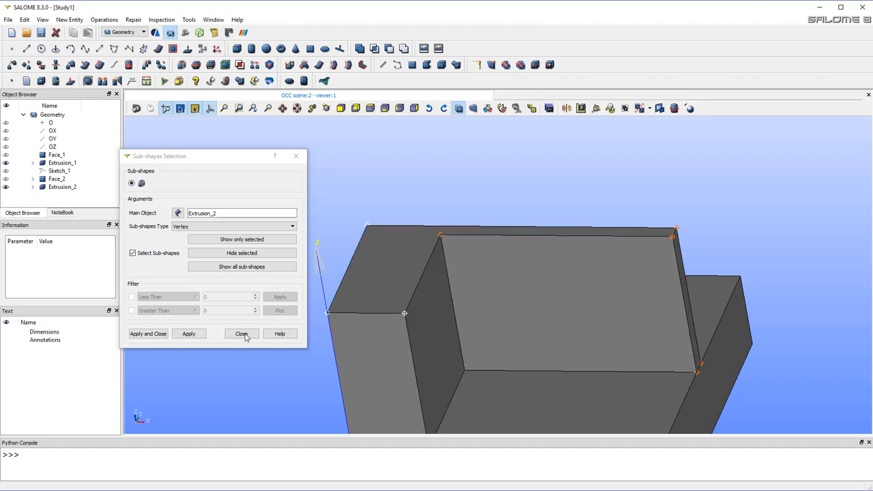
{"action": "left_click", "coordinate": [189, 334]}
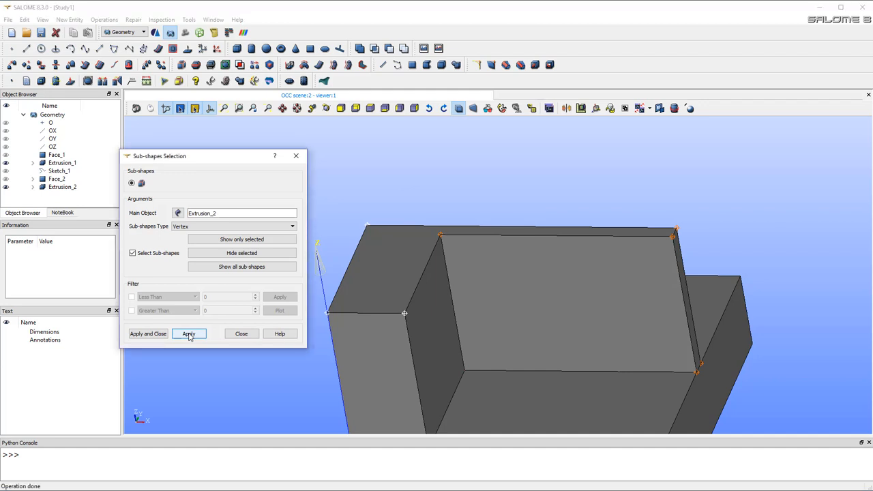
{"action": "left_click", "coordinate": [241, 334]}
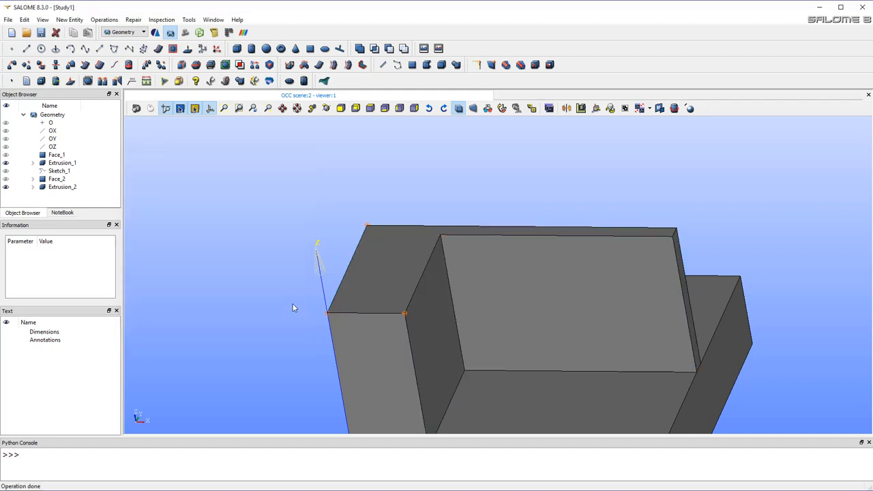
Hide Extrusion_1 and Extrusion_2 so only the three extracted vertices remain in the viewer
{"action": "left_click", "coordinate": [5, 164]}
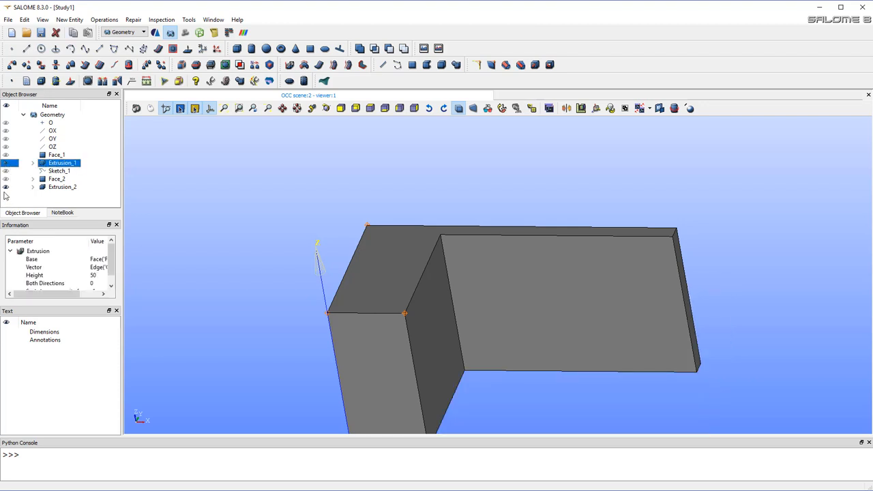
{"action": "left_click", "coordinate": [6, 188]}
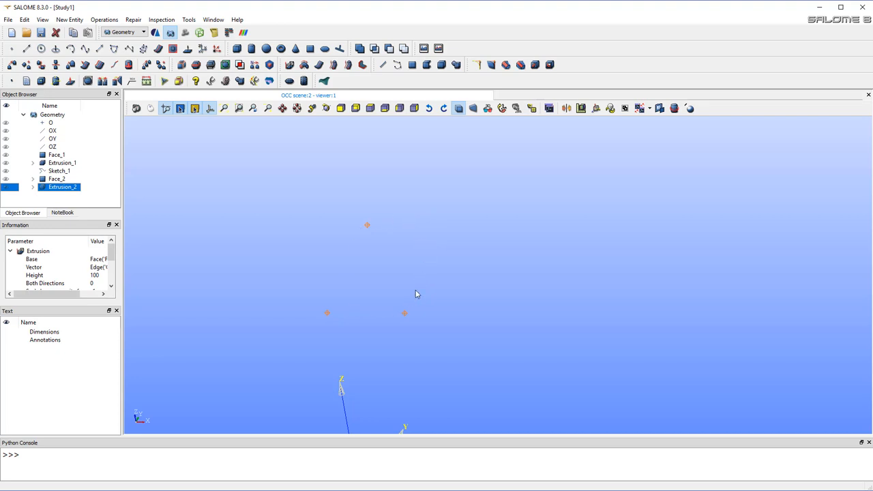
{"action": "left_click", "coordinate": [6, 188]}
{"action": "left_click", "coordinate": [6, 188]}
Translate Vertex_1 by Dx 50 as a copy to create the fourth corner point
{"action": "left_click", "coordinate": [104, 19]}
{"action": "mouse_move", "coordinate": [113, 43]}
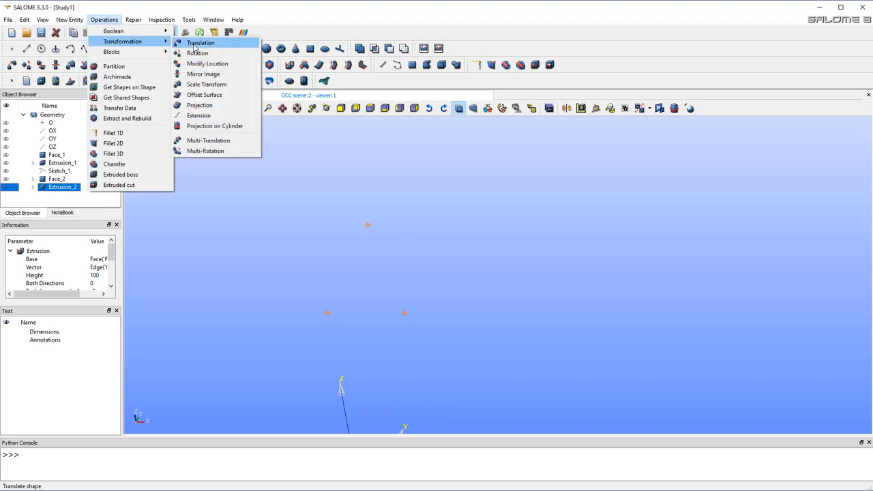
{"action": "left_click", "coordinate": [198, 42]}
{"action": "left_click_drag", "start_coordinate": [431, 141], "coordinate": [200, 173]}
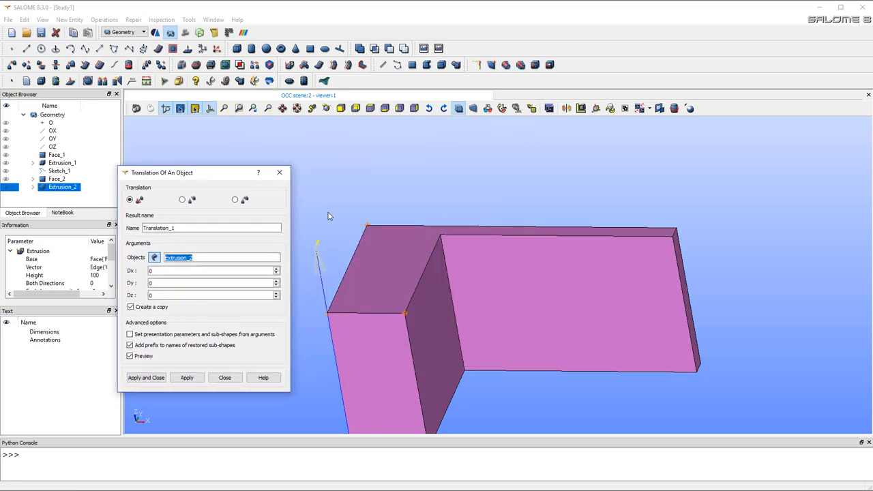
{"action": "left_click", "coordinate": [366, 226]}
{"action": "left_click", "coordinate": [366, 227]}
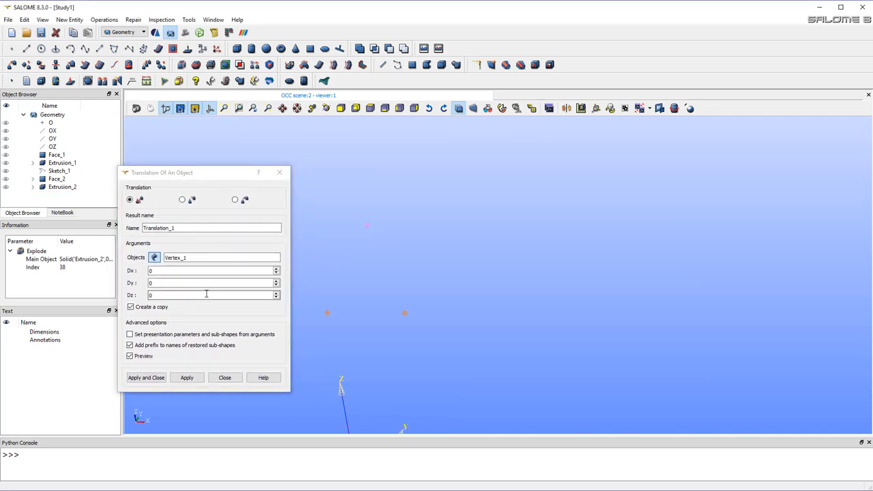
{"action": "left_click_drag", "start_coordinate": [163, 271], "coordinate": [143, 274]}
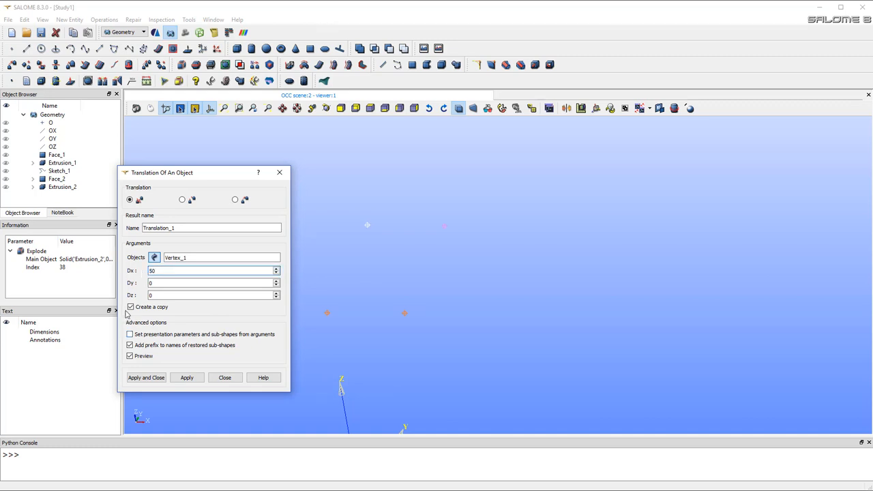
{"action": "left_click", "coordinate": [144, 377]}
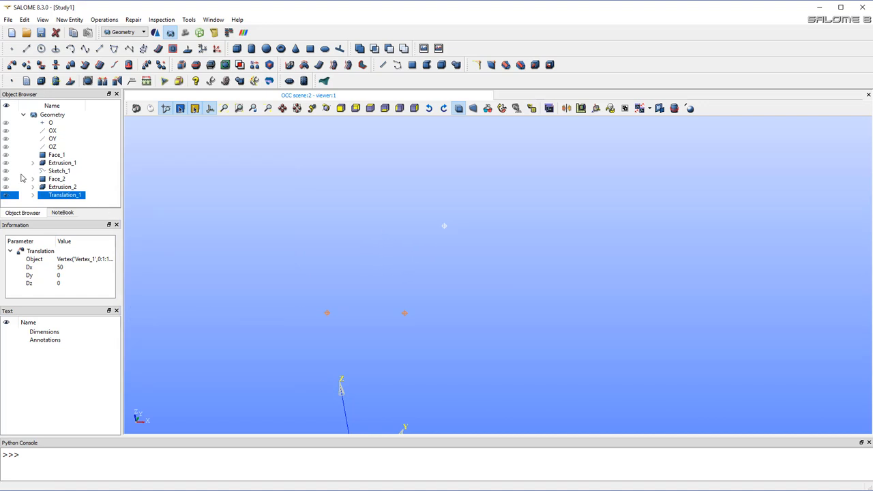
Show Vertex_1 of Extrusion_2 again and create a line from it to Vertex_3
{"action": "left_click", "coordinate": [33, 187]}
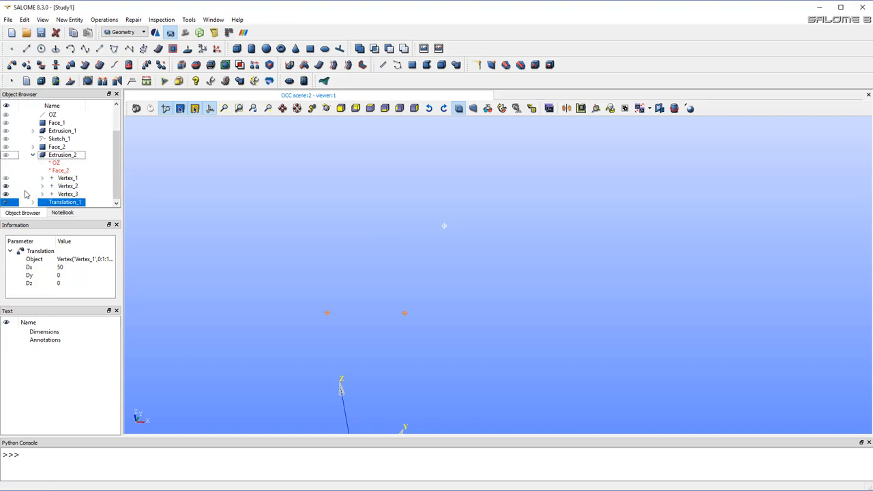
{"action": "left_click", "coordinate": [7, 179]}
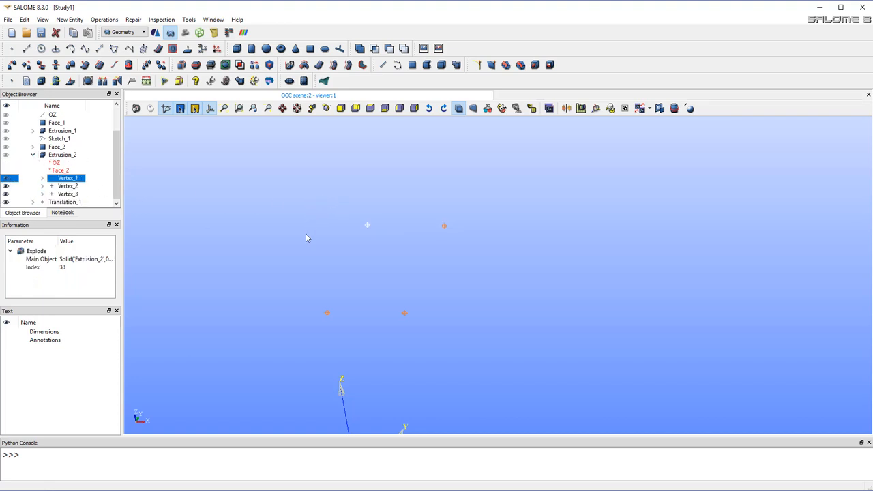
{"action": "left_click", "coordinate": [70, 20]}
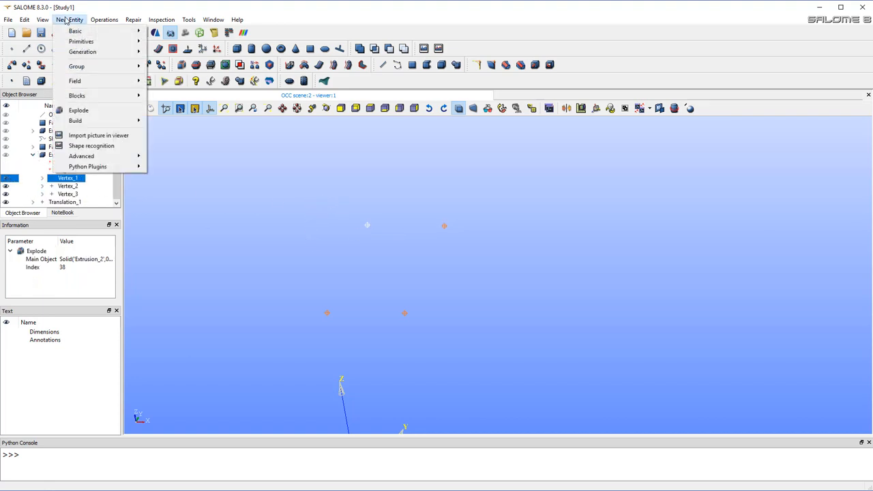
{"action": "mouse_move", "coordinate": [97, 52]}
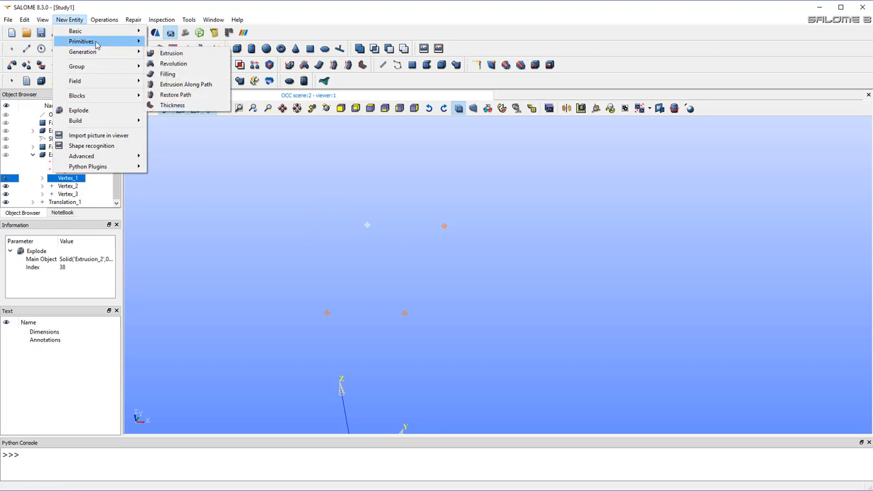
{"action": "mouse_move", "coordinate": [97, 38]}
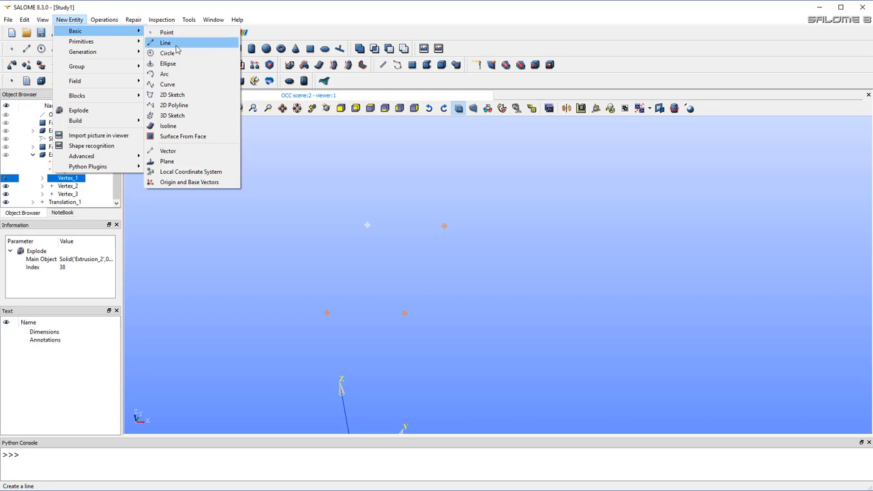
{"action": "left_click", "coordinate": [175, 46]}
{"action": "left_click_drag", "start_coordinate": [440, 186], "coordinate": [167, 216]}
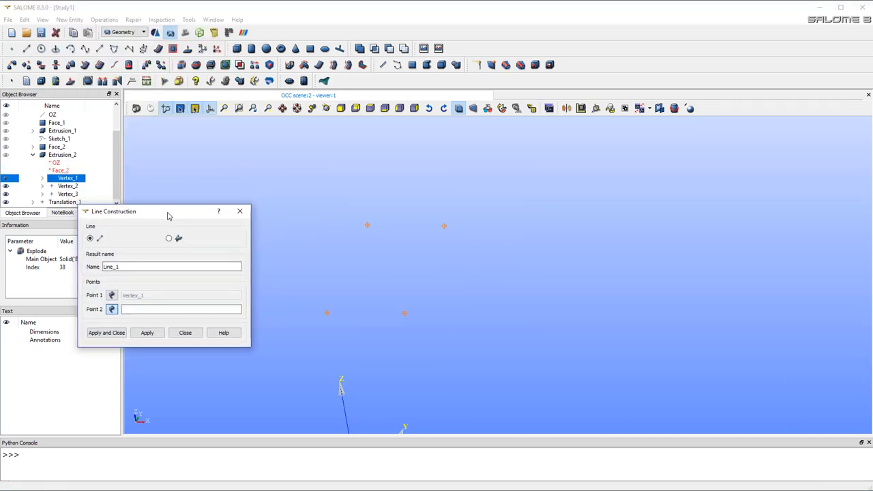
{"action": "left_click", "coordinate": [327, 314]}
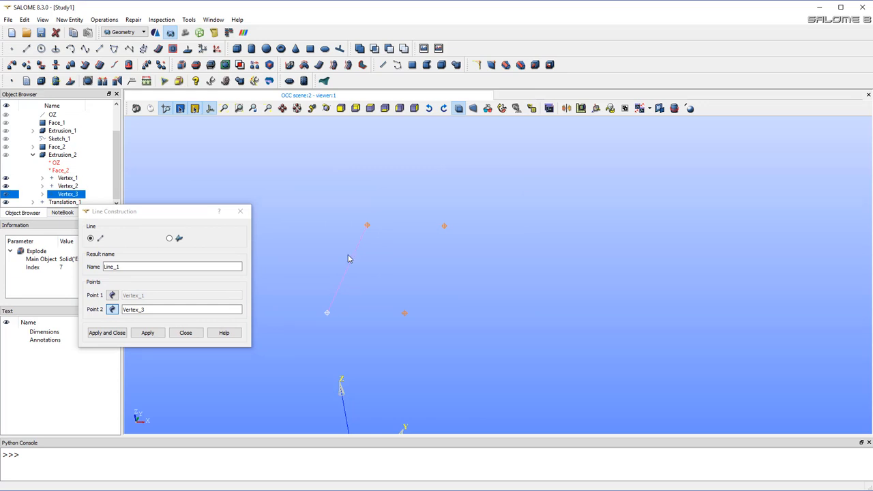
{"action": "left_click", "coordinate": [147, 333]}
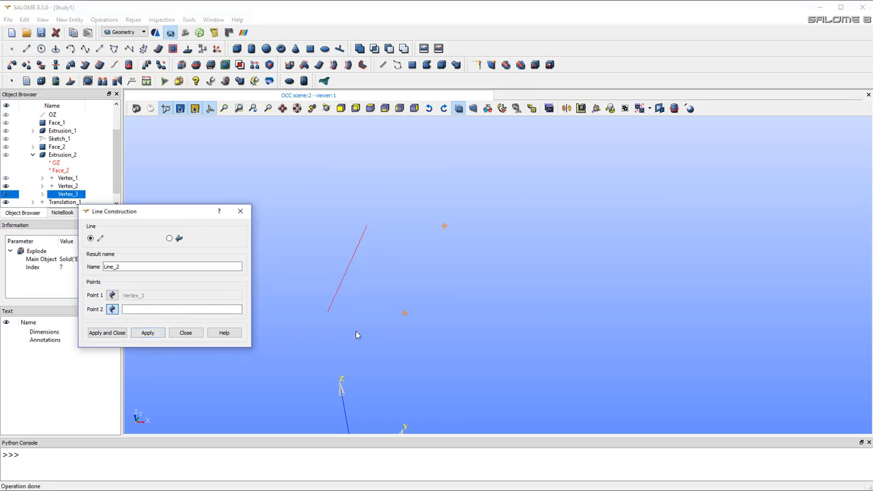
Close the outline with lines from Vertex_3 to Vertex_2, on to Translation_1, and back to the first line's starting corner
{"action": "left_click", "coordinate": [405, 314]}
{"action": "left_click", "coordinate": [147, 333]}
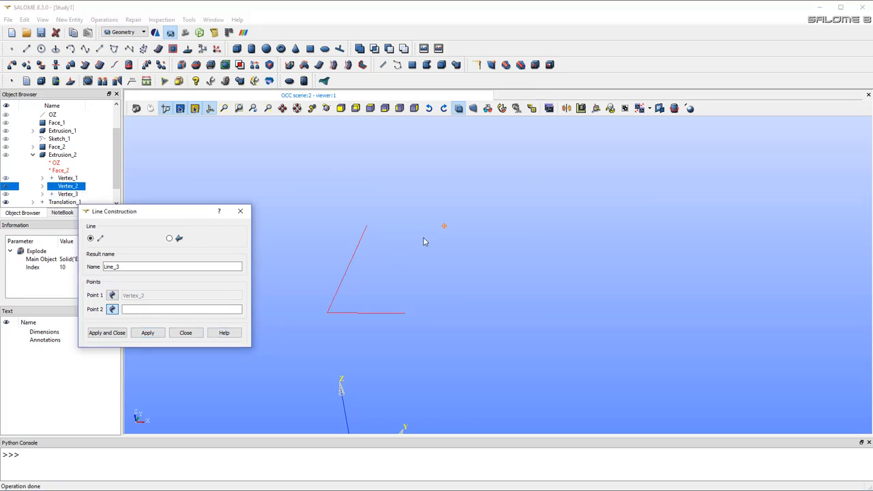
{"action": "left_click", "coordinate": [444, 226]}
{"action": "left_click", "coordinate": [148, 334]}
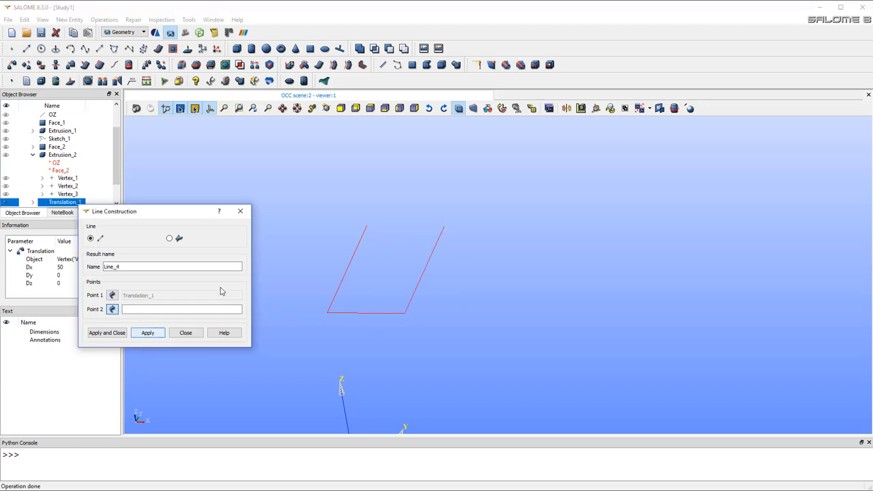
{"action": "left_click", "coordinate": [367, 225]}
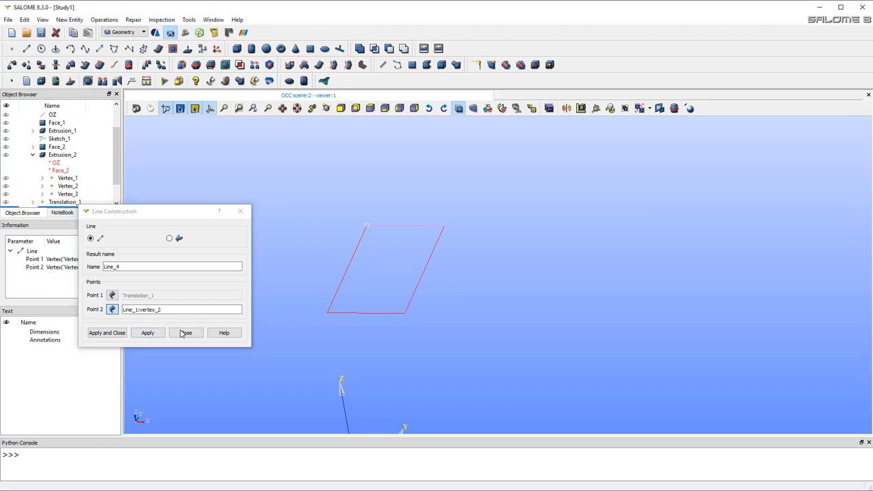
{"action": "left_click", "coordinate": [107, 333]}
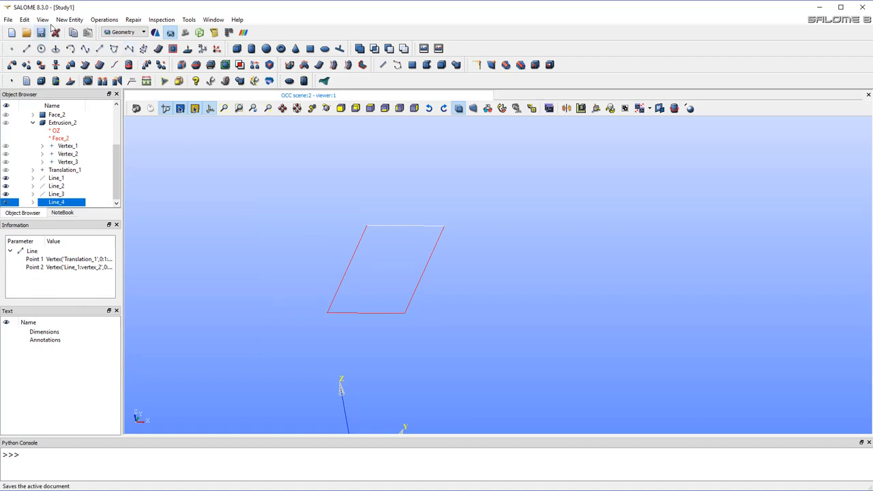
Build a planar face from the four lines Line_1 to Line_4
{"action": "left_click", "coordinate": [69, 19]}
{"action": "mouse_move", "coordinate": [105, 123]}
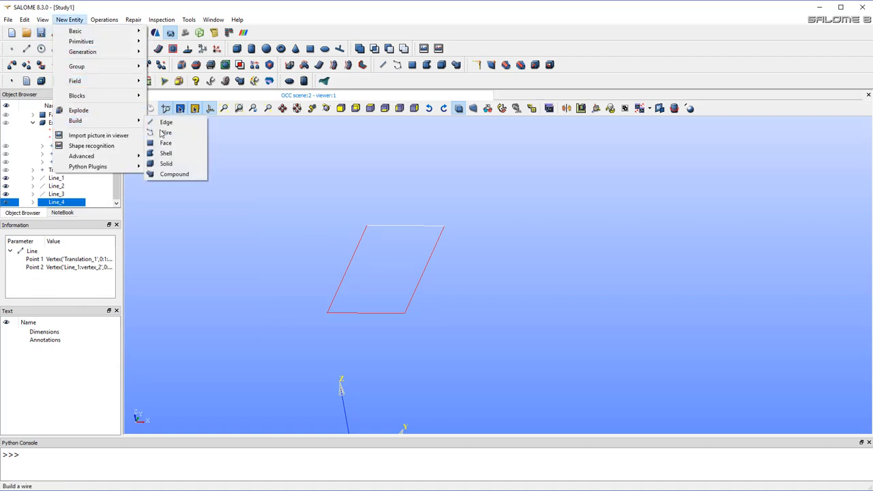
{"action": "left_click", "coordinate": [171, 144]}
{"action": "left_click_drag", "start_coordinate": [409, 192], "coordinate": [544, 189]}
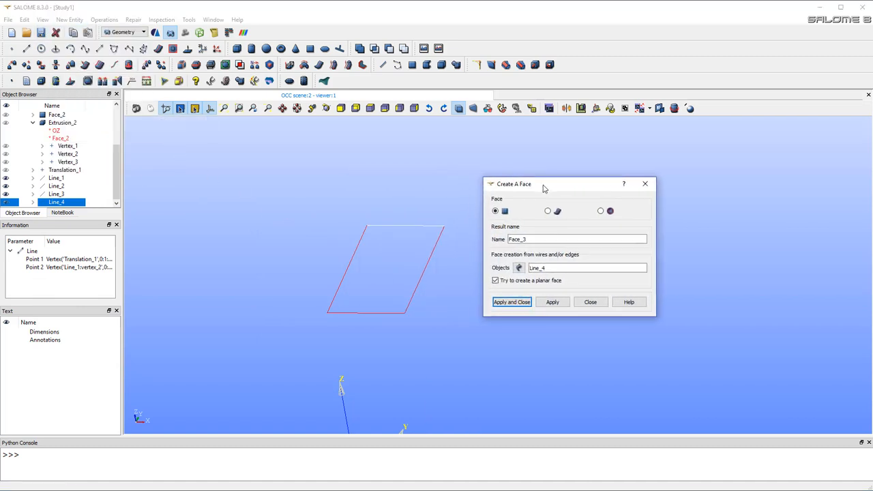
{"action": "left_click_drag", "start_coordinate": [251, 195], "coordinate": [495, 343]}
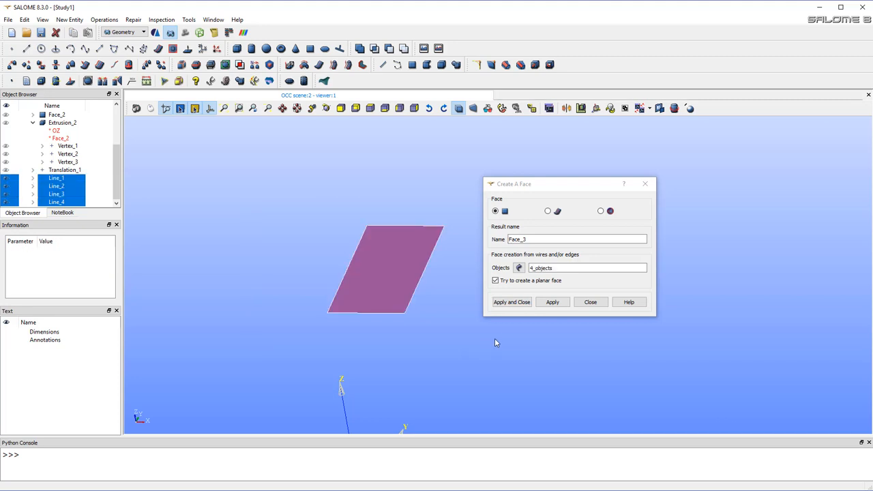
{"action": "left_click", "coordinate": [512, 302]}
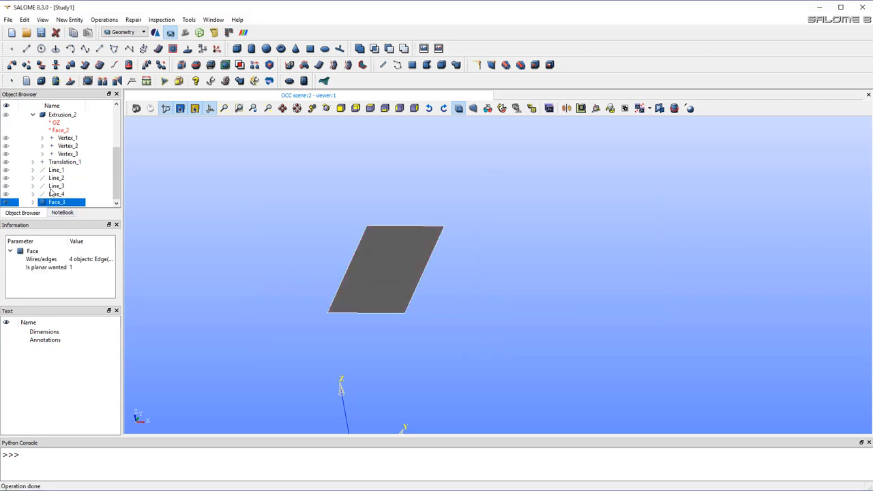
{"action": "scroll", "coordinate": [51, 195], "scroll_direction": "up", "scroll_amount": 3}
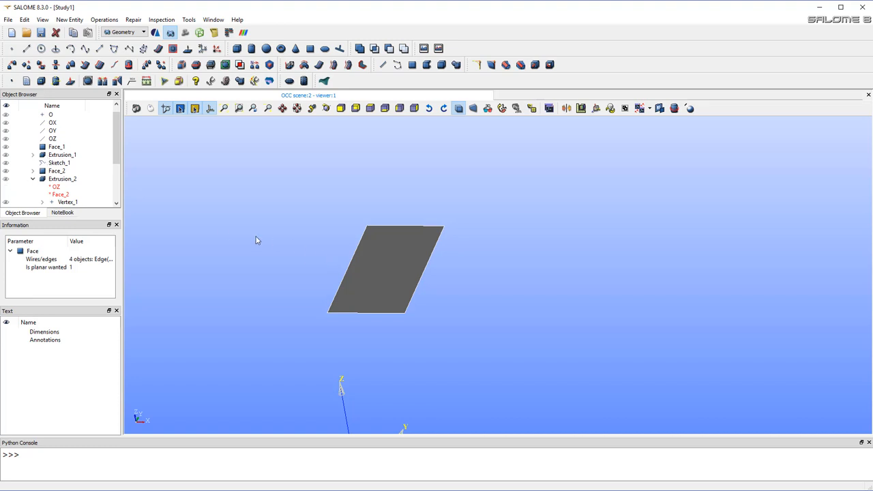
Show Extrusion_2 again and extrude Face_3 along the OZ vector with a height of 100
{"action": "left_click_drag", "start_coordinate": [116, 154], "coordinate": [124, 197]}
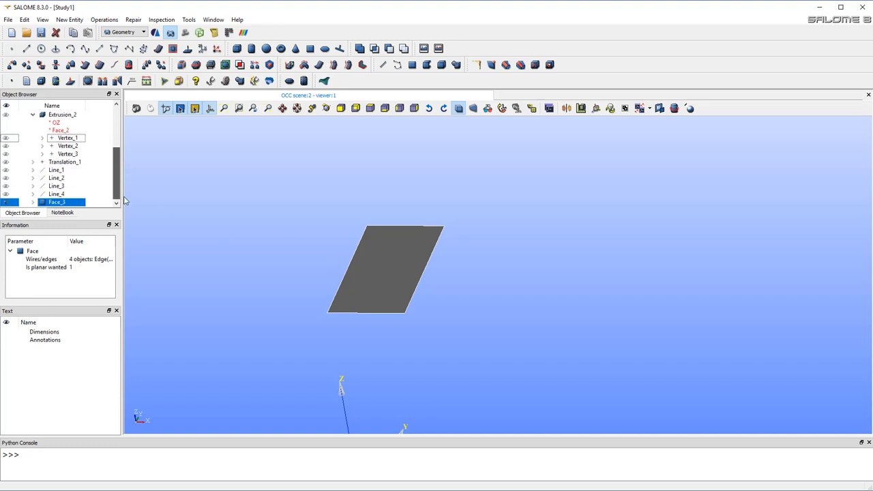
{"action": "left_click", "coordinate": [6, 116]}
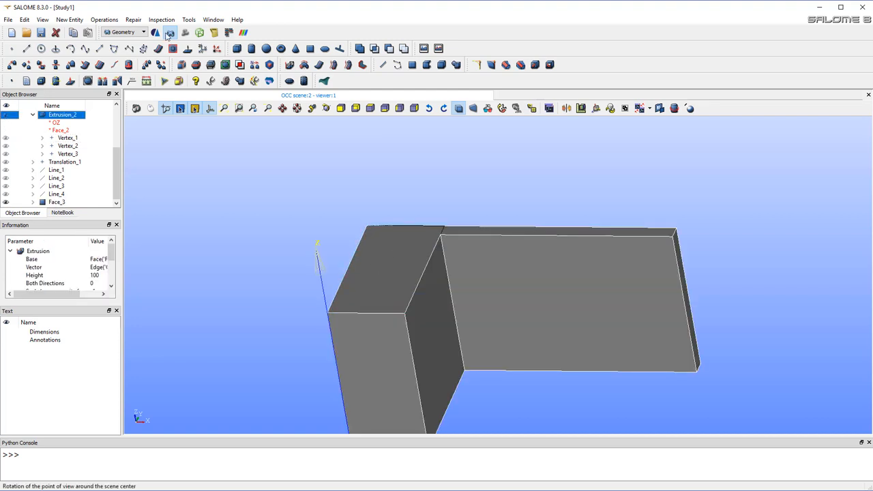
{"action": "left_click", "coordinate": [69, 20]}
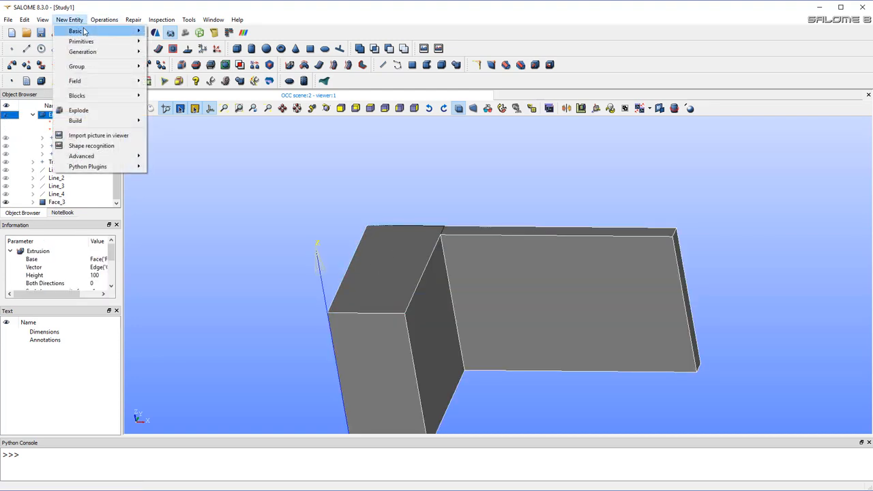
{"action": "mouse_move", "coordinate": [84, 32]}
{"action": "mouse_move", "coordinate": [104, 20]}
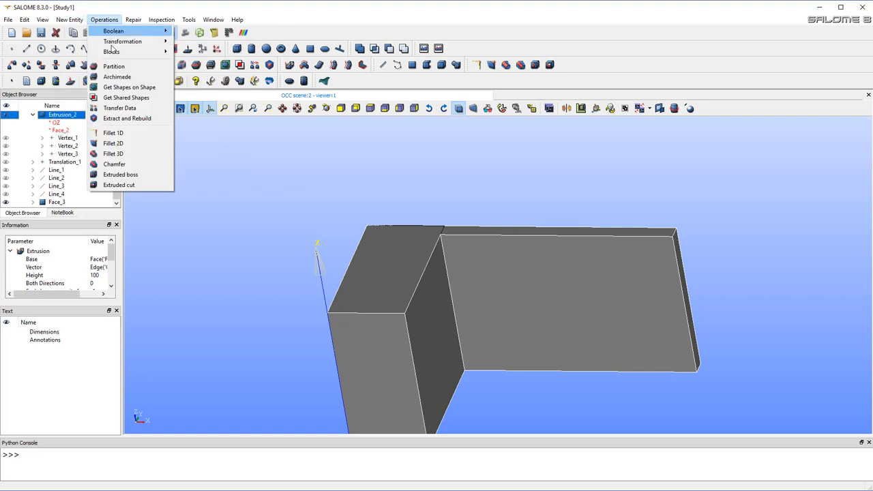
{"action": "mouse_move", "coordinate": [132, 53]}
{"action": "mouse_move", "coordinate": [135, 36]}
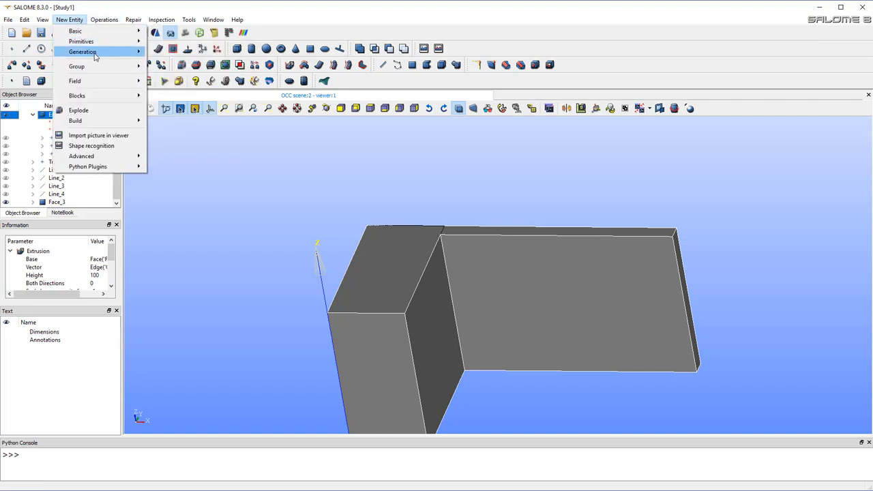
{"action": "left_click", "coordinate": [167, 54]}
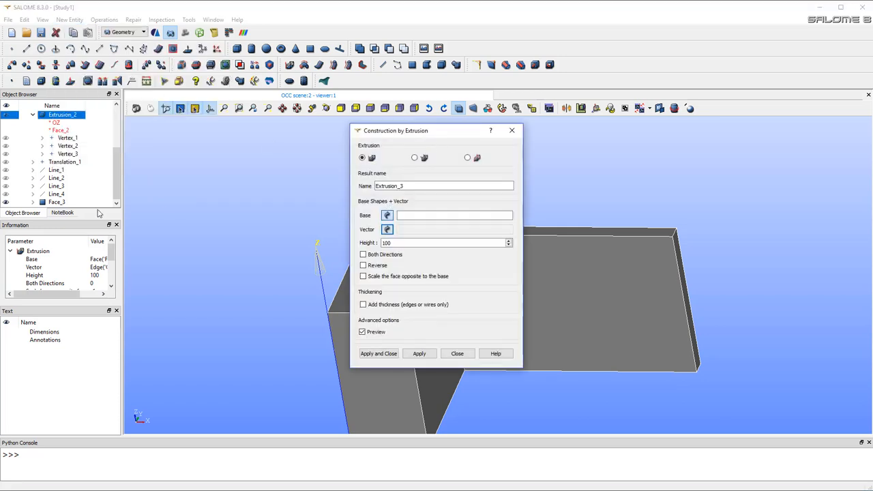
{"action": "left_click", "coordinate": [57, 202]}
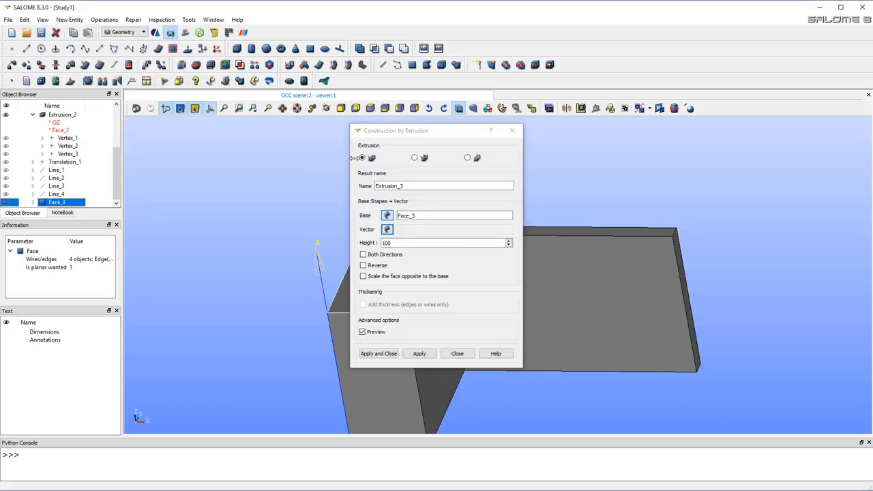
{"action": "left_click_drag", "start_coordinate": [420, 138], "coordinate": [205, 173]}
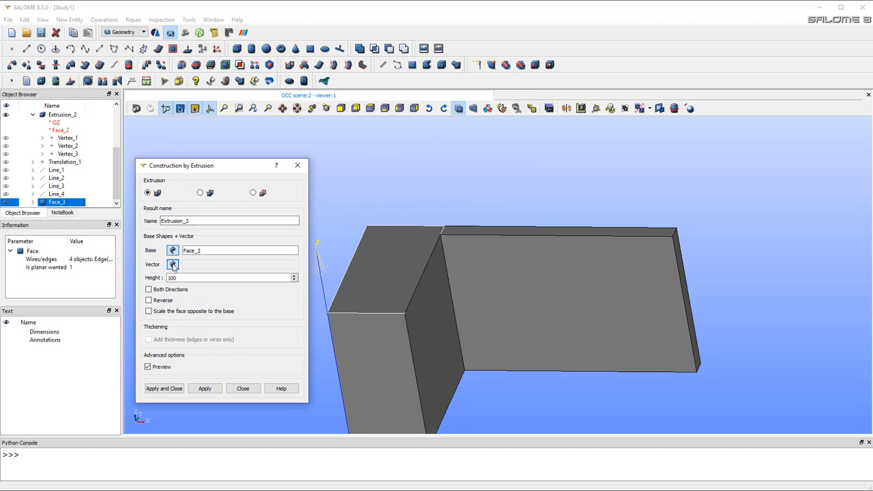
{"action": "scroll", "coordinate": [102, 154], "scroll_direction": "up", "scroll_amount": 3}
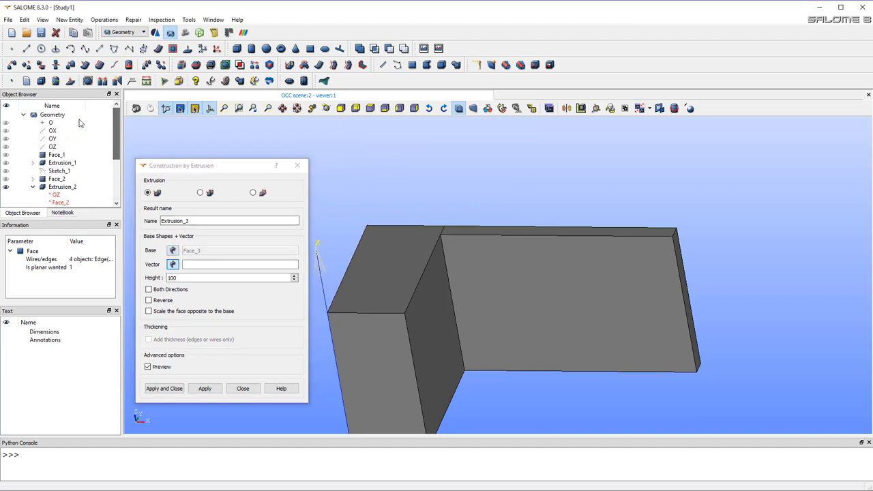
{"action": "left_click", "coordinate": [52, 148]}
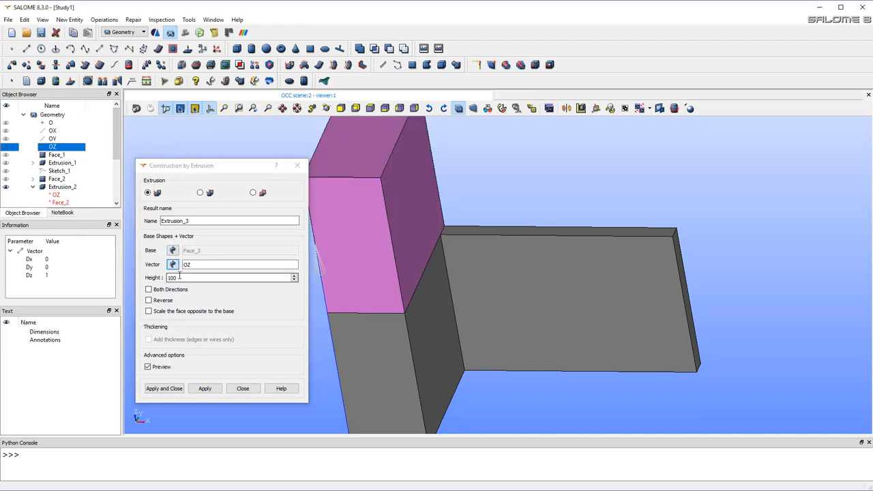
{"action": "left_click", "coordinate": [169, 388]}
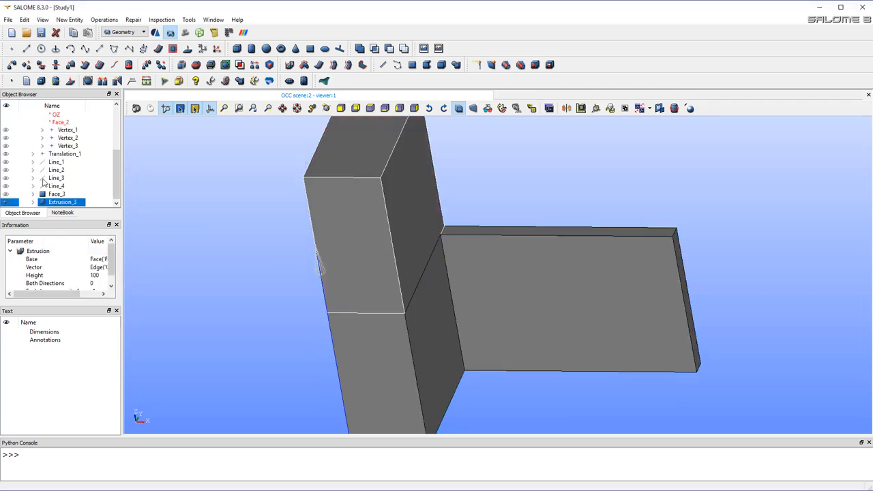
Show the base block Extrusion_1 together with the other extruded bodies
{"action": "scroll", "coordinate": [34, 189], "scroll_direction": "up", "scroll_amount": 4}
{"action": "scroll", "coordinate": [34, 190], "scroll_direction": "down", "scroll_amount": 4}
{"action": "scroll", "coordinate": [38, 171], "scroll_direction": "up", "scroll_amount": 4}
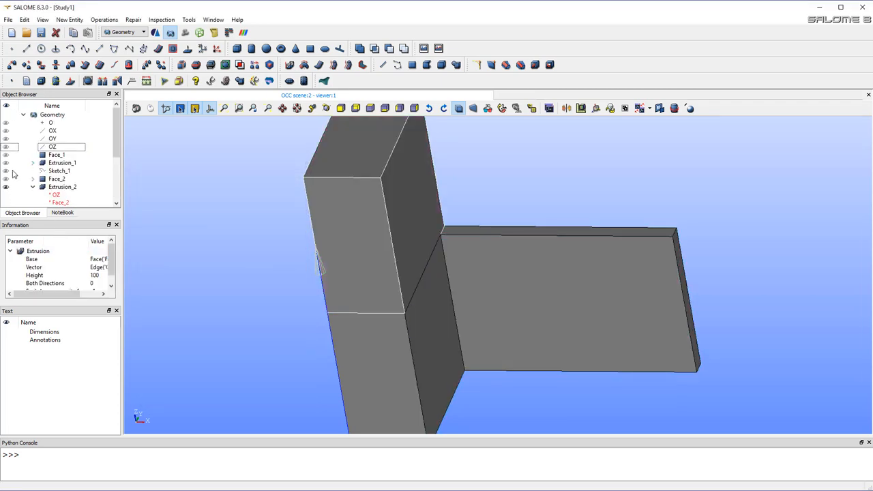
{"action": "left_click", "coordinate": [5, 164]}
{"action": "scroll", "coordinate": [270, 260], "scroll_direction": "down", "scroll_amount": 8}
{"action": "scroll", "coordinate": [270, 260], "scroll_direction": "up", "scroll_amount": 3}
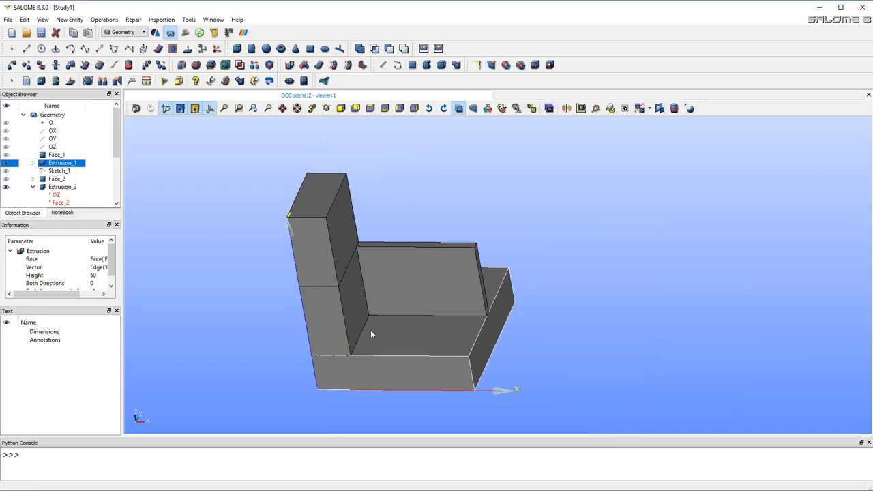
Construct a 2000-size plane through three points of Extrusion_2: the thin wall's upper inner corner and its two lower outer corners
{"action": "middle_click_drag", "start_coordinate": [381, 314], "coordinate": [347, 320], "text": "ctrl"}
{"action": "right_click_drag", "start_coordinate": [346, 321], "coordinate": [382, 298], "text": "ctrl"}
{"action": "scroll", "coordinate": [471, 246], "scroll_direction": "up", "scroll_amount": 5}
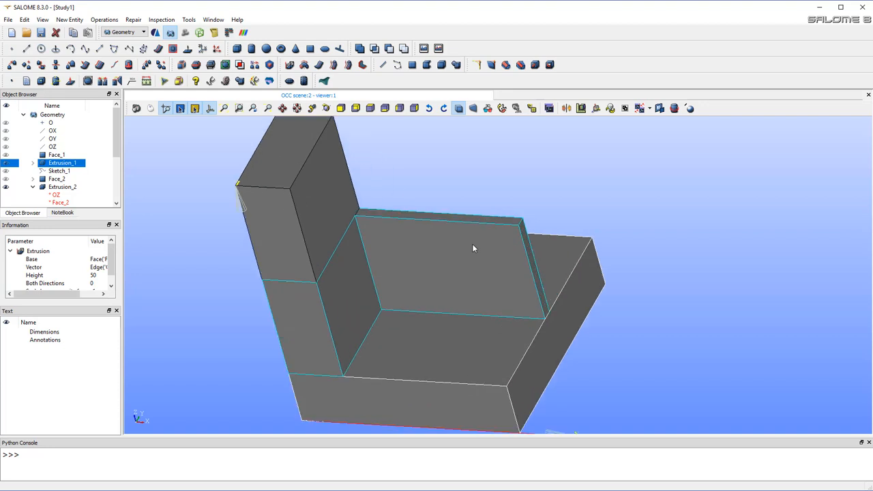
{"action": "scroll", "coordinate": [472, 248], "scroll_direction": "up", "scroll_amount": 2}
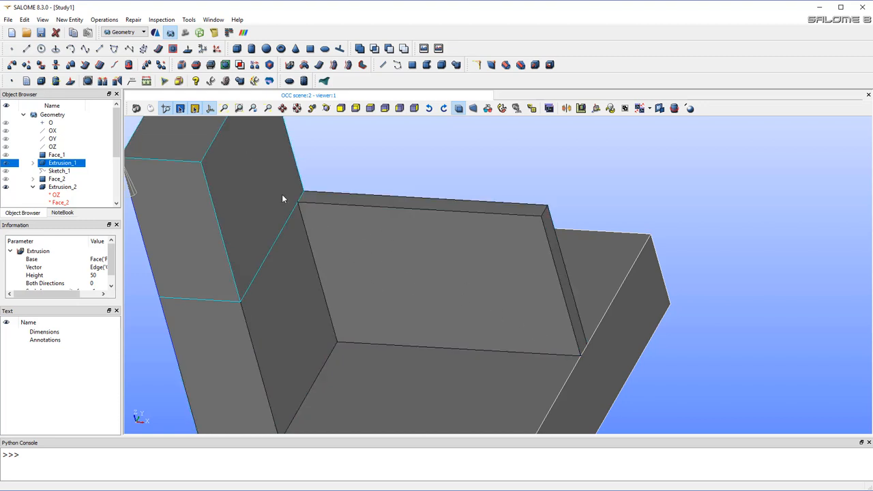
{"action": "left_click", "coordinate": [71, 20]}
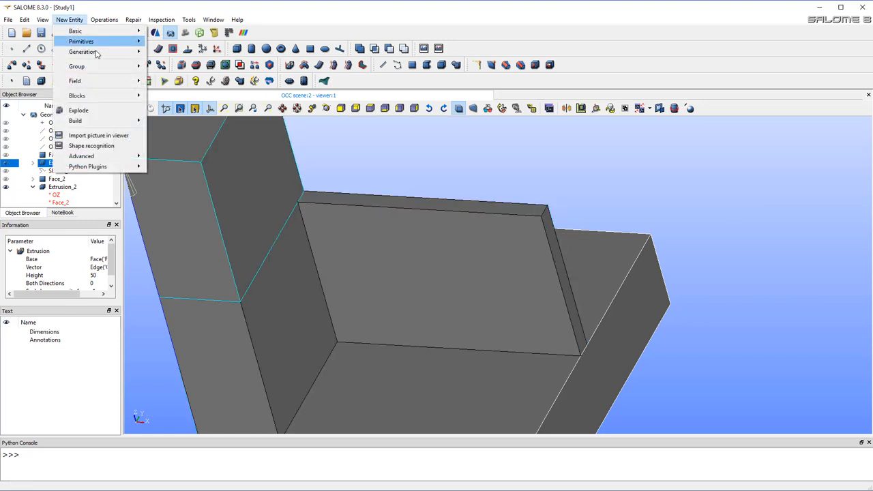
{"action": "mouse_move", "coordinate": [76, 30]}
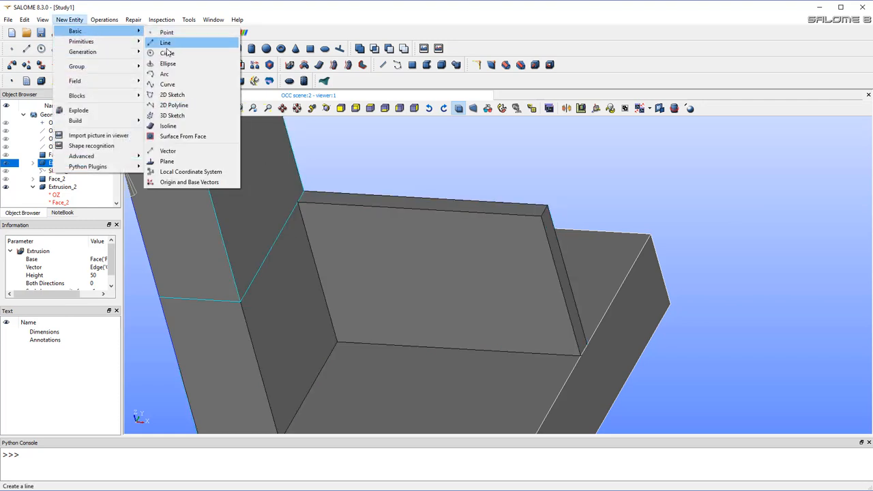
{"action": "left_click", "coordinate": [207, 164]}
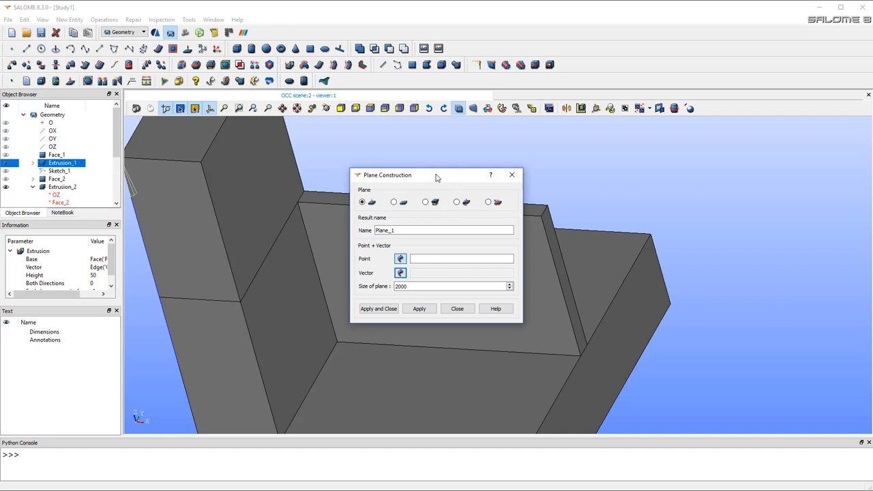
{"action": "left_click_drag", "start_coordinate": [436, 174], "coordinate": [690, 169]}
{"action": "left_click", "coordinate": [648, 196]}
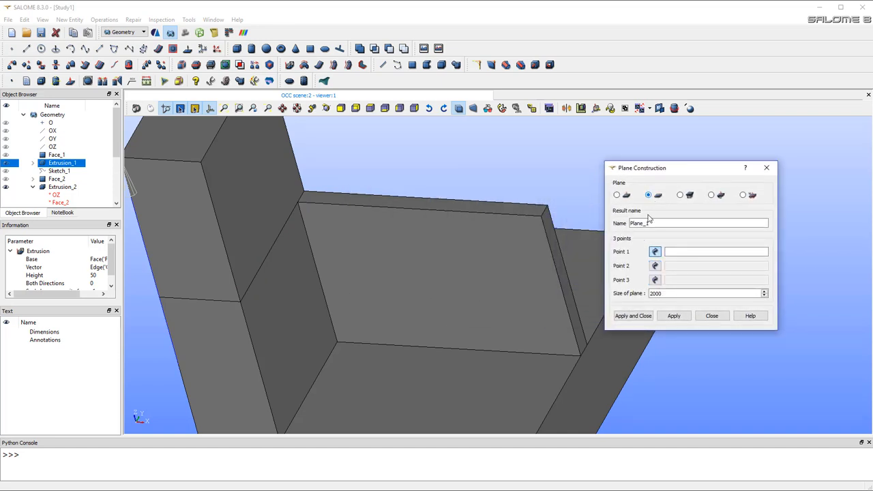
{"action": "left_click", "coordinate": [298, 204]}
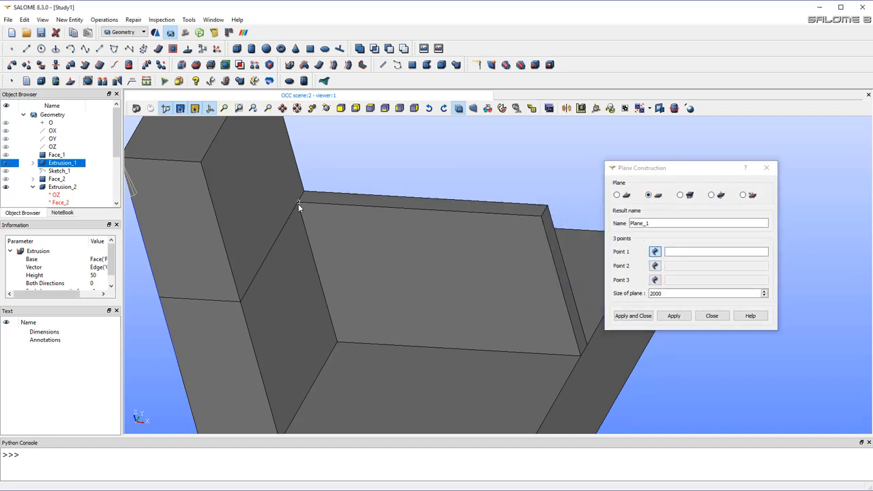
{"action": "left_click", "coordinate": [579, 355]}
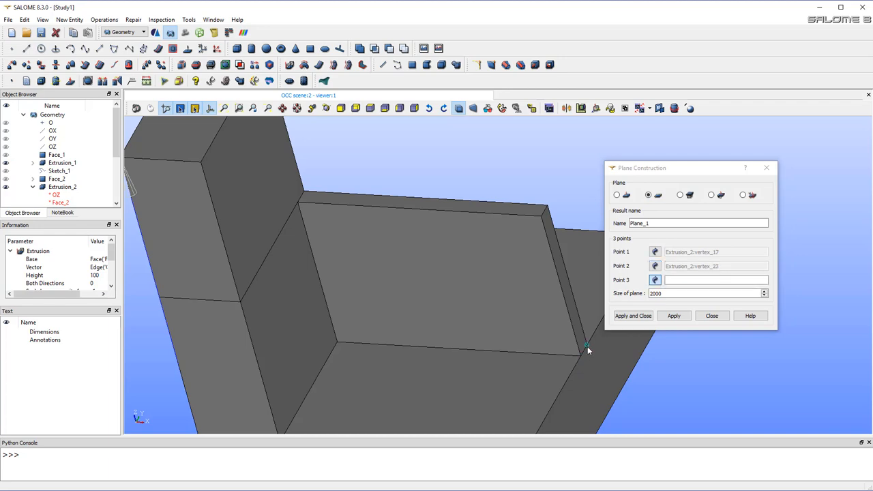
{"action": "left_click", "coordinate": [587, 347]}
{"action": "left_click", "coordinate": [639, 317]}
{"action": "left_click", "coordinate": [633, 316]}
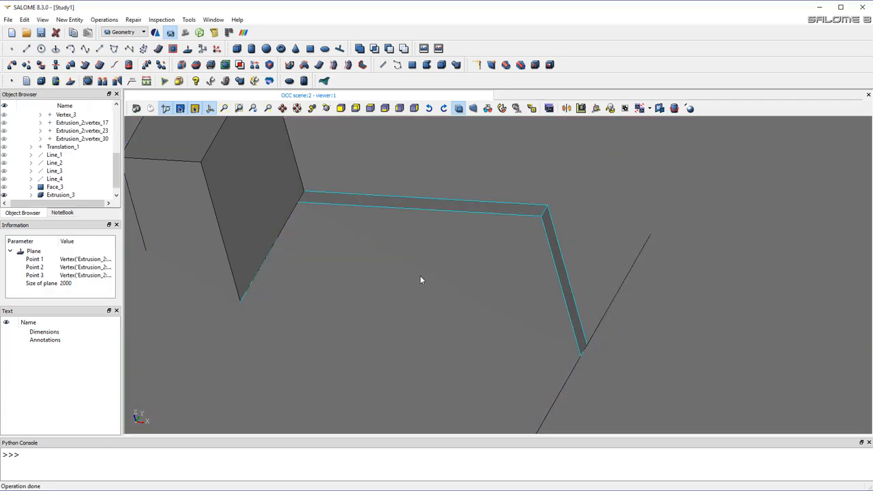
Partition Extrusion_2 with Plane_1 as the tool object, using resulting type Solid and keeping shapes of lower type
{"action": "right_click_drag", "start_coordinate": [453, 242], "coordinate": [422, 312], "text": "ctrl"}
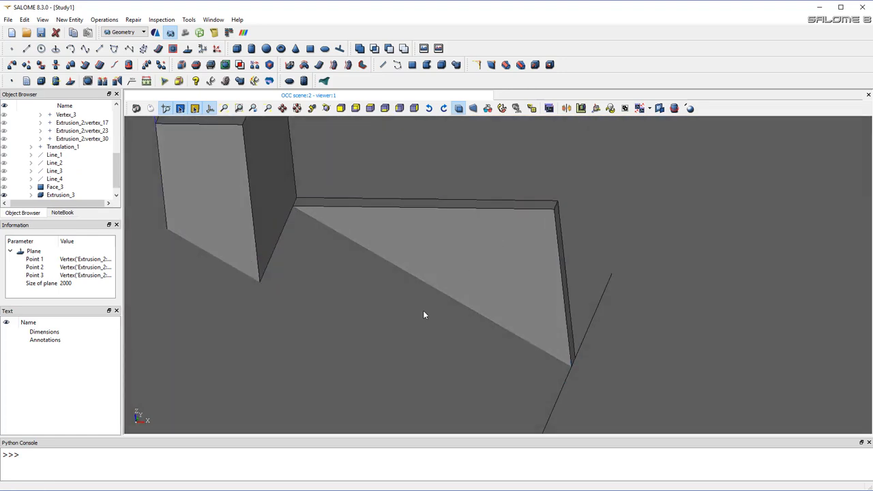
{"action": "right_click_drag", "start_coordinate": [498, 230], "coordinate": [489, 257], "text": "ctrl"}
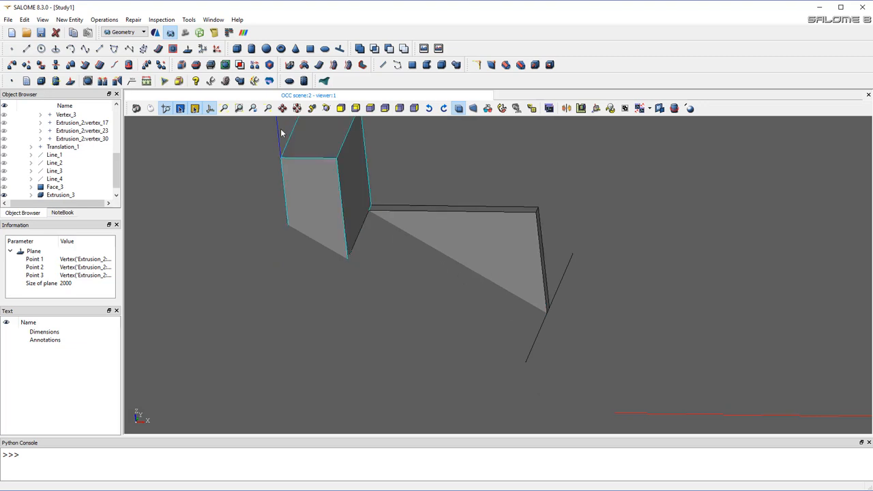
{"action": "left_click", "coordinate": [108, 20]}
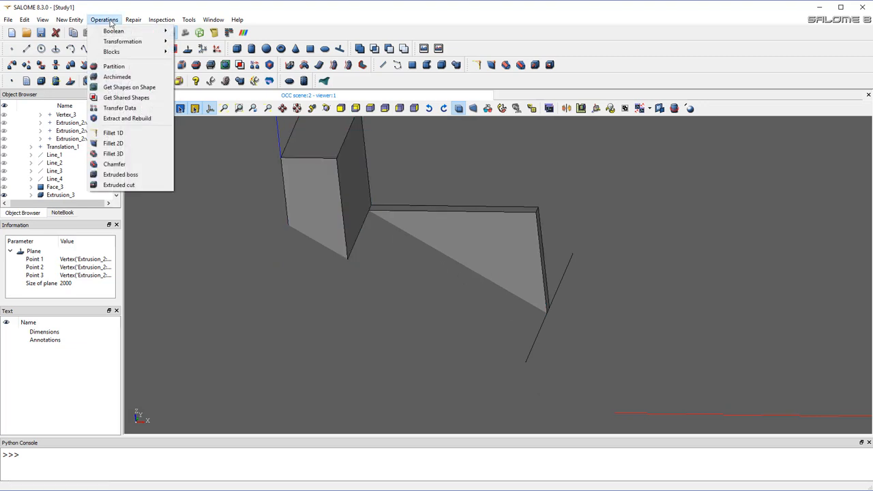
{"action": "left_click", "coordinate": [120, 67]}
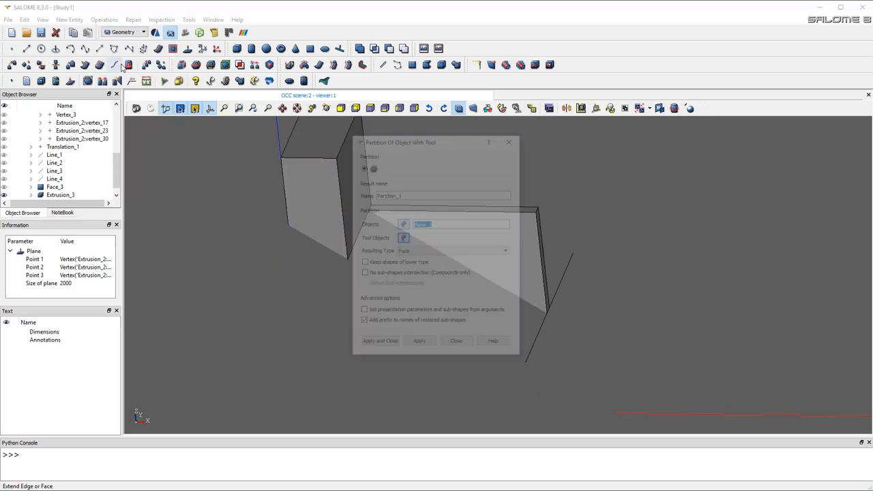
{"action": "left_click_drag", "start_coordinate": [402, 142], "coordinate": [663, 155]}
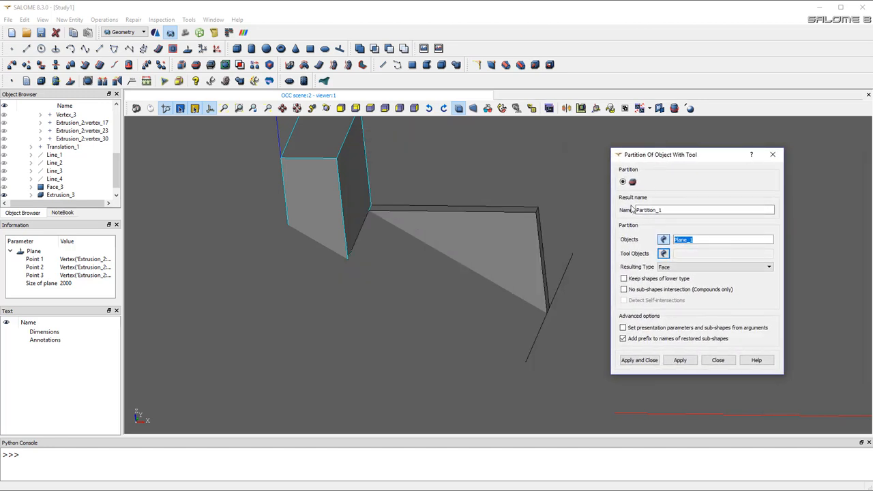
{"action": "left_click", "coordinate": [519, 257]}
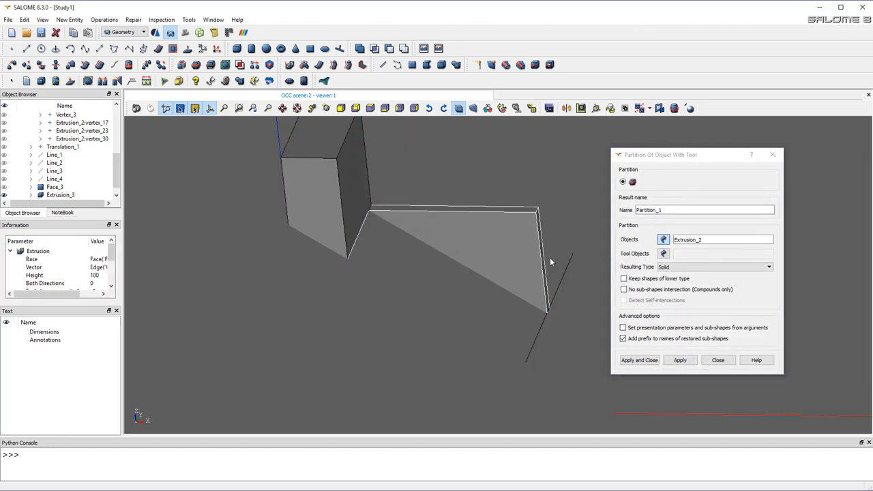
{"action": "left_click", "coordinate": [663, 253]}
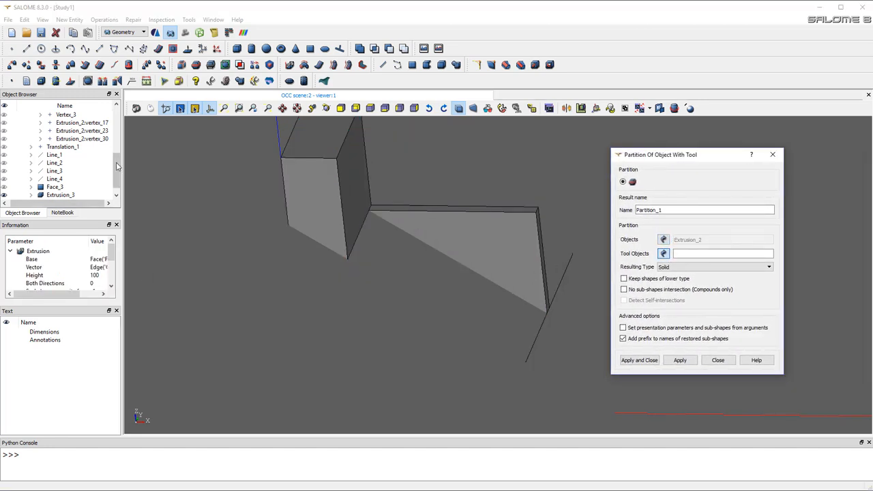
{"action": "scroll", "coordinate": [99, 186], "scroll_direction": "down", "scroll_amount": 1}
{"action": "left_click", "coordinate": [58, 195]}
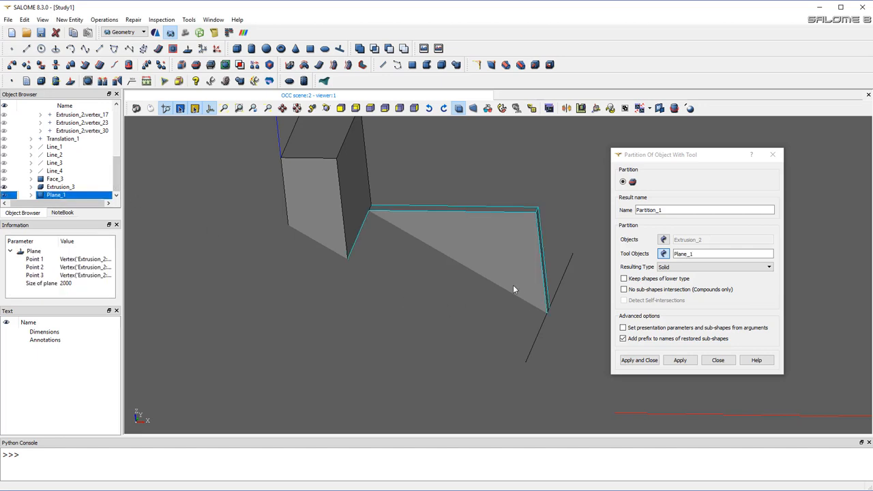
{"action": "left_click", "coordinate": [626, 279]}
{"action": "left_click", "coordinate": [624, 279]}
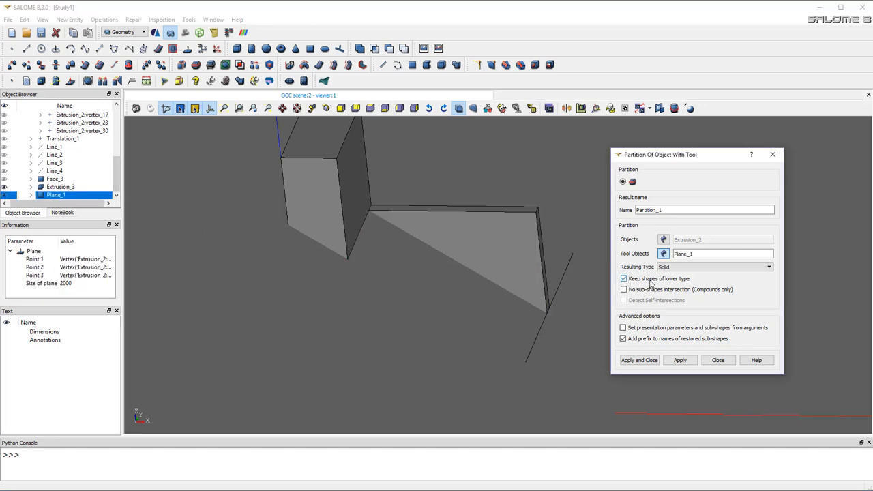
{"action": "left_click", "coordinate": [635, 361]}
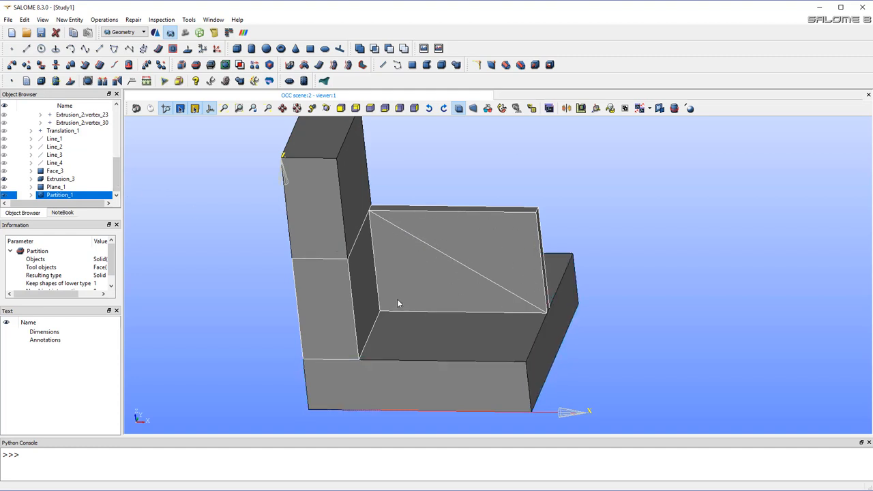
Explode Partition_1 into sub-shapes of type Solid
{"action": "left_click", "coordinate": [69, 19]}
{"action": "left_click", "coordinate": [103, 112]}
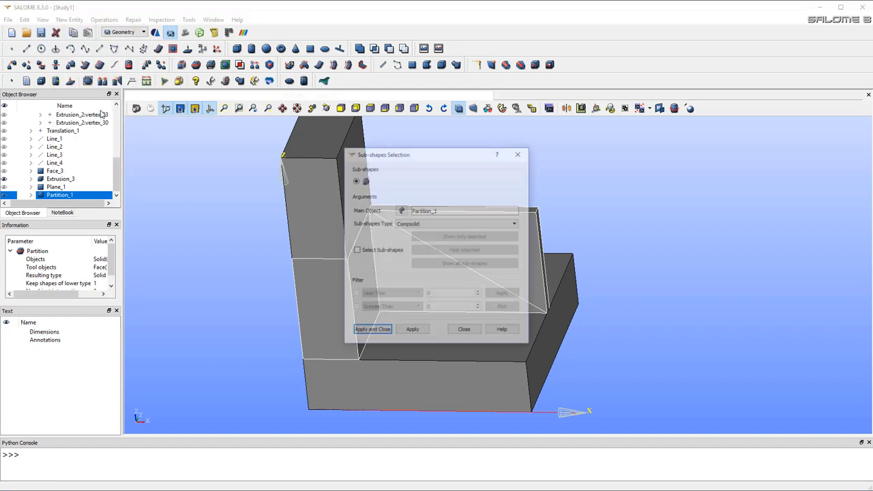
{"action": "left_click", "coordinate": [406, 227]}
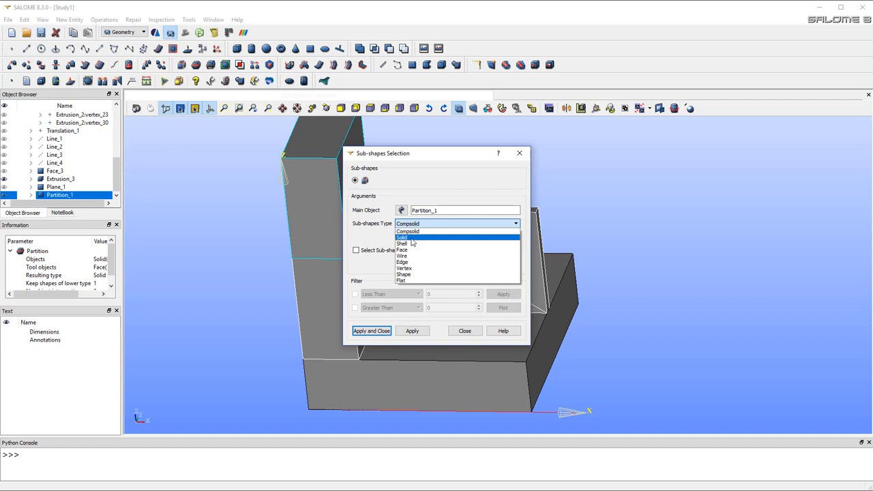
{"action": "left_click", "coordinate": [409, 242]}
{"action": "left_click", "coordinate": [370, 331]}
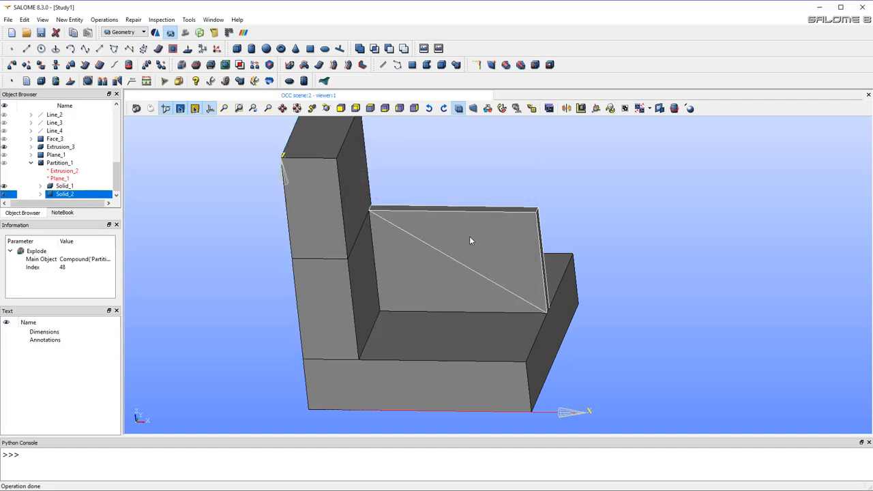
Hide Solid_2, the piece of the thin wall above the diagonal cut
{"action": "left_click", "coordinate": [6, 195]}
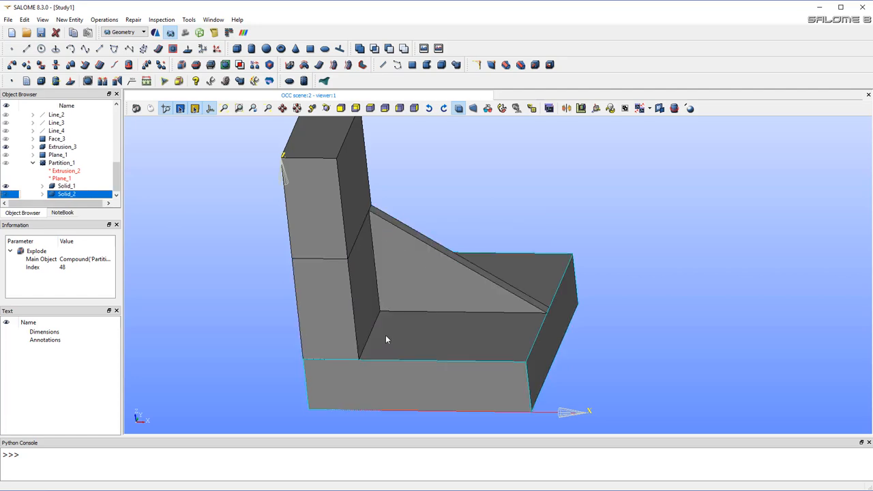
{"action": "right_click_drag", "start_coordinate": [623, 308], "coordinate": [424, 270], "text": "ctrl"}
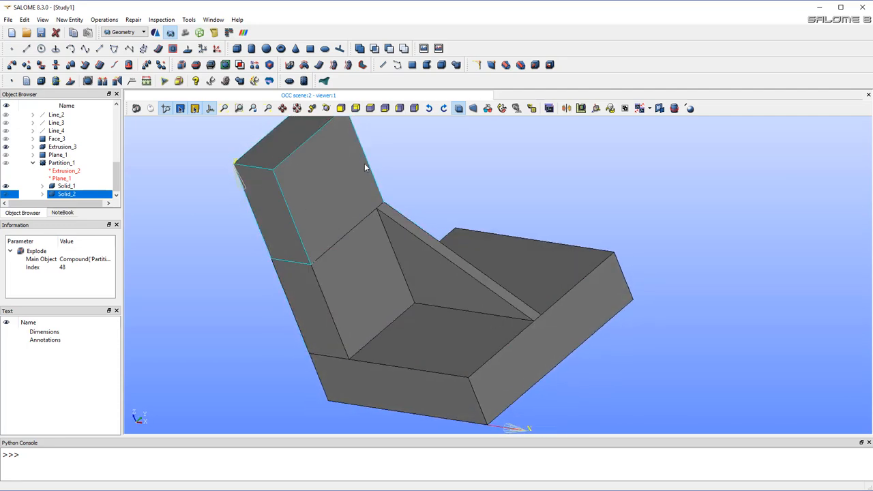
{"action": "scroll", "coordinate": [265, 154], "scroll_direction": "up", "scroll_amount": 4}
{"action": "scroll", "coordinate": [265, 154], "scroll_direction": "down", "scroll_amount": 6}
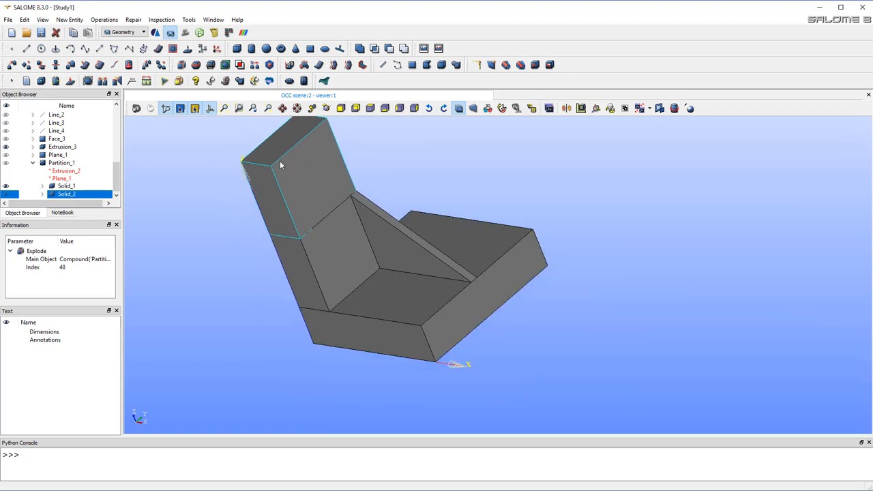
Construct an arc on Extrusion_3's inner face by center, start and end points: lower near corner, upper near corner, lower far corner
{"action": "middle_click_drag", "start_coordinate": [315, 185], "coordinate": [340, 248], "text": "ctrl"}
{"action": "right_click_drag", "start_coordinate": [340, 248], "coordinate": [322, 245]}
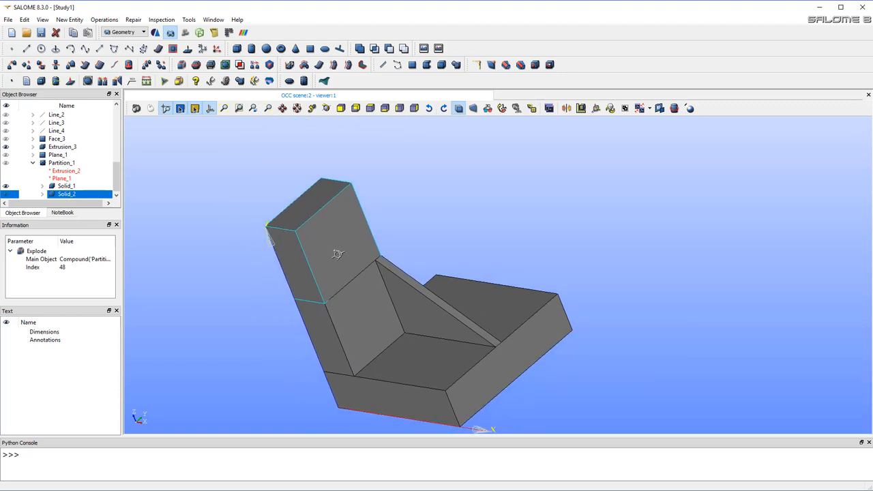
{"action": "scroll", "coordinate": [314, 243], "scroll_direction": "down", "scroll_amount": 2}
{"action": "scroll", "coordinate": [313, 242], "scroll_direction": "up", "scroll_amount": 4}
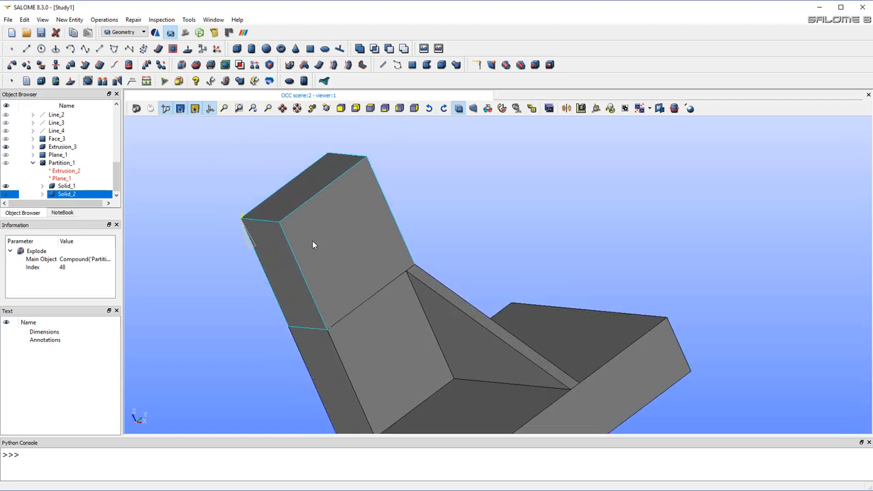
{"action": "scroll", "coordinate": [314, 244], "scroll_direction": "up", "scroll_amount": 2}
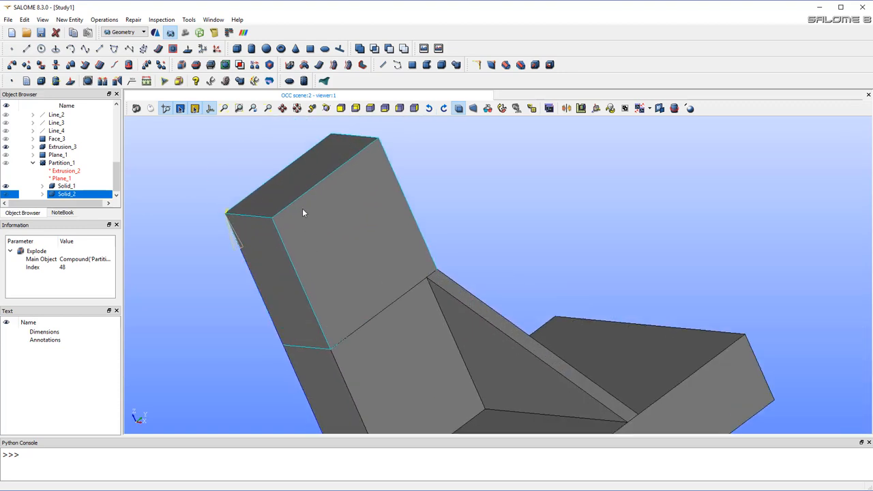
{"action": "left_click", "coordinate": [70, 20]}
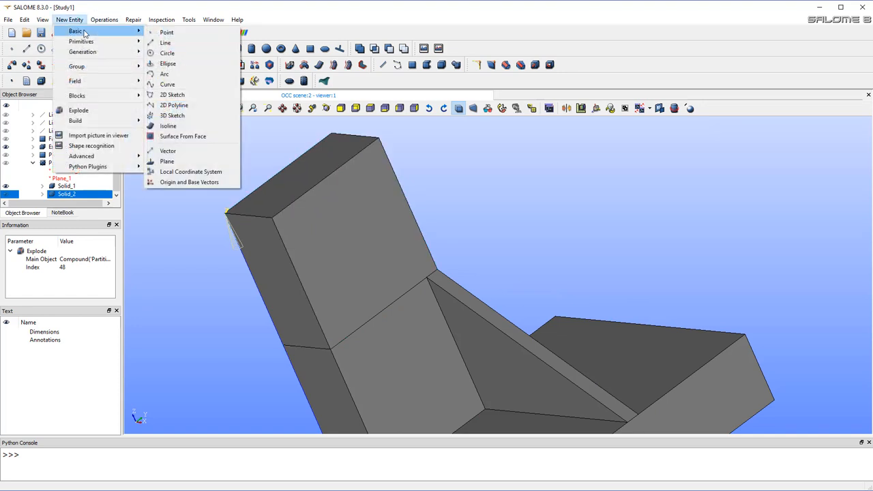
{"action": "left_click", "coordinate": [225, 74]}
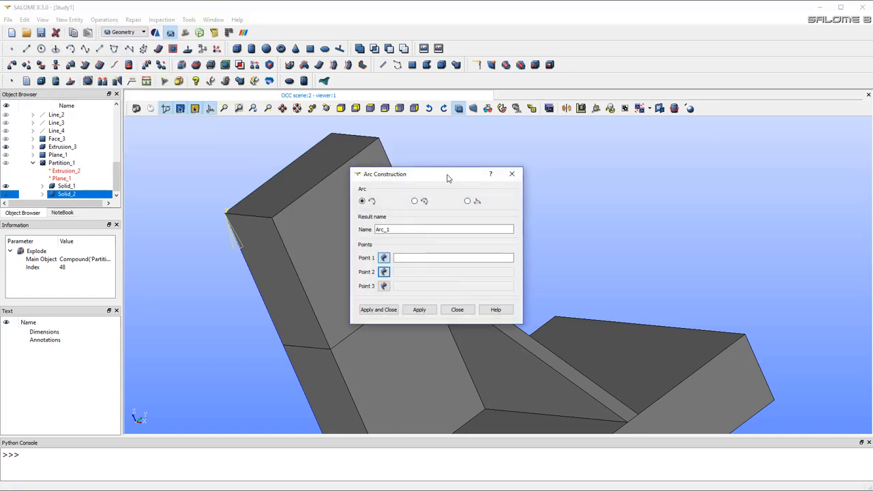
{"action": "left_click_drag", "start_coordinate": [448, 178], "coordinate": [603, 159]}
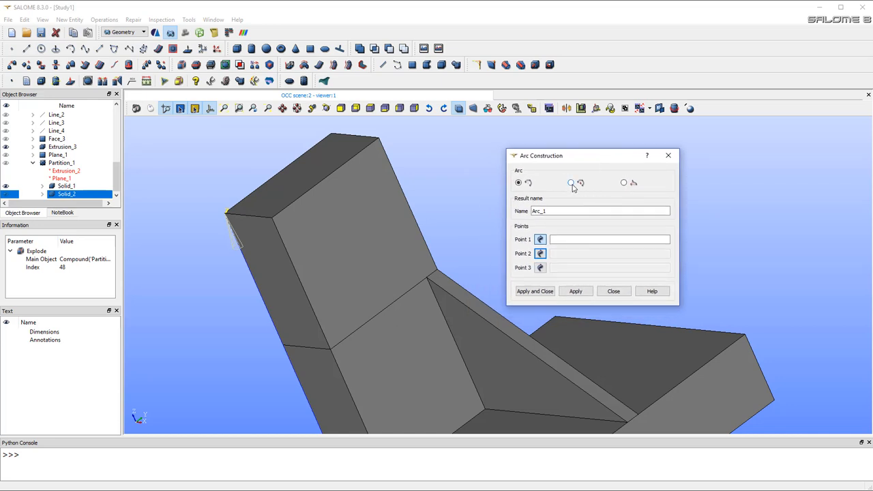
{"action": "left_click", "coordinate": [572, 183]}
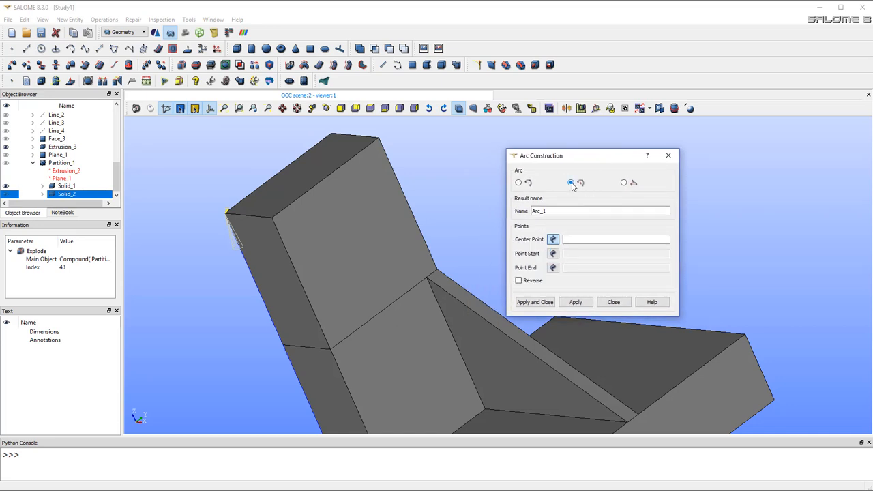
{"action": "left_click", "coordinate": [328, 348]}
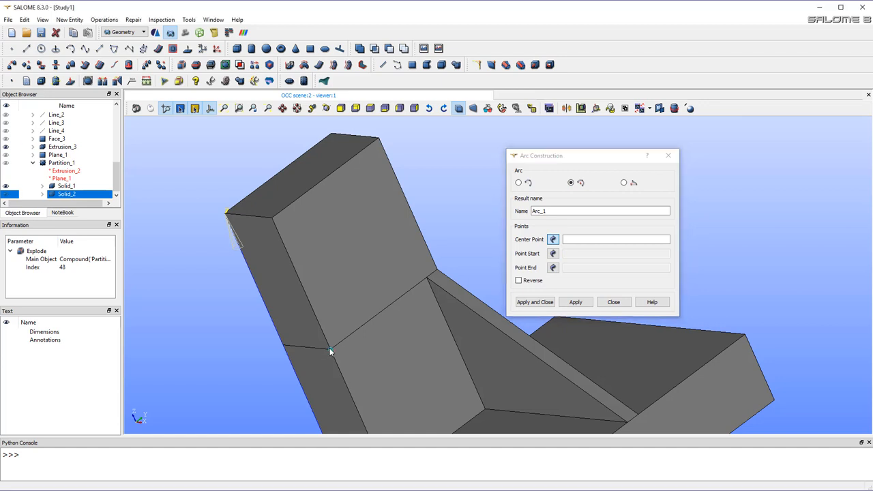
{"action": "left_click", "coordinate": [272, 219]}
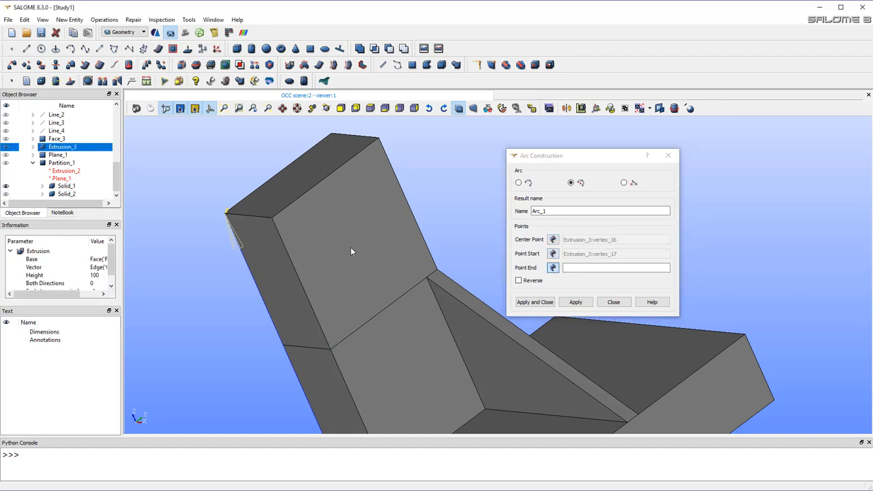
{"action": "left_click", "coordinate": [436, 269]}
{"action": "left_click", "coordinate": [535, 302]}
Extrude Arc_1 along the OX vector by 100 in the reverse direction, through the upper block
{"action": "left_click", "coordinate": [69, 19]}
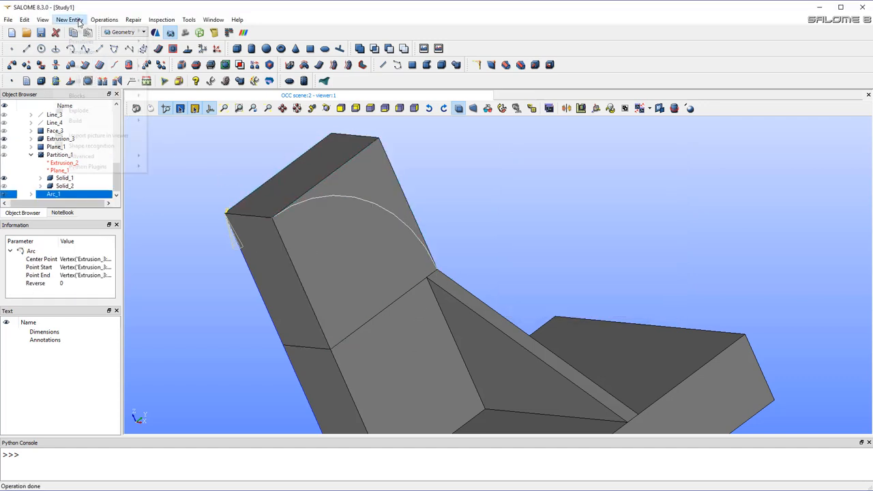
{"action": "mouse_move", "coordinate": [97, 20]}
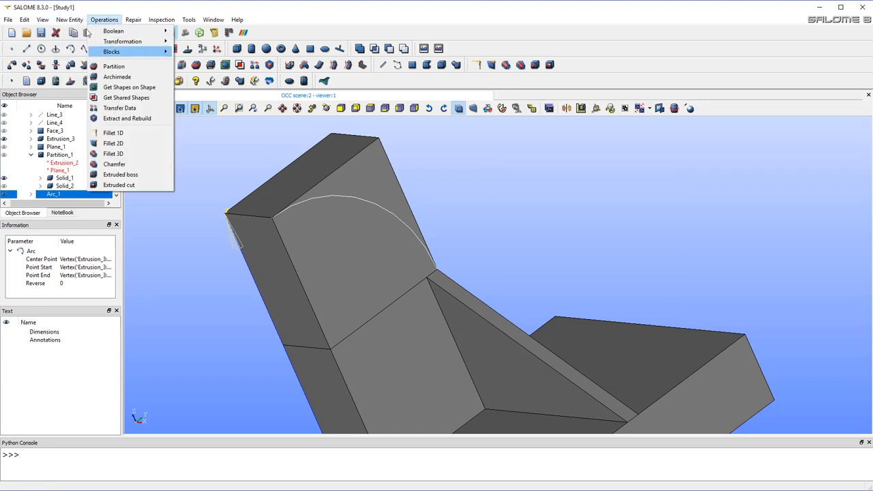
{"action": "mouse_move", "coordinate": [70, 19]}
{"action": "mouse_move", "coordinate": [82, 52]}
{"action": "left_click", "coordinate": [172, 52]}
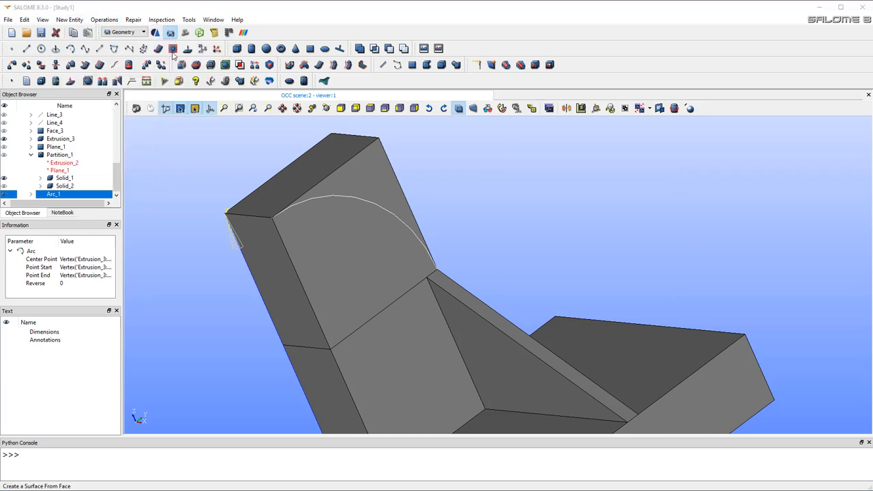
{"action": "left_click_drag", "start_coordinate": [437, 136], "coordinate": [557, 140]}
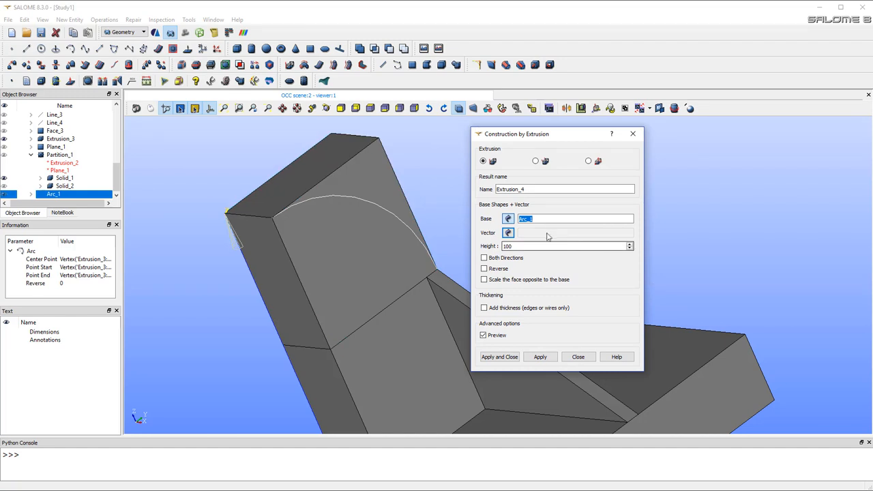
{"action": "left_click", "coordinate": [510, 233]}
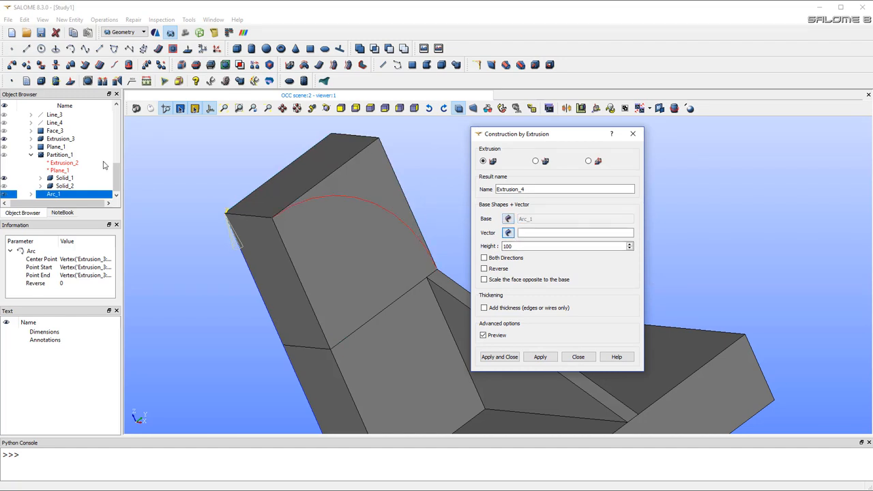
{"action": "left_click_drag", "start_coordinate": [116, 179], "coordinate": [115, 122]}
{"action": "left_click", "coordinate": [52, 124]}
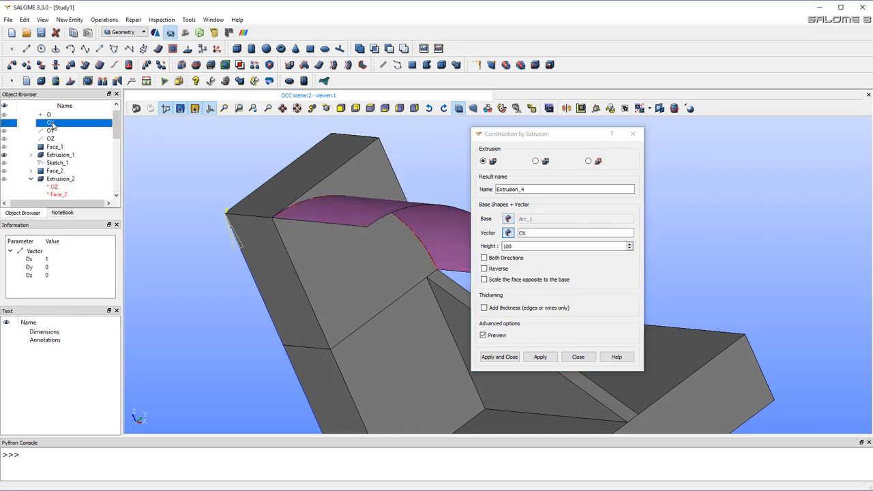
{"action": "left_click", "coordinate": [484, 269]}
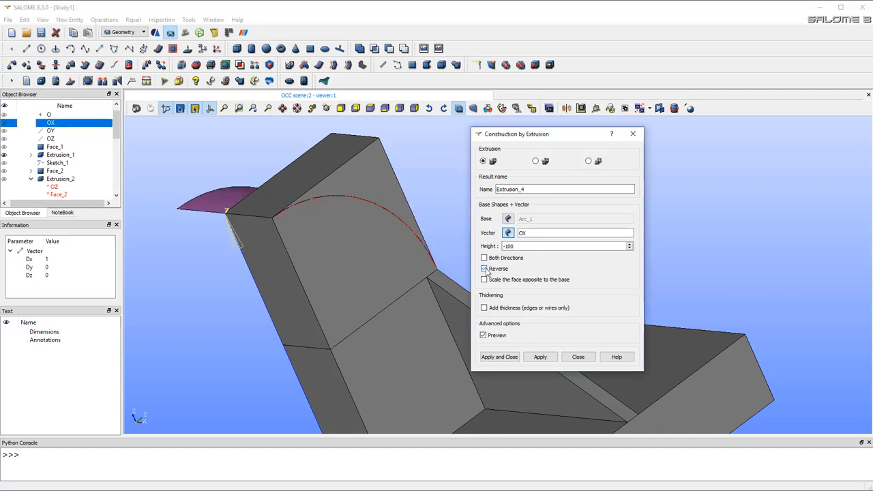
{"action": "left_click", "coordinate": [499, 356]}
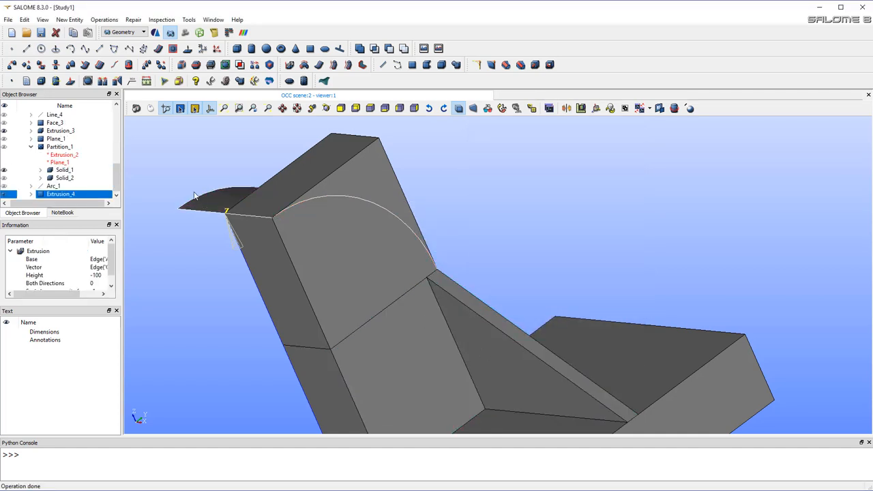
Partition Extrusion_3 with Extrusion_4 as the tool object, using resulting type Solid and keeping shapes of lower type
{"action": "left_click", "coordinate": [73, 20]}
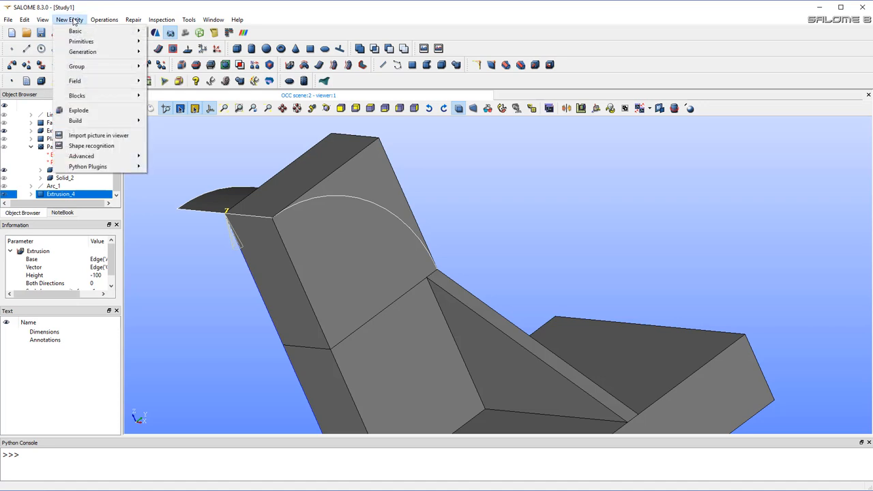
{"action": "left_click", "coordinate": [102, 64]}
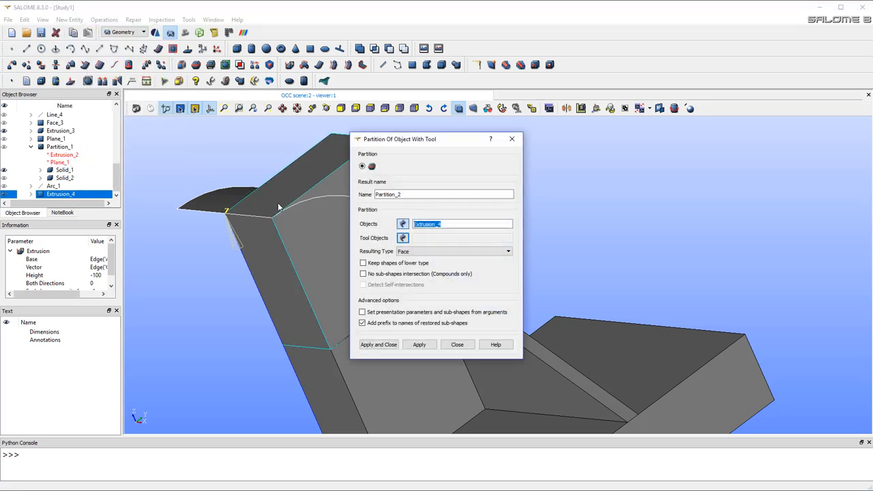
{"action": "left_click", "coordinate": [279, 206]}
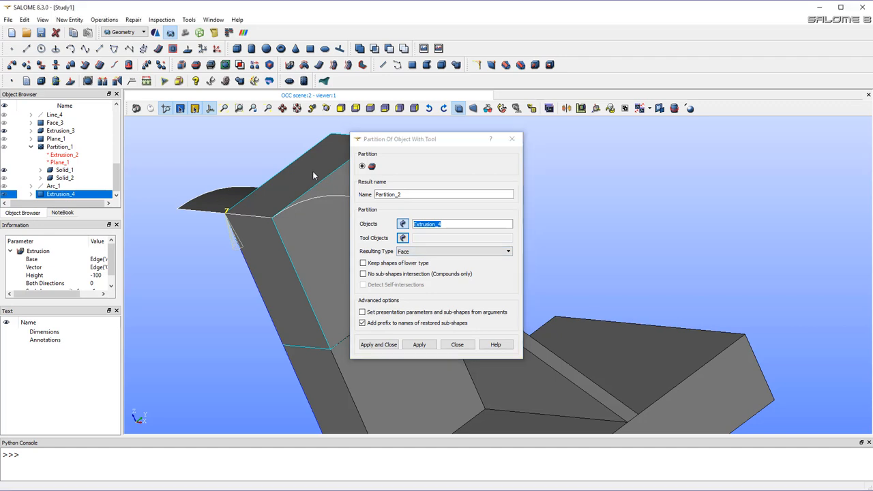
{"action": "left_click", "coordinate": [402, 237]}
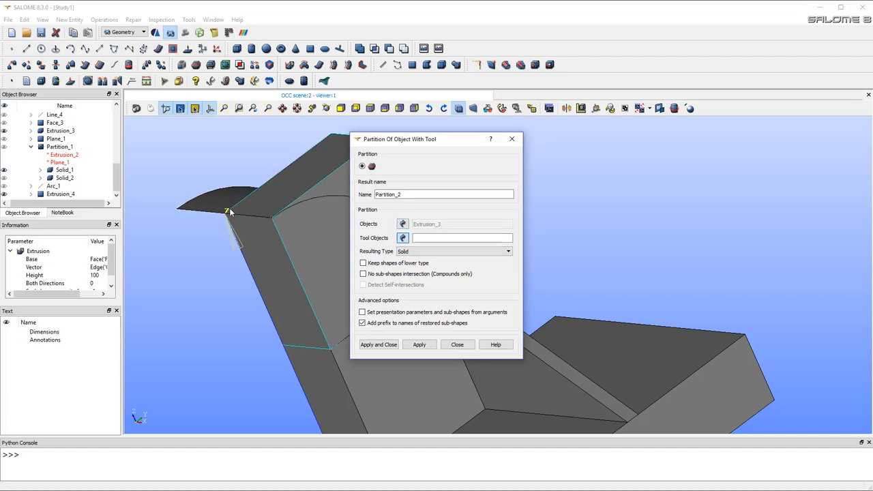
{"action": "left_click", "coordinate": [217, 210]}
{"action": "left_click", "coordinate": [363, 262]}
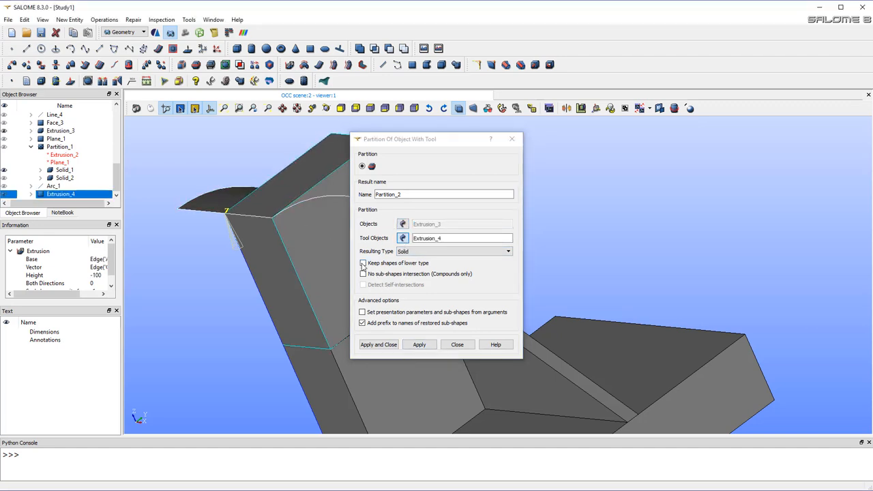
{"action": "left_click", "coordinate": [387, 344]}
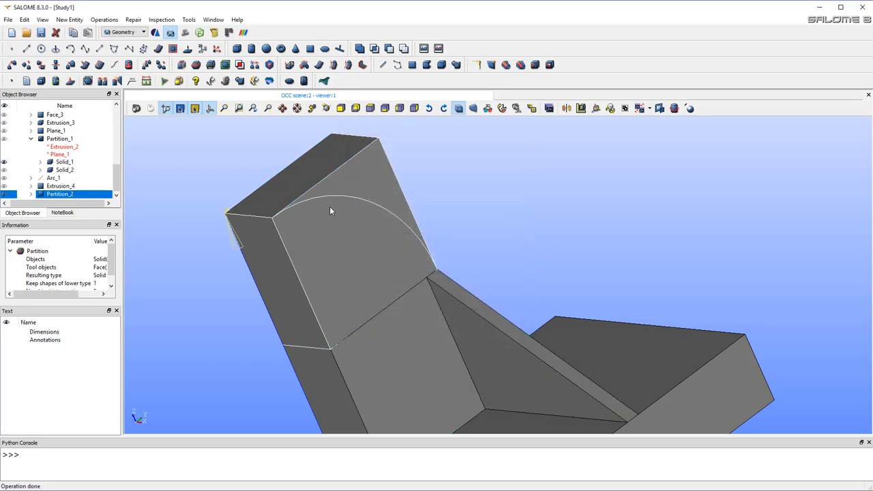
Explode Partition_2 into sub-shapes of type Solid
{"action": "left_click", "coordinate": [104, 19]}
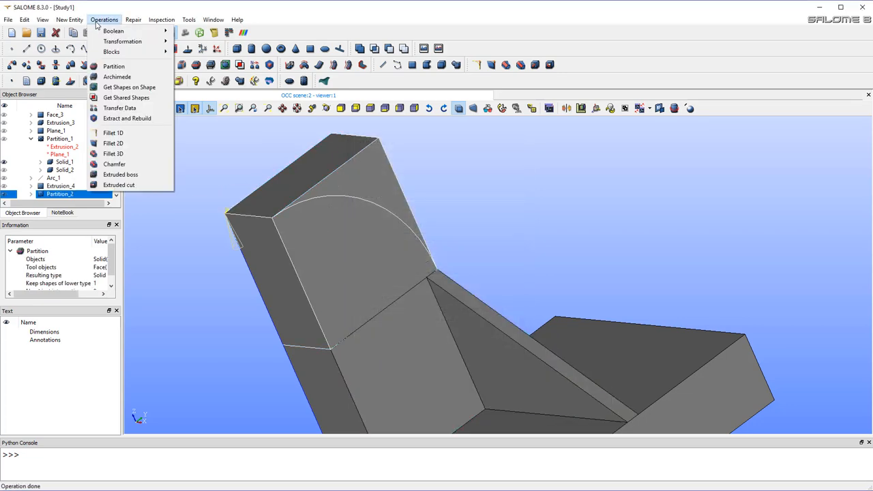
{"action": "mouse_move", "coordinate": [77, 21]}
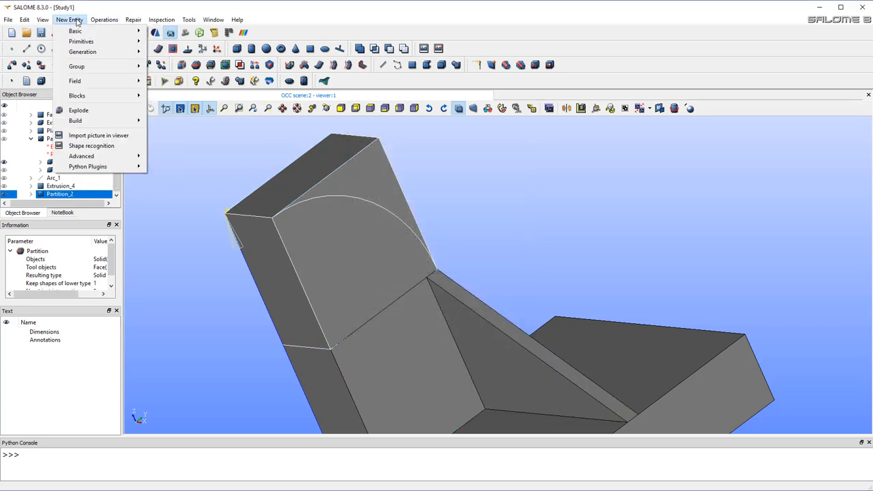
{"action": "left_click", "coordinate": [117, 110]}
{"action": "left_click", "coordinate": [424, 223]}
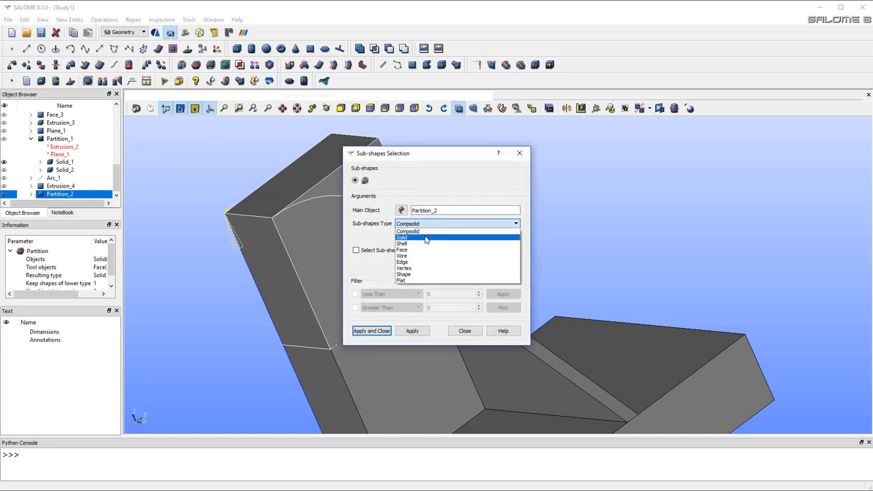
{"action": "left_click", "coordinate": [427, 240]}
{"action": "left_click", "coordinate": [372, 331]}
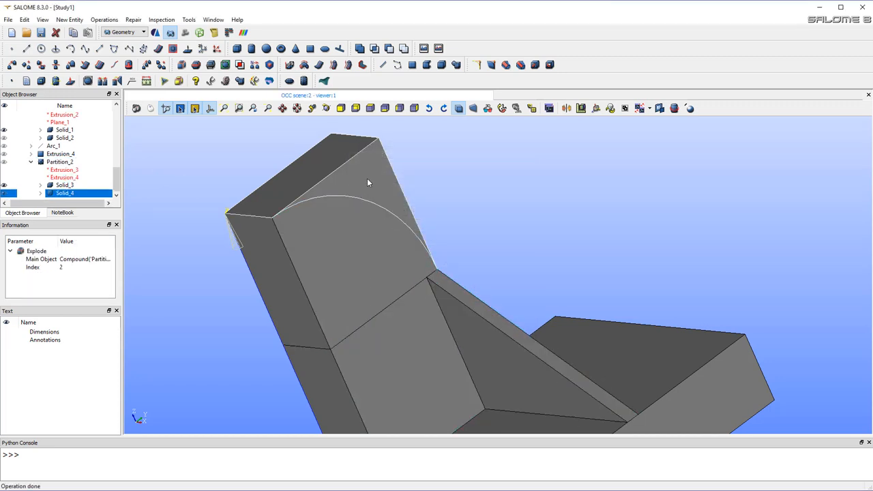
Hide Solid_4, the corner piece of the upper block outside the arc
{"action": "left_click", "coordinate": [6, 194]}
{"action": "scroll", "coordinate": [373, 301], "scroll_direction": "up", "scroll_amount": 5}
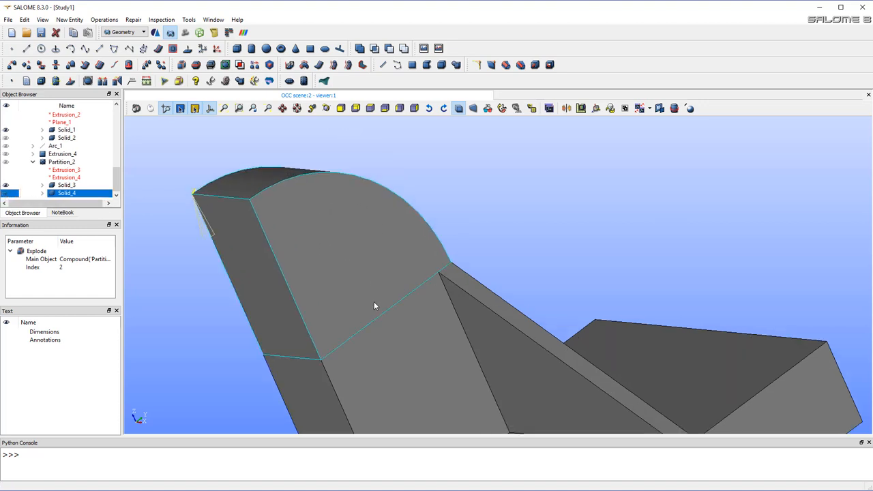
{"action": "scroll", "coordinate": [381, 240], "scroll_direction": "down", "scroll_amount": 8}
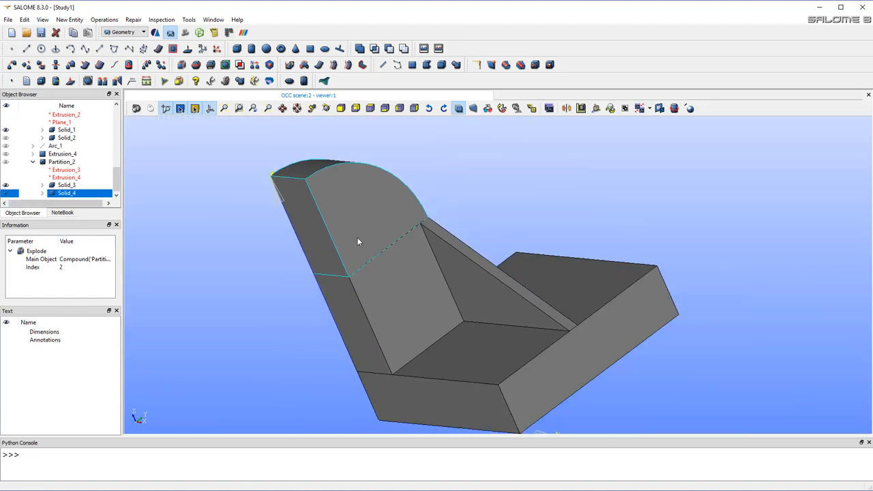
Create a circle of radius 50 centred on the upper block's front corner vertex below the arc, with OX as its normal vector
{"action": "scroll", "coordinate": [377, 266], "scroll_direction": "up", "scroll_amount": 4}
{"action": "scroll", "coordinate": [377, 264], "scroll_direction": "down", "scroll_amount": 1}
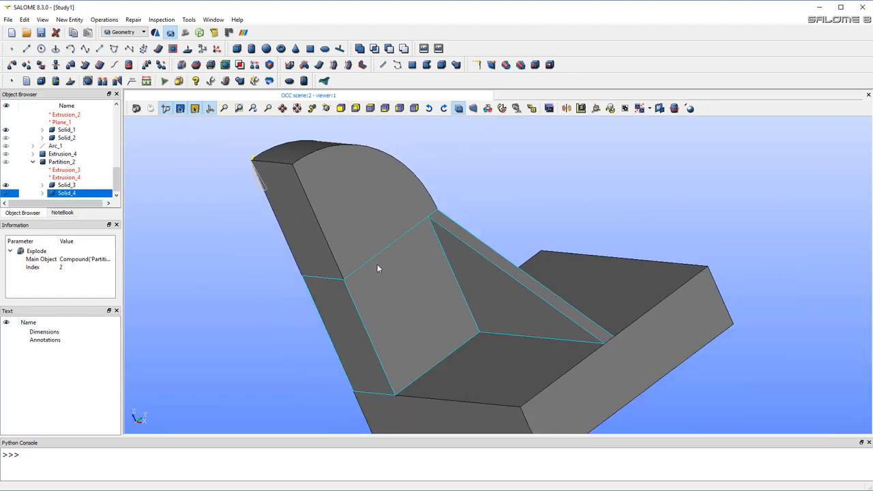
{"action": "scroll", "coordinate": [377, 265], "scroll_direction": "up", "scroll_amount": 1}
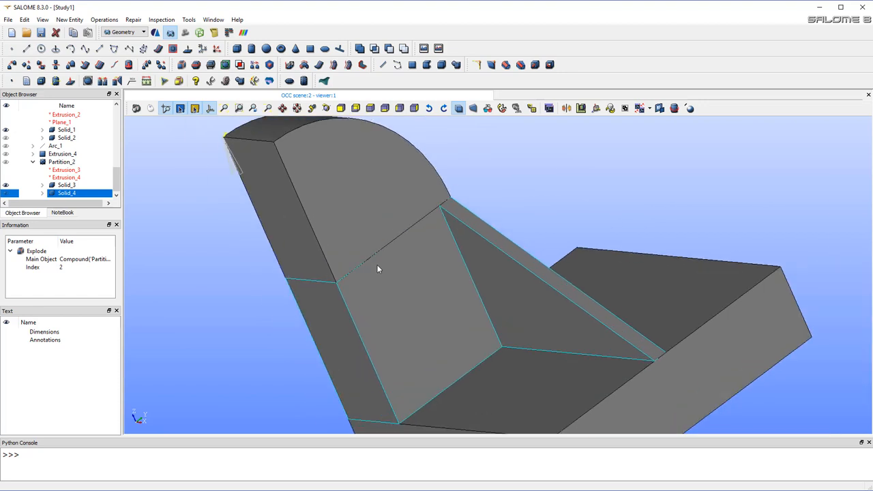
{"action": "left_click", "coordinate": [41, 48]}
{"action": "left_click_drag", "start_coordinate": [447, 185], "coordinate": [621, 182]}
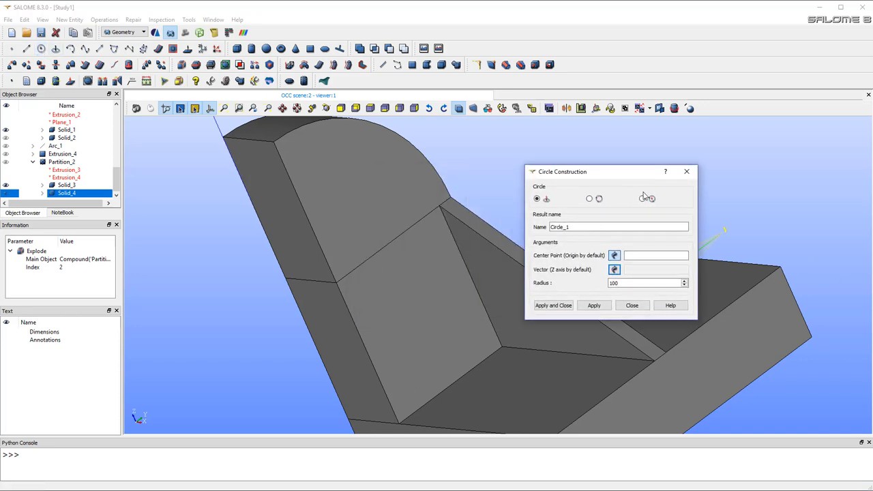
{"action": "left_click", "coordinate": [642, 199]}
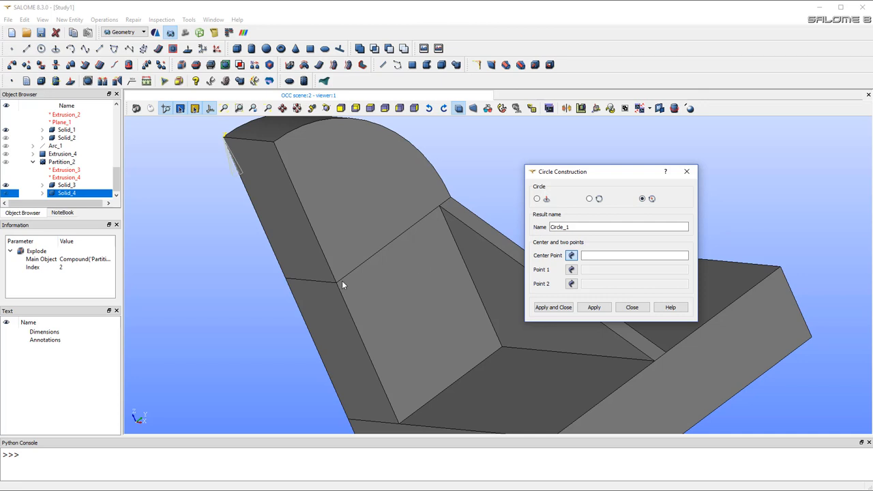
{"action": "left_click", "coordinate": [536, 199]}
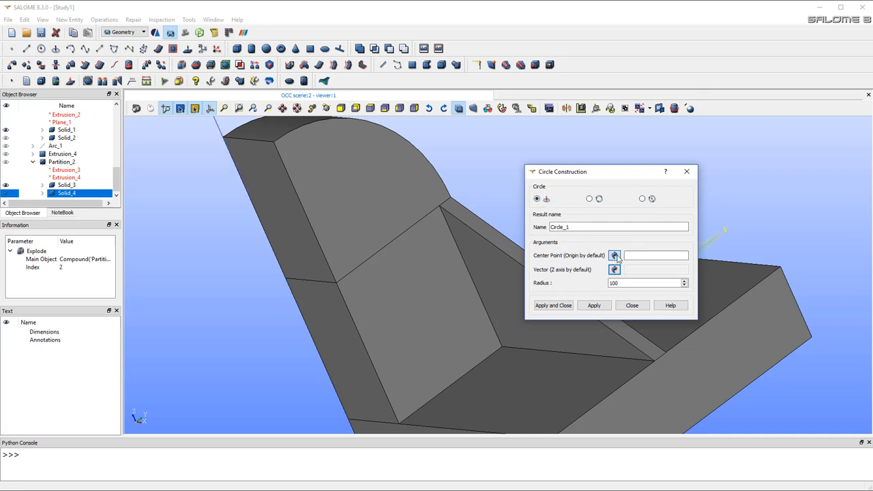
{"action": "left_click", "coordinate": [336, 283]}
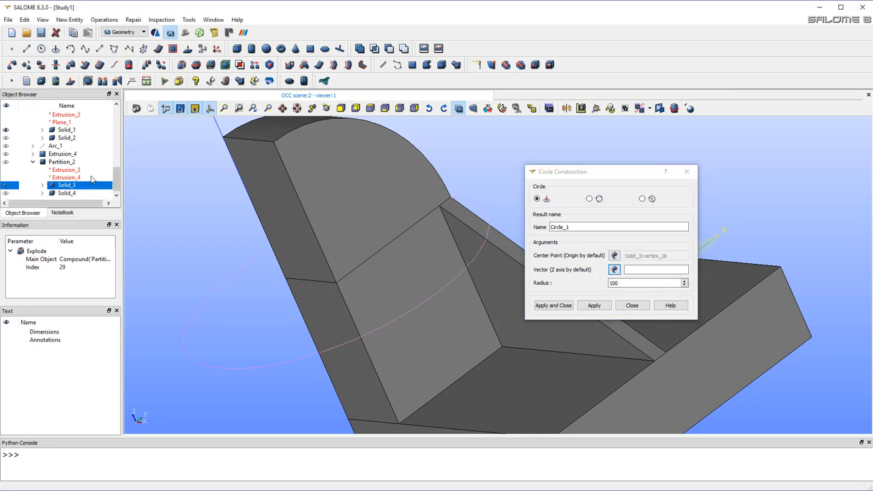
{"action": "left_click_drag", "start_coordinate": [115, 182], "coordinate": [116, 119]}
{"action": "left_click", "coordinate": [47, 133]}
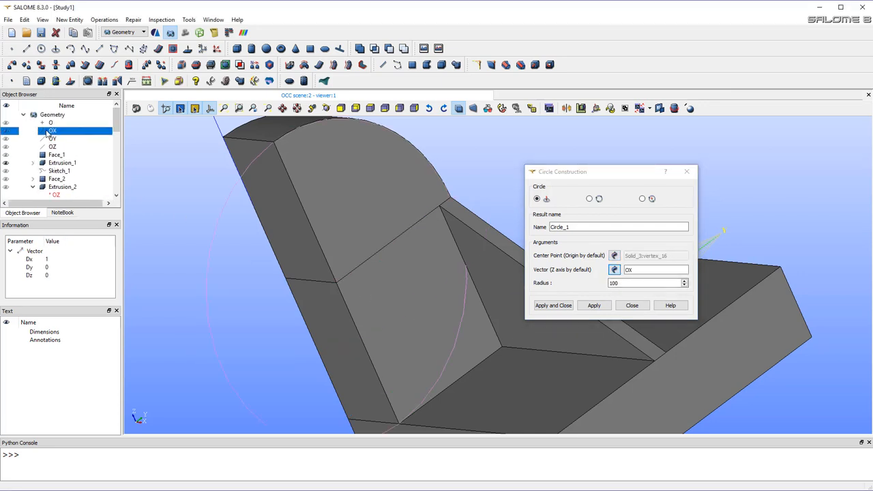
{"action": "double_click", "coordinate": [643, 282]}
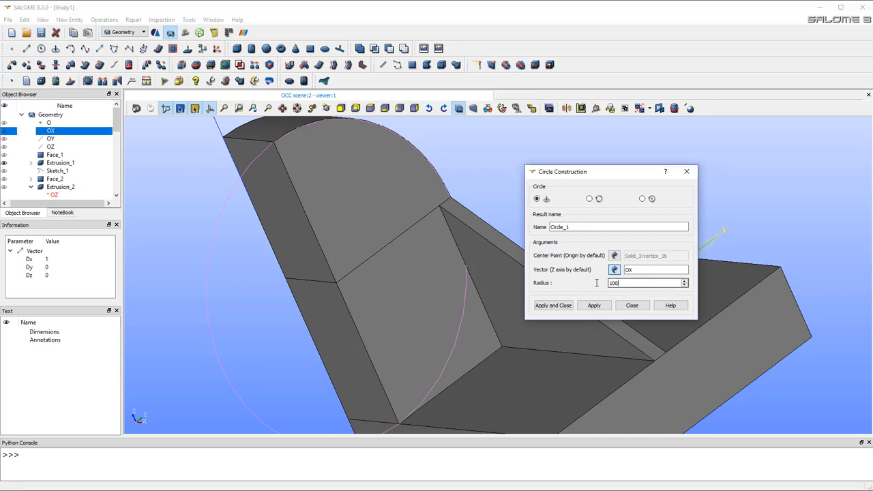
{"action": "type", "text": "5"}
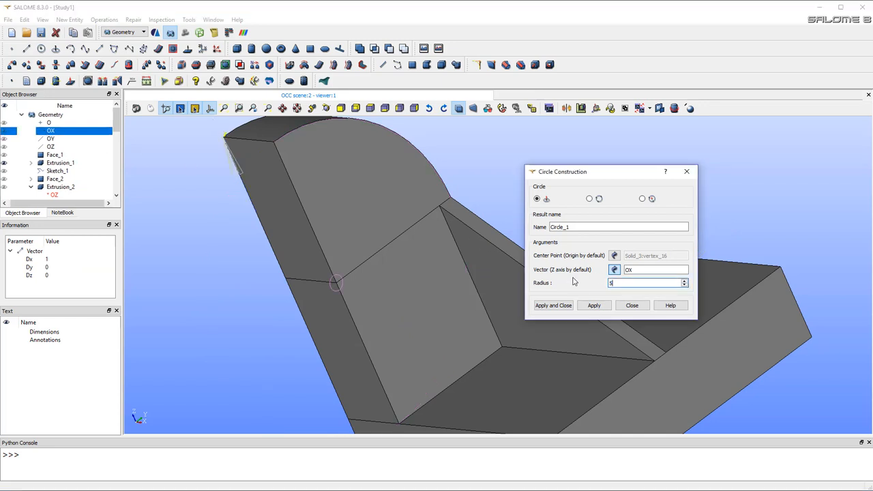
{"action": "type", "text": "0"}
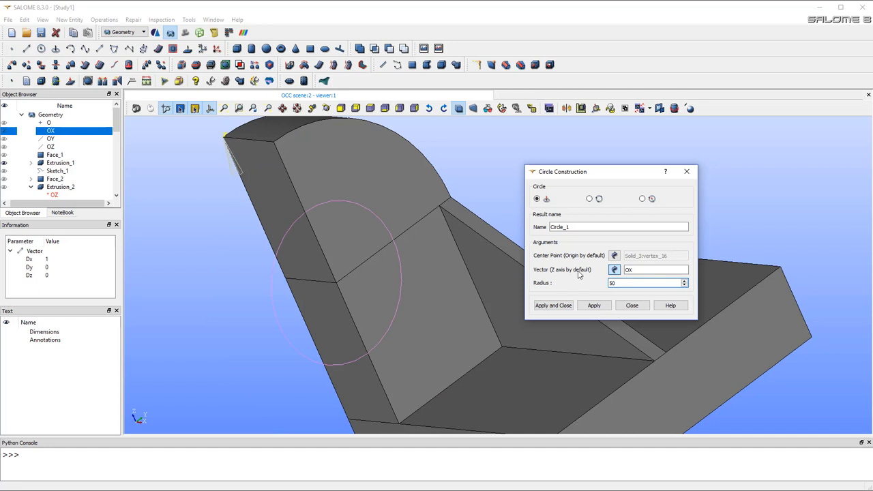
{"action": "left_click", "coordinate": [601, 305]}
Create a second circle of radius 40 on the same centre vertex with OX as its normal vector
{"action": "left_click", "coordinate": [614, 270]}
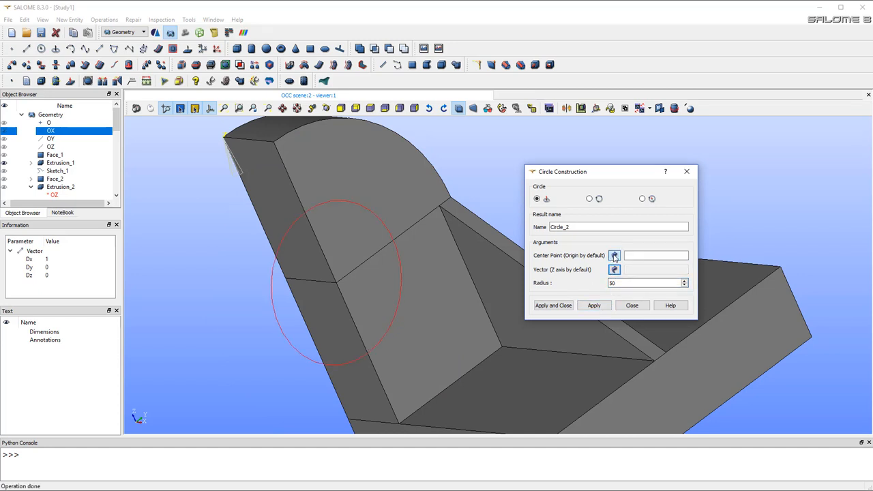
{"action": "left_click", "coordinate": [336, 282]}
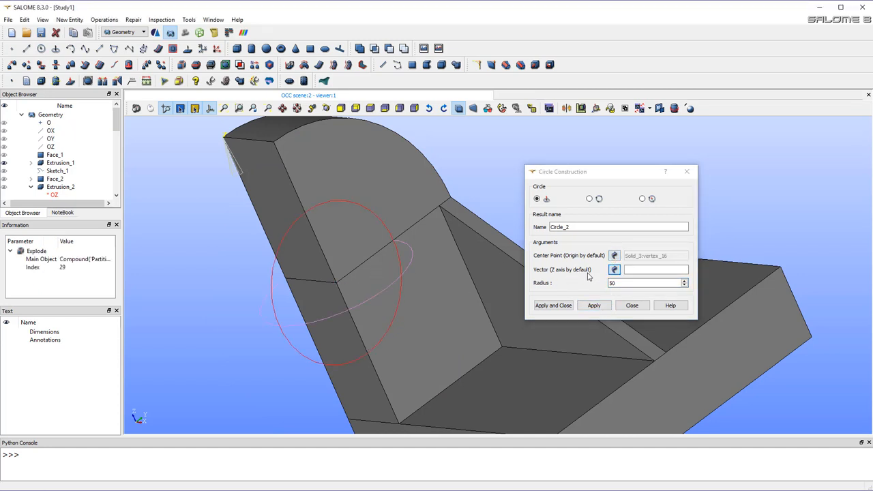
{"action": "left_click", "coordinate": [615, 270]}
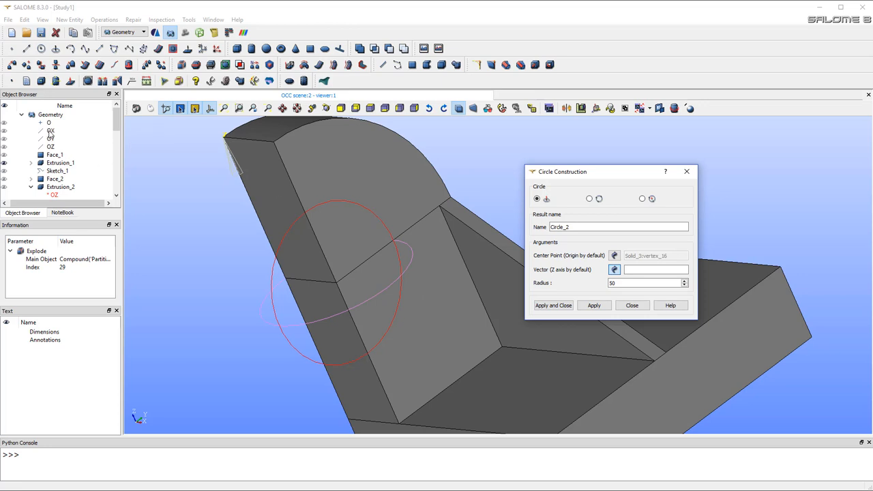
{"action": "left_click", "coordinate": [49, 132]}
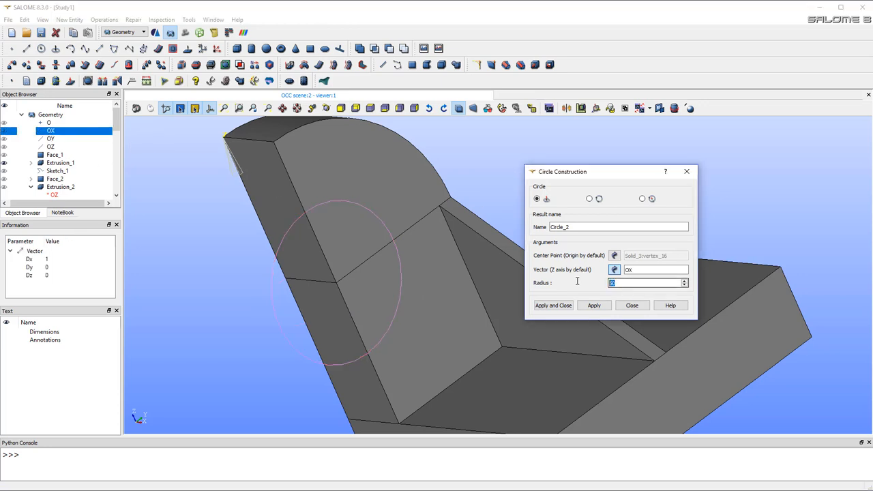
{"action": "type", "text": "40"}
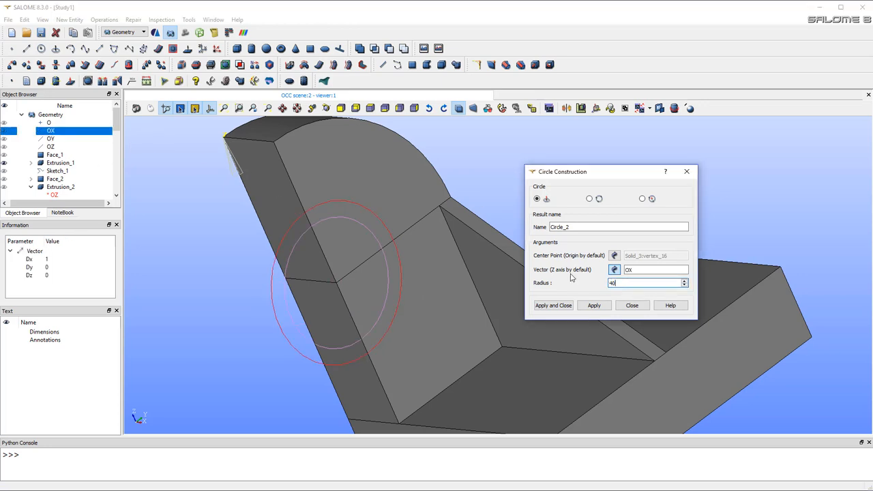
{"action": "left_click", "coordinate": [558, 305]}
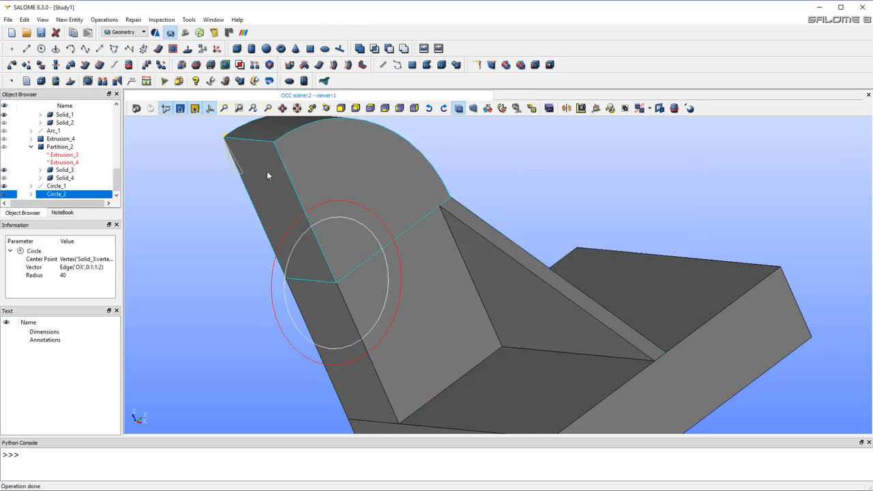
Build separate planar faces from Circle_2 and from Circle_1
{"action": "right_click_drag", "start_coordinate": [248, 212], "coordinate": [277, 233], "text": "ctrl"}
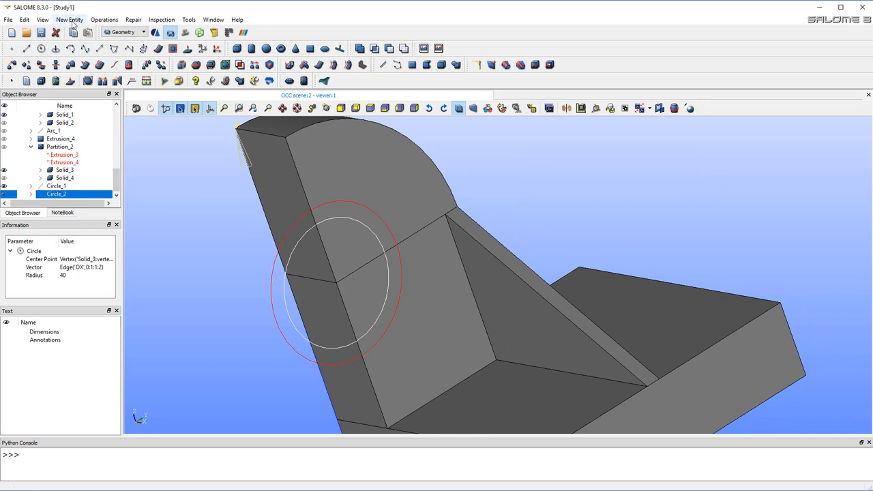
{"action": "left_click", "coordinate": [71, 20]}
{"action": "mouse_move", "coordinate": [100, 122]}
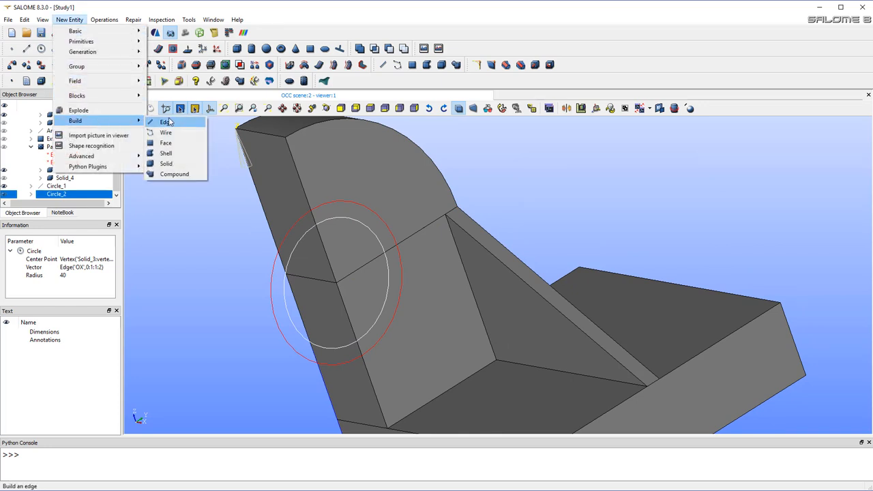
{"action": "left_click", "coordinate": [171, 144]}
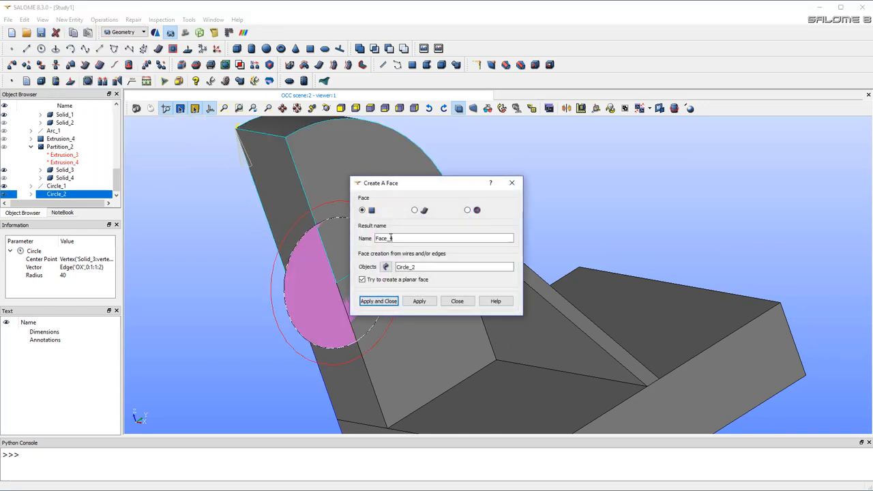
{"action": "left_click", "coordinate": [418, 302]}
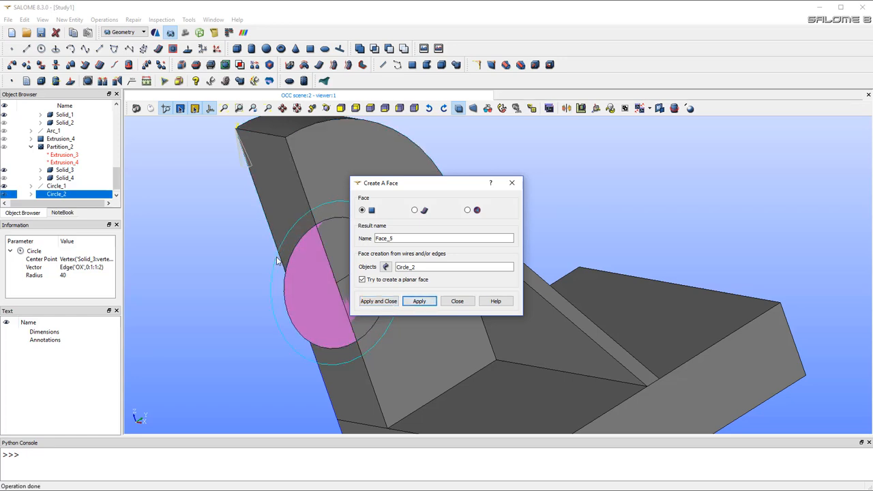
{"action": "left_click", "coordinate": [381, 301]}
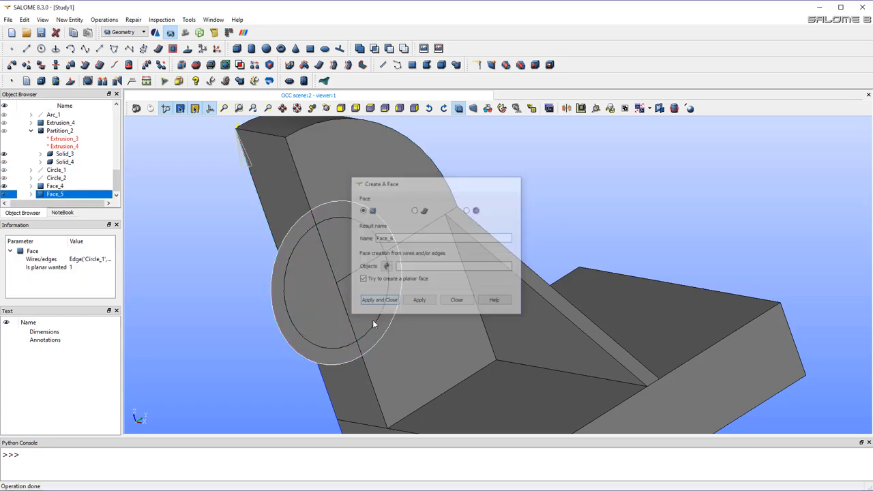
Extrude the smaller circular face, Face_4, along the OX vector by 100 in the reverse direction, through the block
{"action": "right_click_drag", "start_coordinate": [341, 290], "coordinate": [354, 327], "text": "ctrl"}
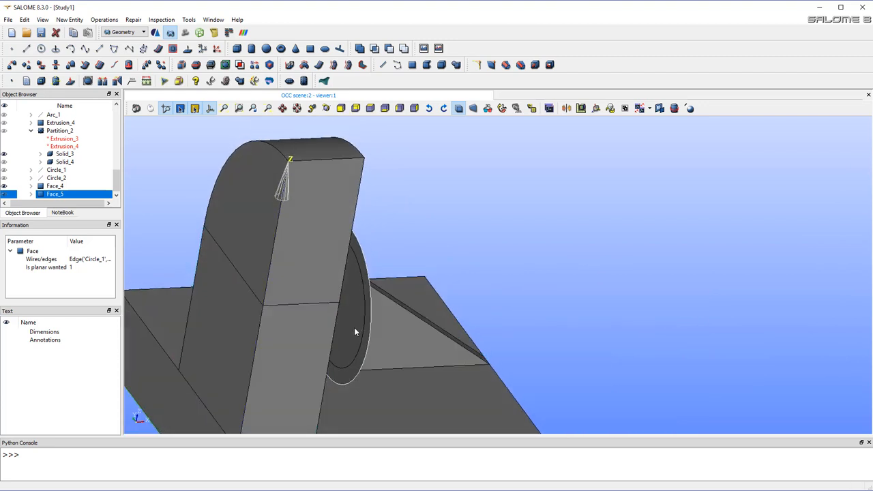
{"action": "left_click", "coordinate": [77, 20]}
{"action": "mouse_move", "coordinate": [83, 52]}
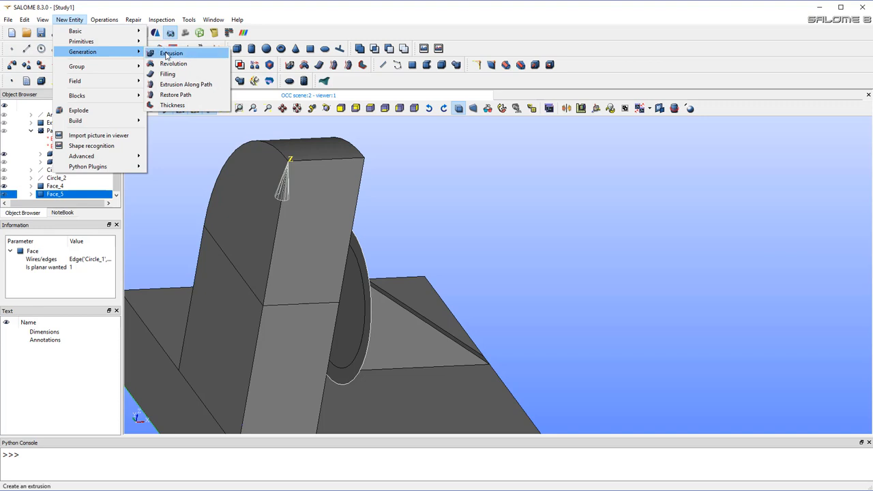
{"action": "left_click", "coordinate": [171, 51]}
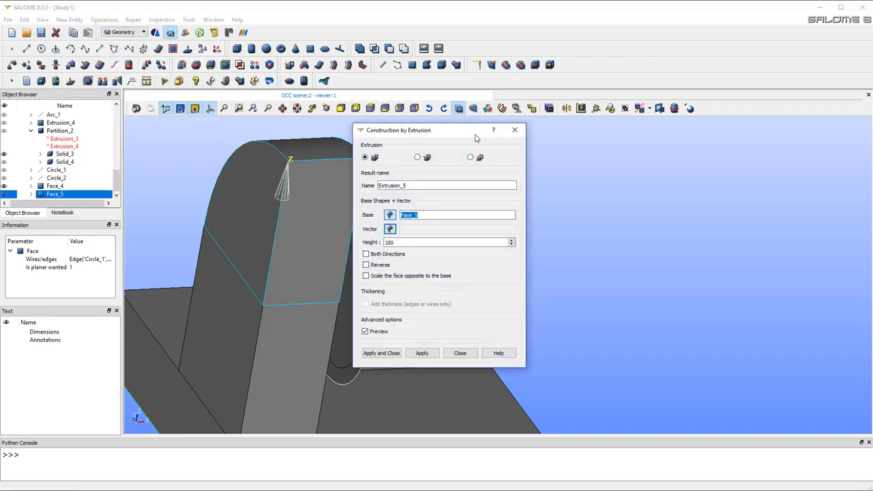
{"action": "left_click_drag", "start_coordinate": [474, 131], "coordinate": [600, 140]}
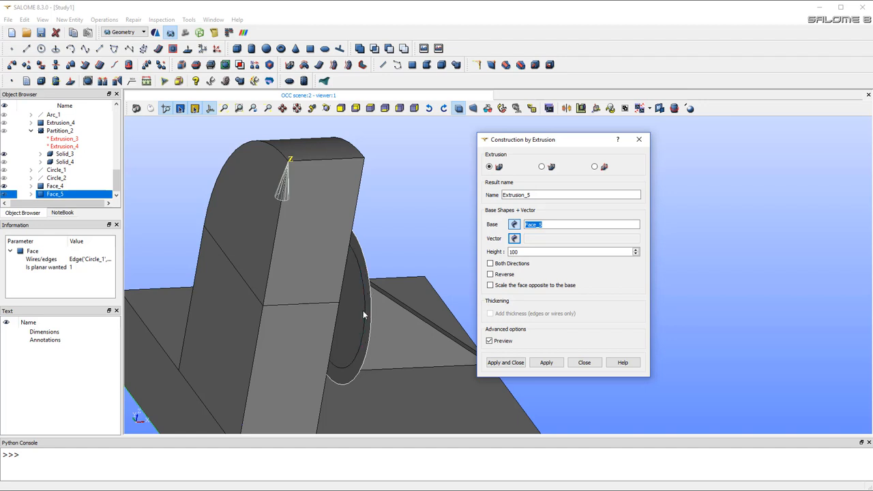
{"action": "left_click", "coordinate": [56, 186]}
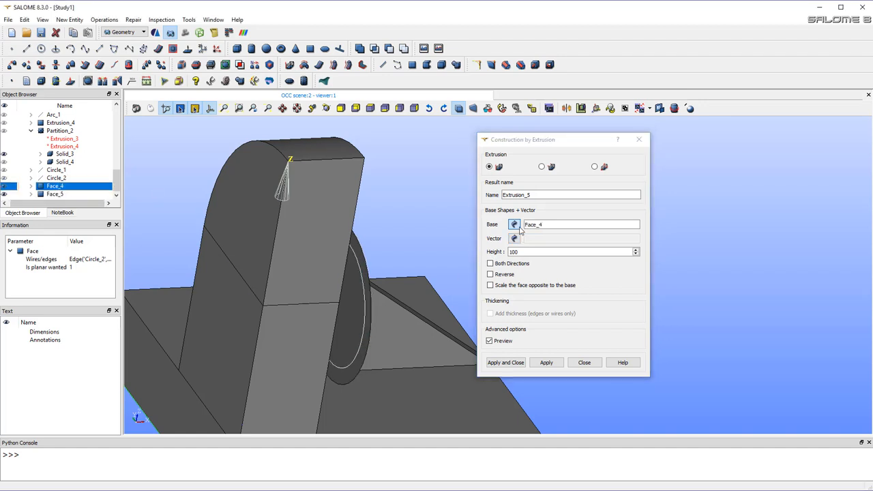
{"action": "left_click", "coordinate": [514, 238]}
{"action": "left_click_drag", "start_coordinate": [118, 175], "coordinate": [116, 111]}
{"action": "left_click", "coordinate": [51, 131]}
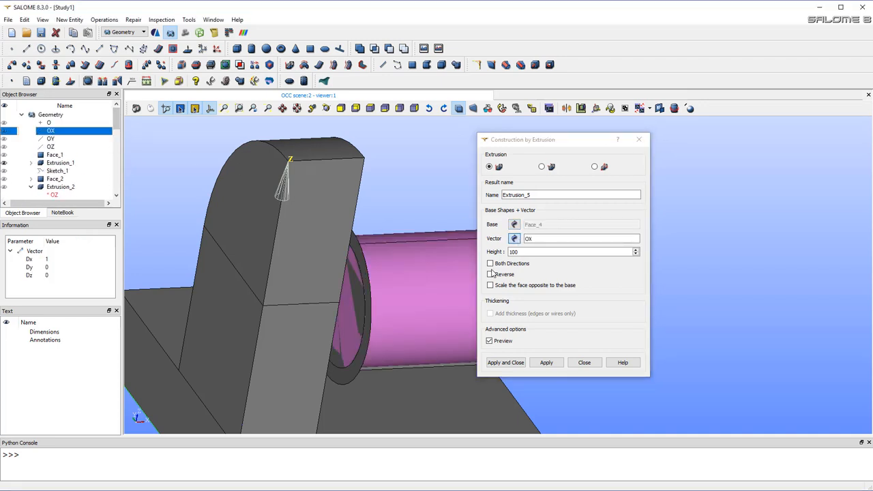
{"action": "left_click", "coordinate": [490, 274]}
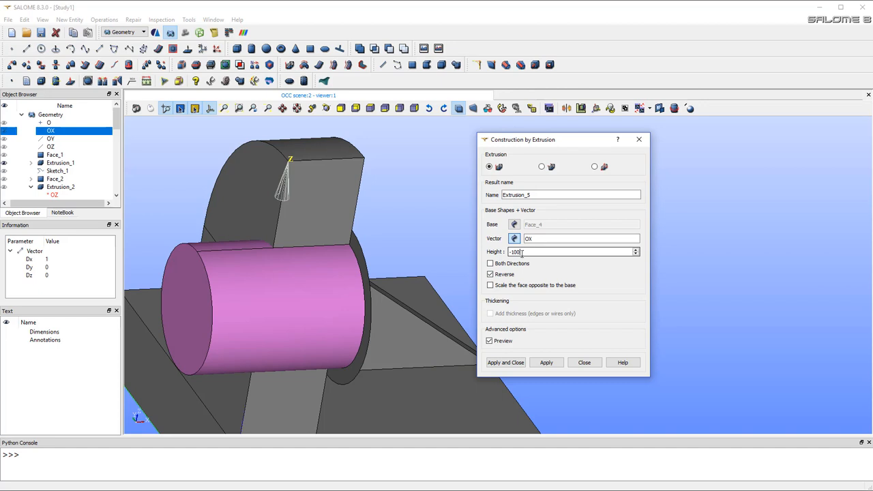
{"action": "left_click", "coordinate": [521, 253]}
{"action": "left_click", "coordinate": [551, 364]}
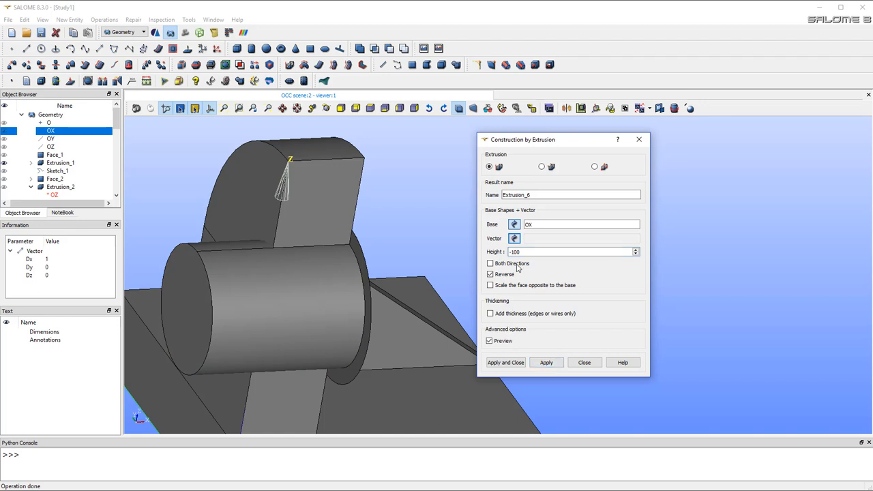
Extrude the larger circular face, Face_5, along the OX vector by 10 in the reverse direction
{"action": "left_click", "coordinate": [366, 272]}
{"action": "left_click", "coordinate": [516, 239]}
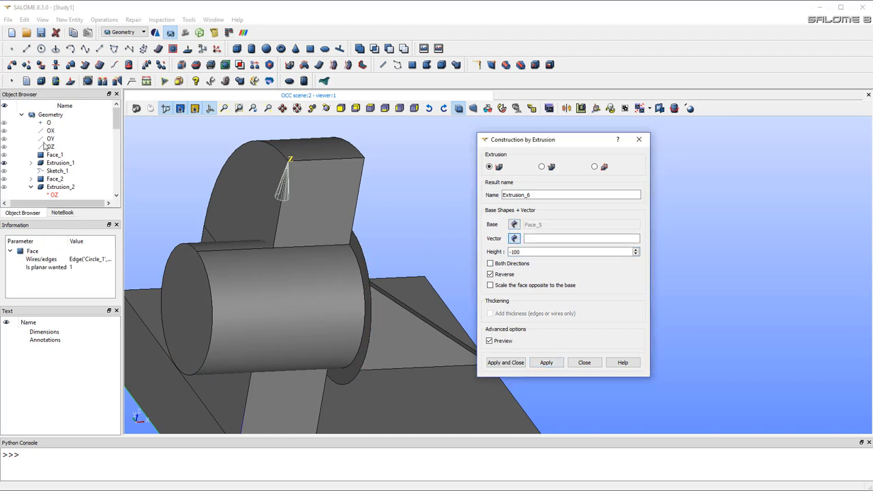
{"action": "left_click", "coordinate": [50, 131]}
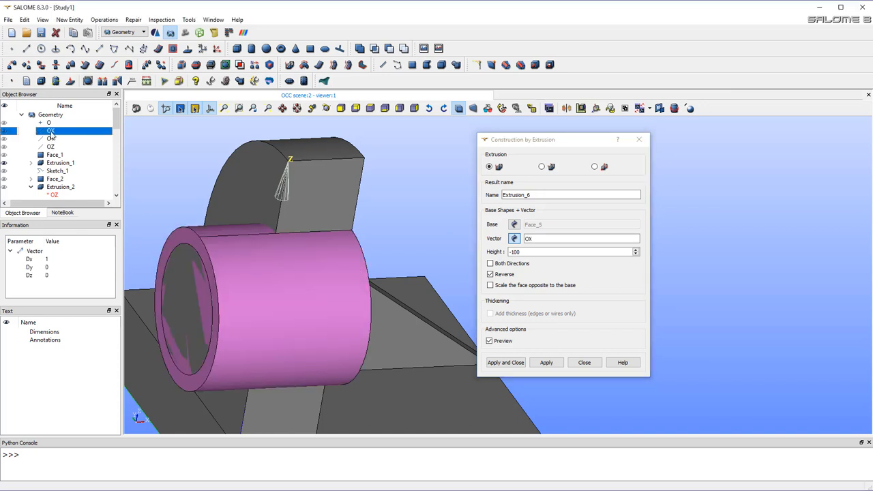
{"action": "left_click", "coordinate": [511, 251]}
{"action": "key", "text": "BackSpace"}
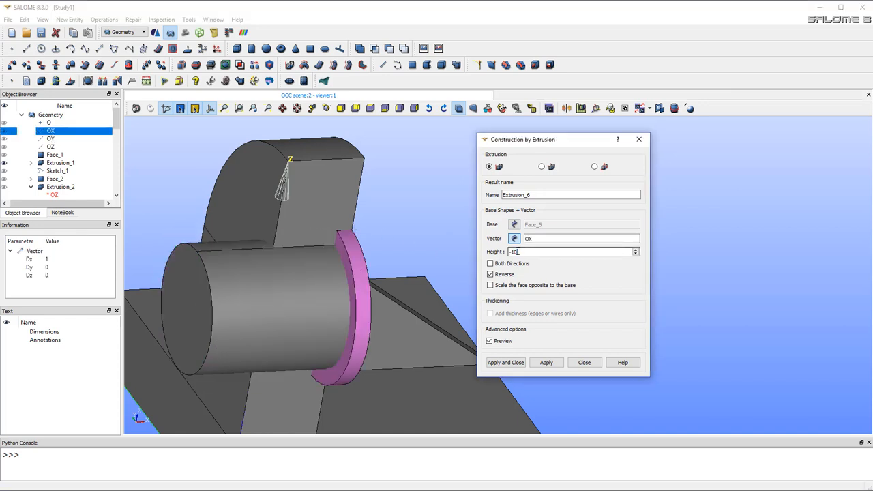
{"action": "left_click", "coordinate": [511, 364]}
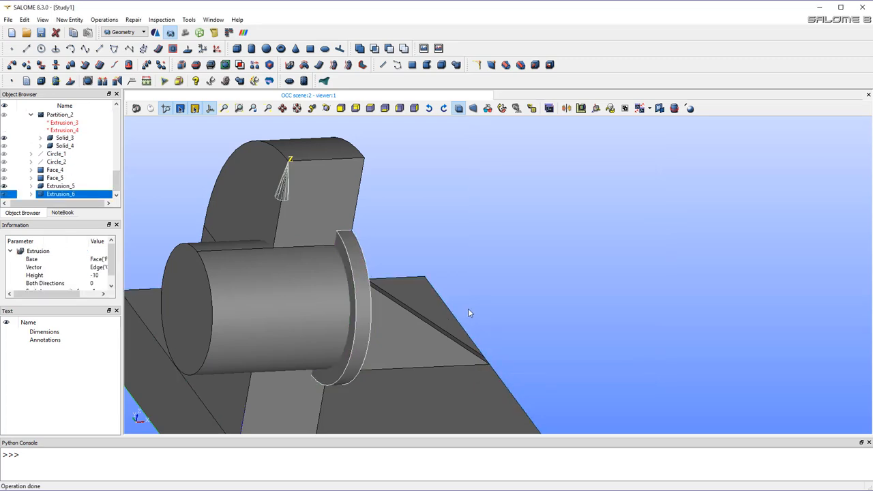
Fuse the two concentric cylinders, Extrusion_5 and Extrusion_6, into one solid with self-intersection detection and extra-edge removal on
{"action": "right_click_drag", "start_coordinate": [468, 310], "coordinate": [237, 295], "text": "ctrl"}
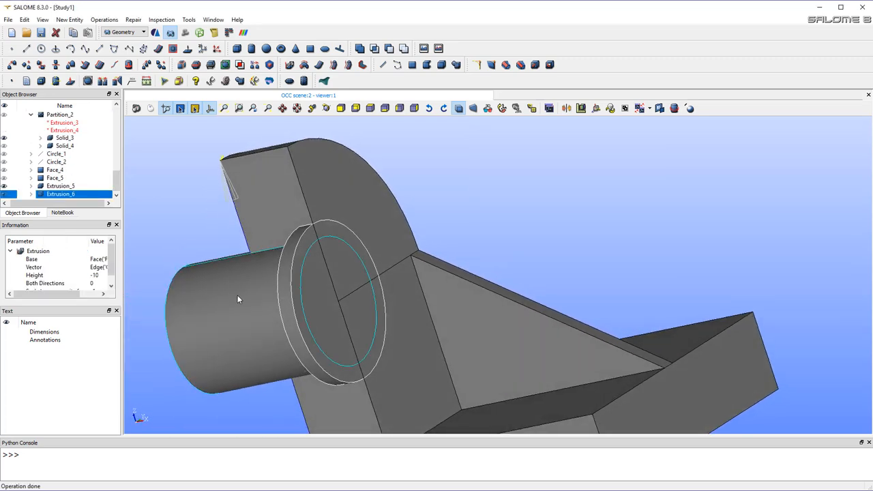
{"action": "left_click", "coordinate": [106, 22]}
{"action": "mouse_move", "coordinate": [113, 30]}
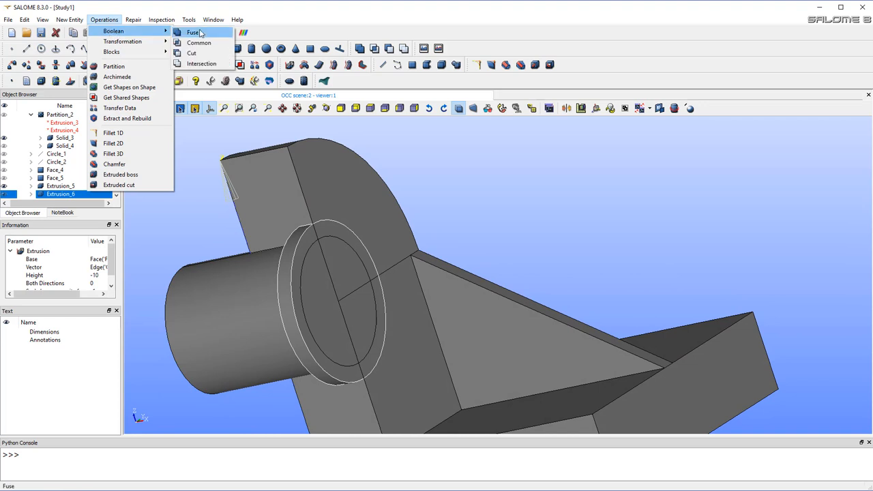
{"action": "left_click", "coordinate": [199, 32]}
{"action": "left_click", "coordinate": [236, 309]}
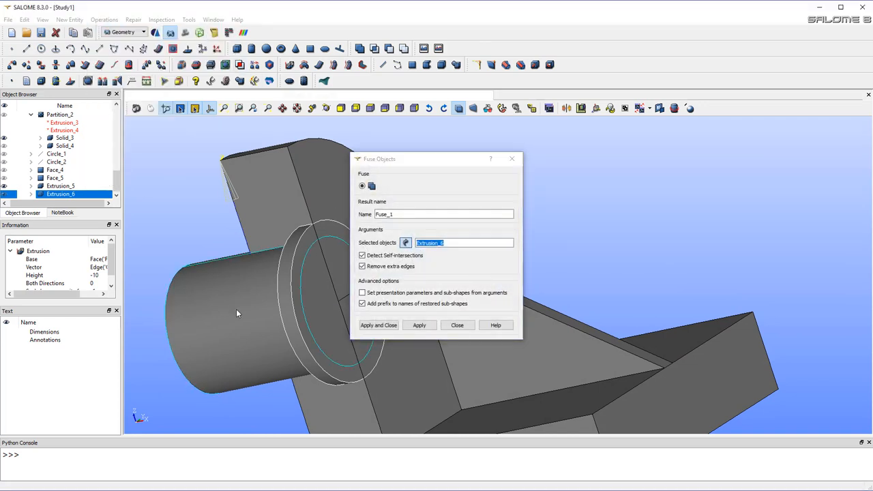
{"action": "left_click", "coordinate": [293, 314], "text": "shift"}
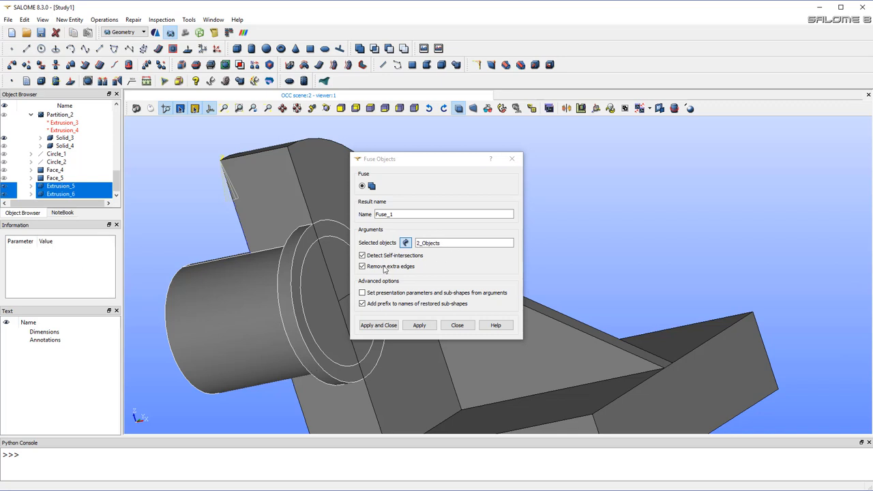
{"action": "left_click", "coordinate": [418, 325]}
Fuse the rounded upper block, the diagonal thin wall and the base plate into one bracket solid
{"action": "left_click_drag", "start_coordinate": [429, 168], "coordinate": [594, 170]}
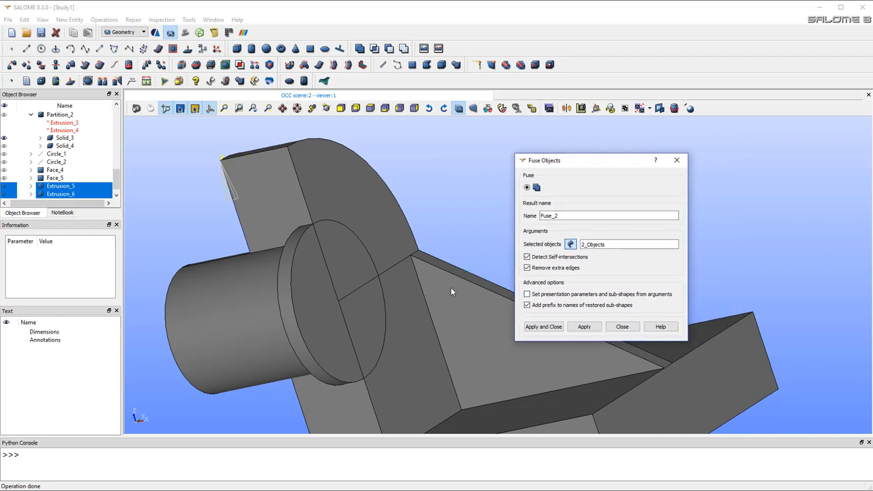
{"action": "left_click", "coordinate": [406, 339]}
{"action": "left_click", "coordinate": [388, 209], "text": "shift"}
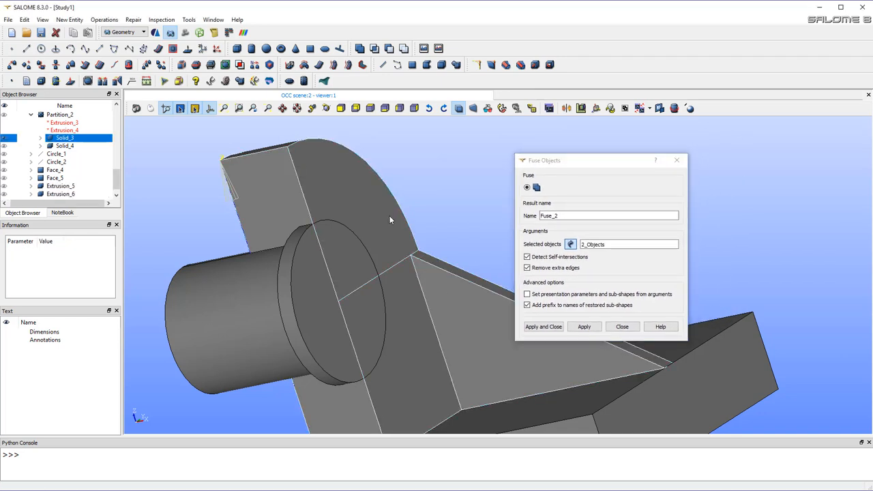
{"action": "left_click", "coordinate": [571, 408], "text": "shift"}
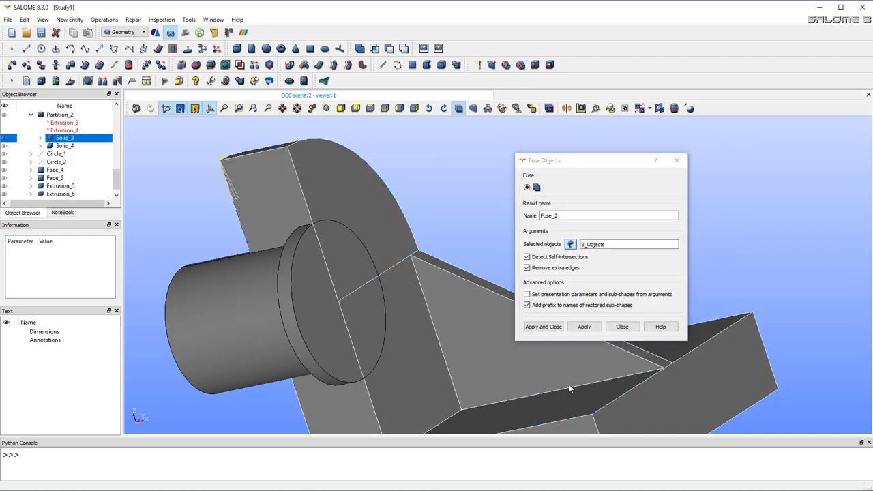
{"action": "left_click", "coordinate": [543, 327]}
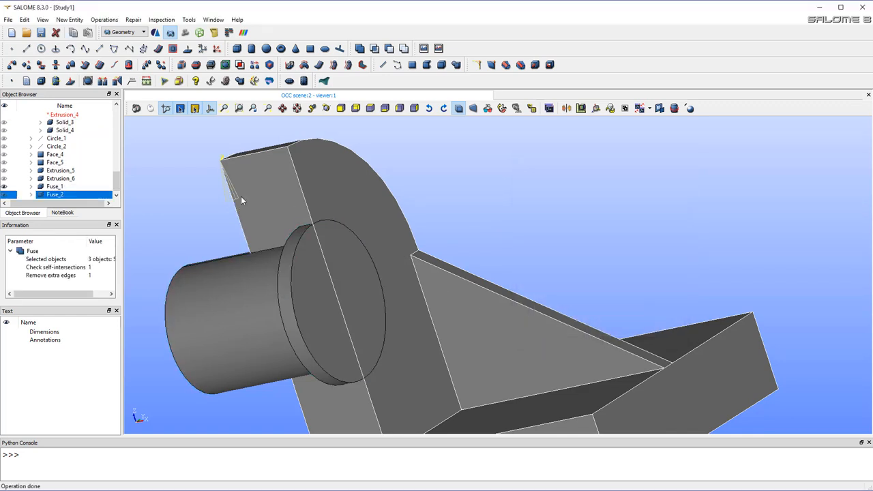
Cut the fused cylinders, Fuse_1, out of the fused bracket body, Fuse_2, with self-intersection detection on
{"action": "left_click", "coordinate": [105, 19]}
{"action": "mouse_move", "coordinate": [115, 32]}
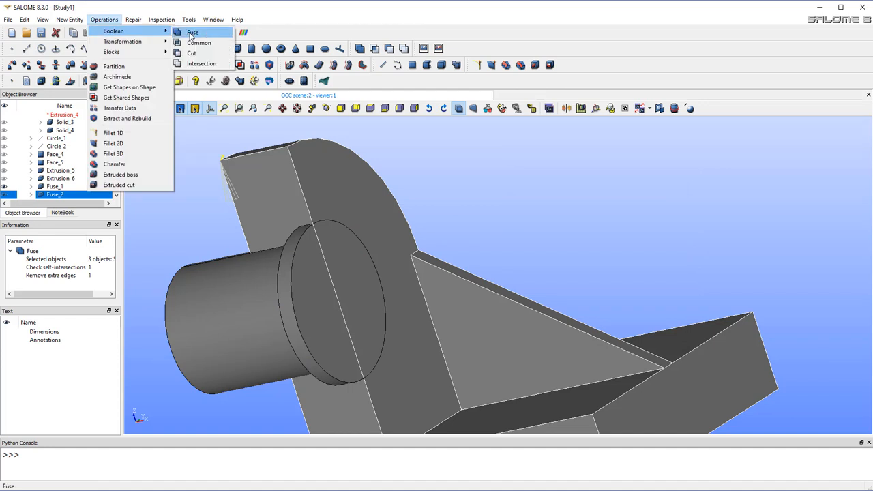
{"action": "left_click", "coordinate": [184, 52]}
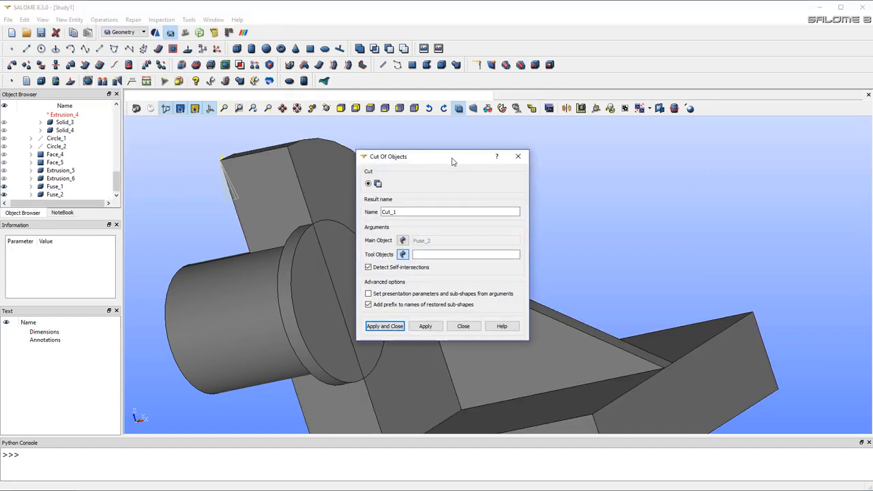
{"action": "left_click_drag", "start_coordinate": [427, 158], "coordinate": [527, 161]}
{"action": "left_click", "coordinate": [326, 191]}
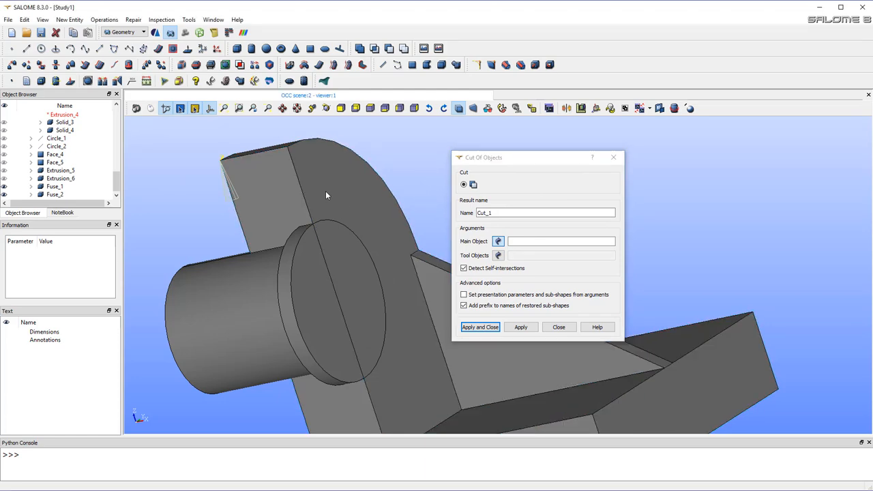
{"action": "left_click", "coordinate": [251, 271]}
{"action": "left_click", "coordinate": [481, 327]}
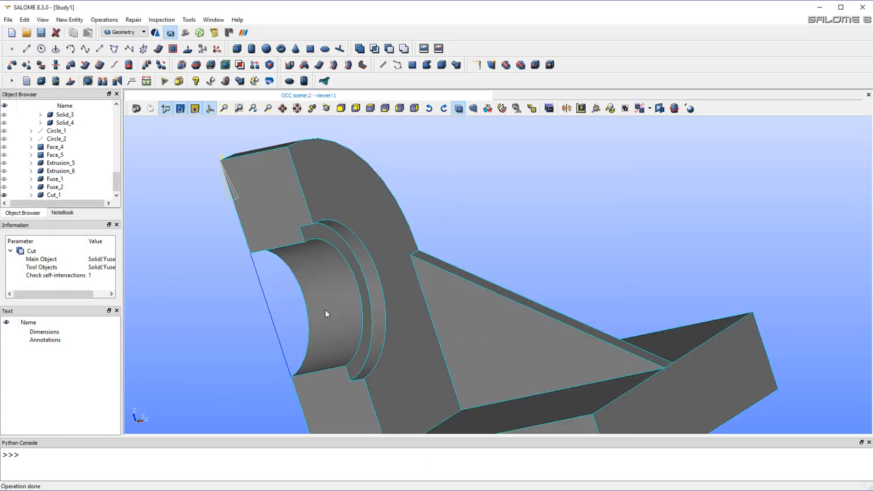
Examine the cut bracket from several angles, including the stepped half bore, the thin wall and the base plate
{"action": "middle_click_drag", "start_coordinate": [403, 352], "coordinate": [269, 408]}
{"action": "right_click_drag", "start_coordinate": [269, 407], "coordinate": [348, 385], "text": "ctrl"}
{"action": "scroll", "coordinate": [395, 362], "scroll_direction": "up", "scroll_amount": 4}
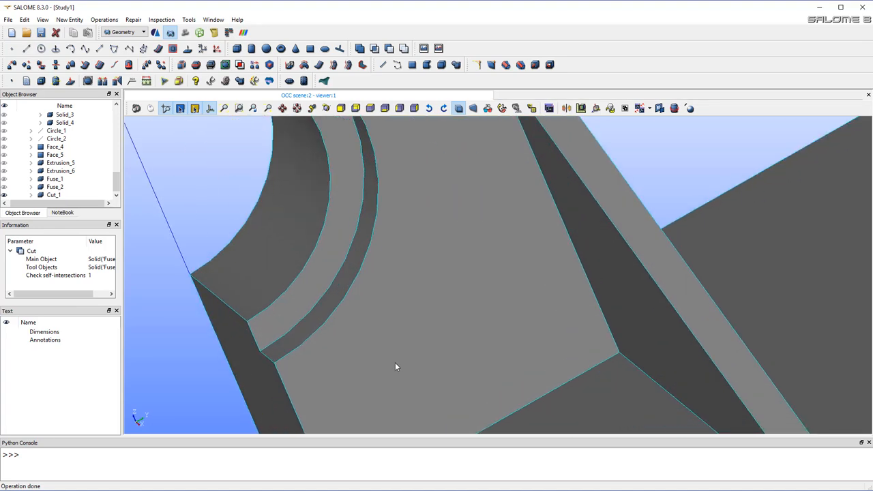
{"action": "scroll", "coordinate": [395, 362], "scroll_direction": "down", "scroll_amount": 5}
{"action": "middle_click_drag", "start_coordinate": [420, 356], "coordinate": [397, 300], "text": "ctrl"}
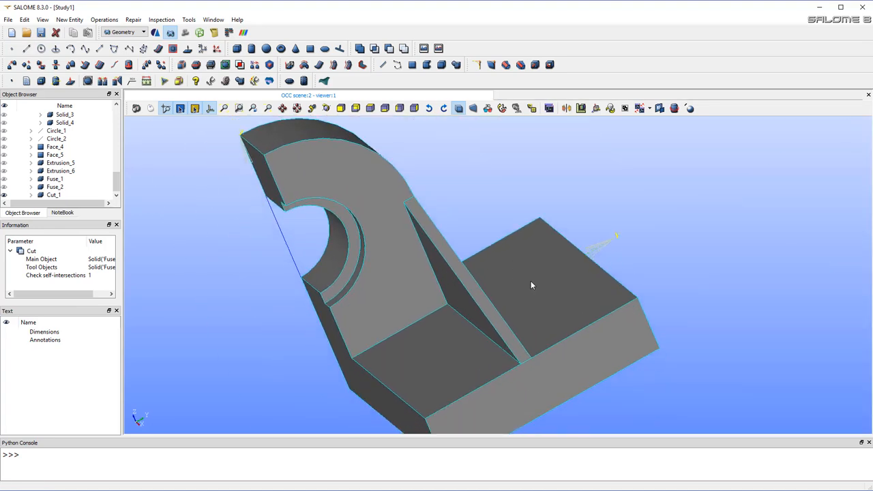
{"action": "right_click_drag", "start_coordinate": [639, 354], "coordinate": [432, 285], "text": "ctrl"}
{"action": "scroll", "coordinate": [431, 281], "scroll_direction": "down", "scroll_amount": 5}
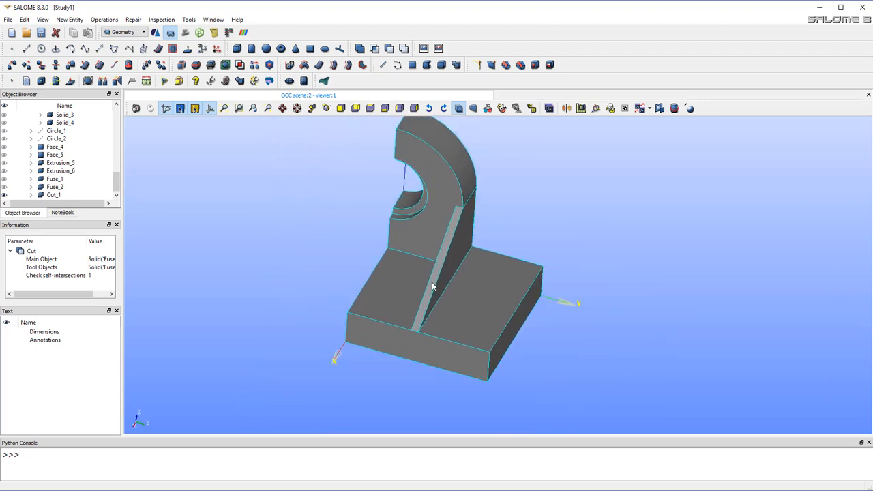
{"action": "middle_click_drag", "start_coordinate": [499, 266], "coordinate": [507, 282], "text": "ctrl"}
{"action": "scroll", "coordinate": [476, 285], "scroll_direction": "down", "scroll_amount": 1}
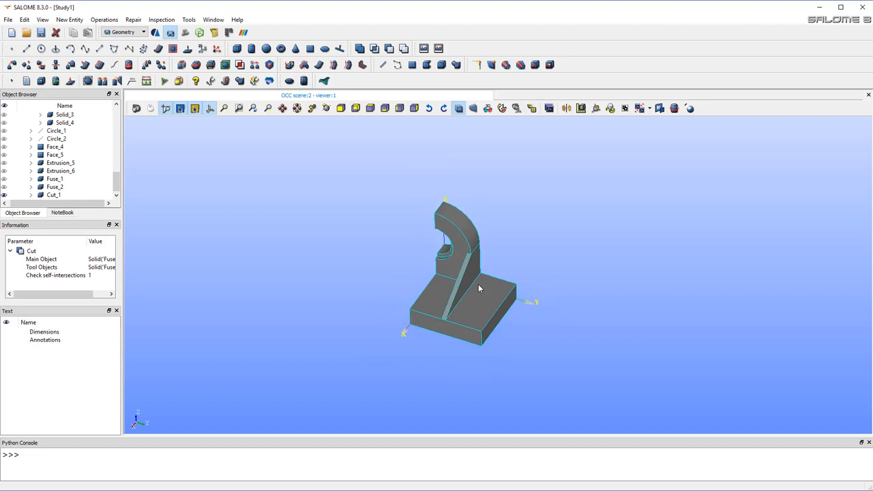
{"action": "scroll", "coordinate": [477, 287], "scroll_direction": "up", "scroll_amount": 4}
{"action": "scroll", "coordinate": [476, 288], "scroll_direction": "down", "scroll_amount": 1}
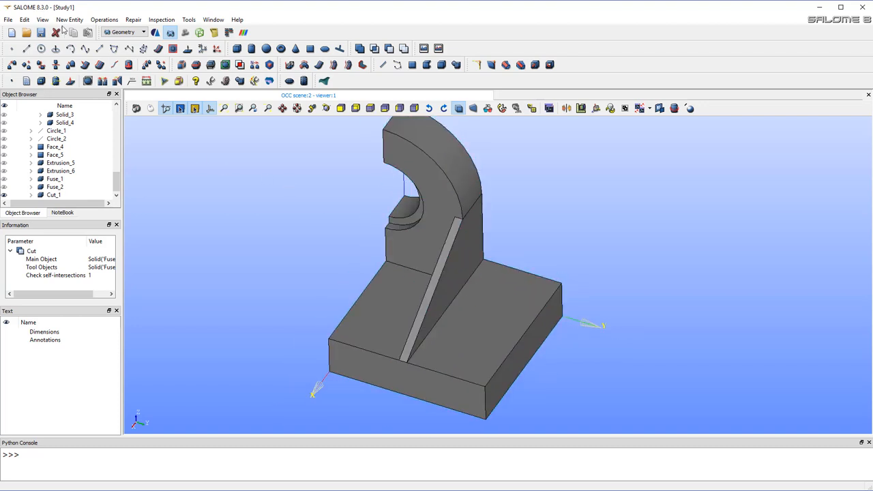
Create a vertex on the base plate's upper face at X 60, Y 150, Z 50
{"action": "left_click", "coordinate": [12, 49]}
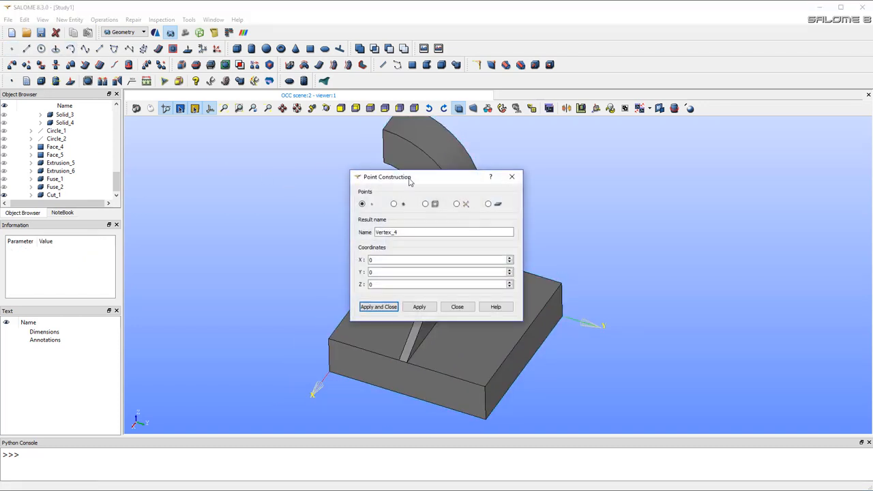
{"action": "left_click_drag", "start_coordinate": [409, 180], "coordinate": [247, 148]}
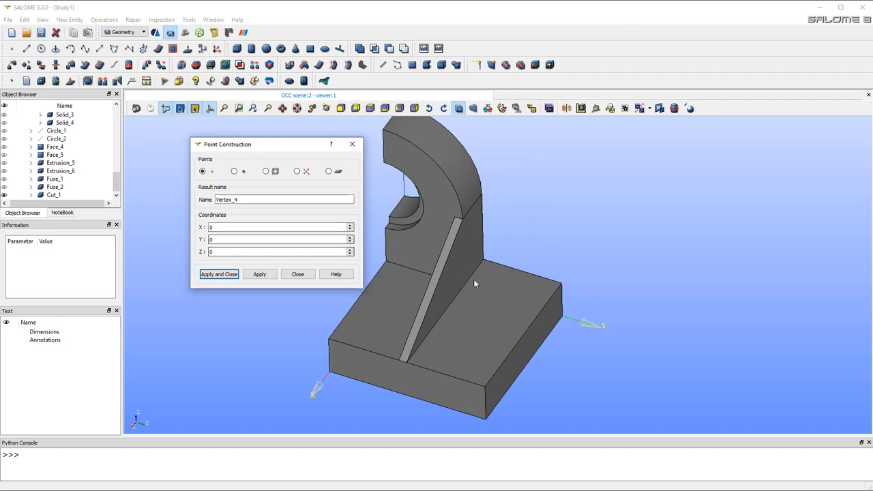
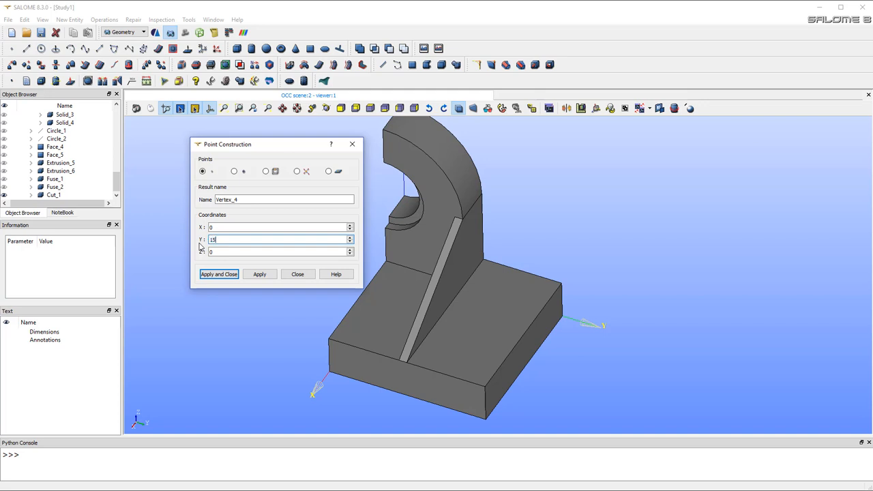
{"action": "left_click", "coordinate": [235, 228]}
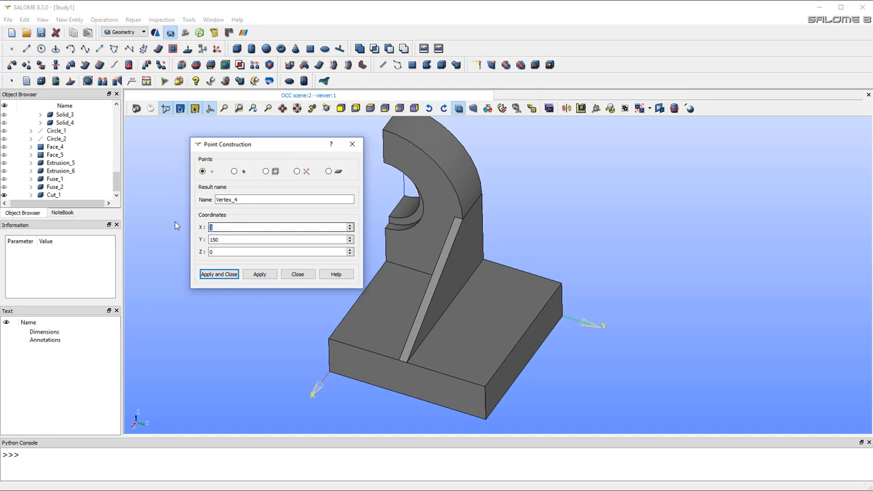
{"action": "type", "text": "60"}
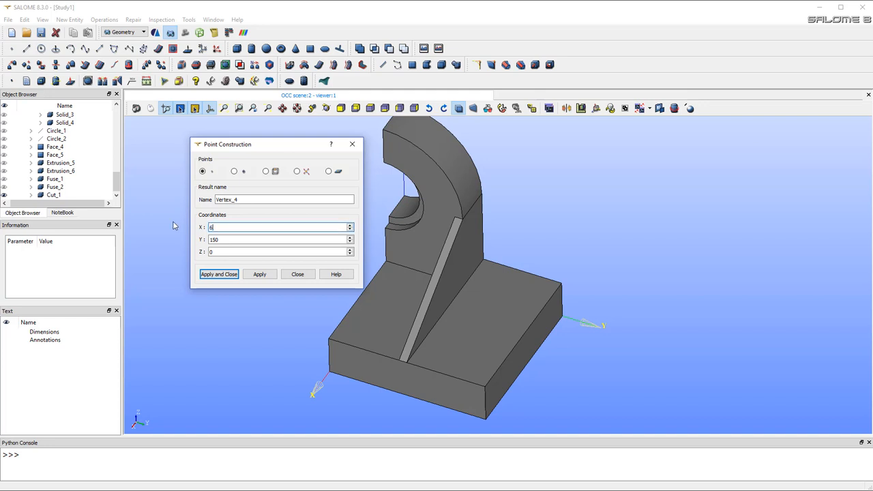
{"action": "key", "text": "Tab"}
{"action": "key", "text": "Tab"}
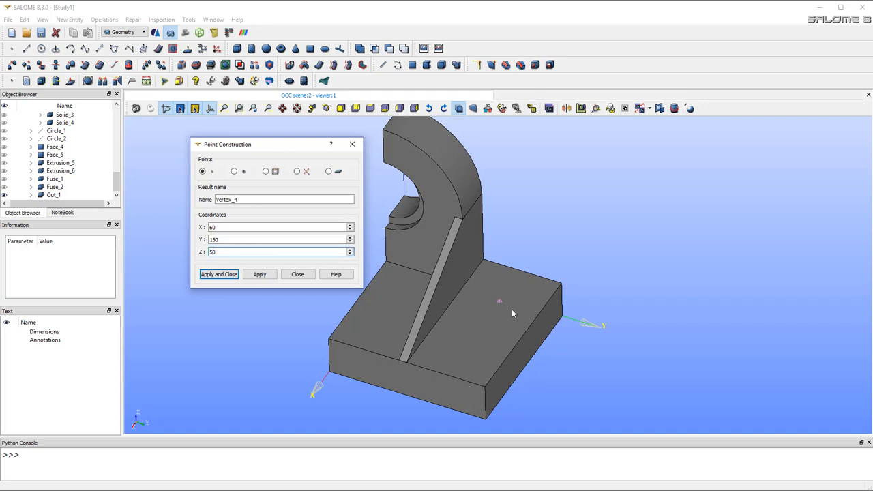
{"action": "scroll", "coordinate": [506, 305], "scroll_direction": "up", "scroll_amount": 2}
{"action": "scroll", "coordinate": [506, 309], "scroll_direction": "up", "scroll_amount": 1}
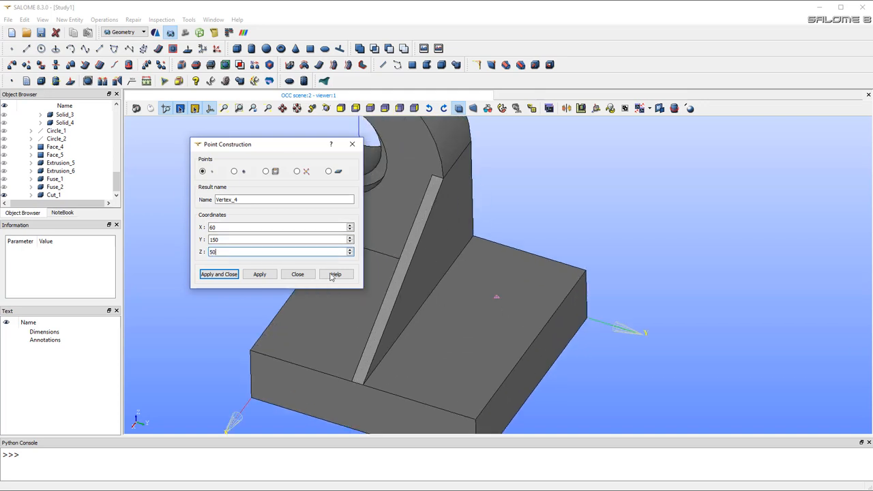
{"action": "left_click", "coordinate": [259, 274]}
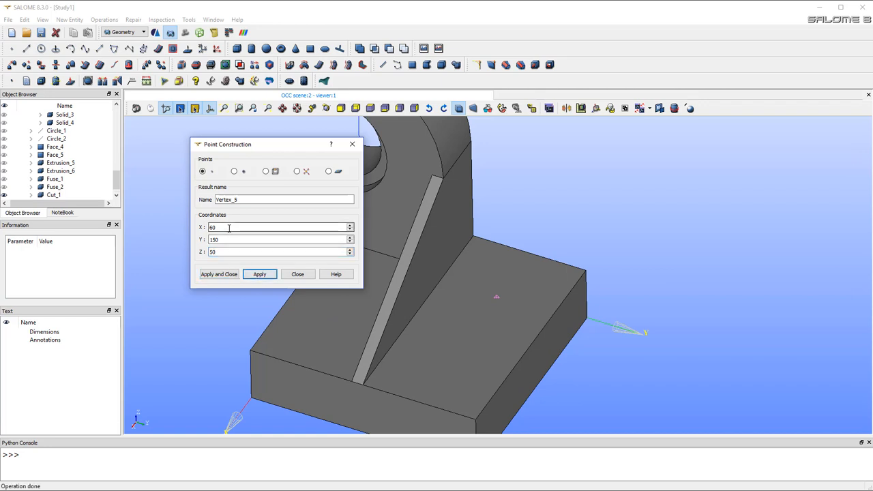
Create a second vertex on the base plate at X 140, Y 150, Z 50
{"action": "left_click_drag", "start_coordinate": [228, 228], "coordinate": [194, 226]}
{"action": "type", "text": "14"}
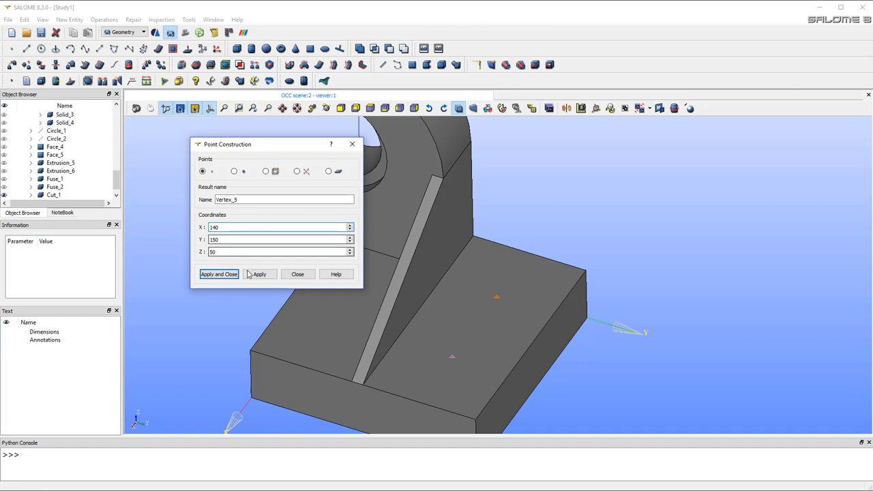
{"action": "left_click", "coordinate": [219, 274]}
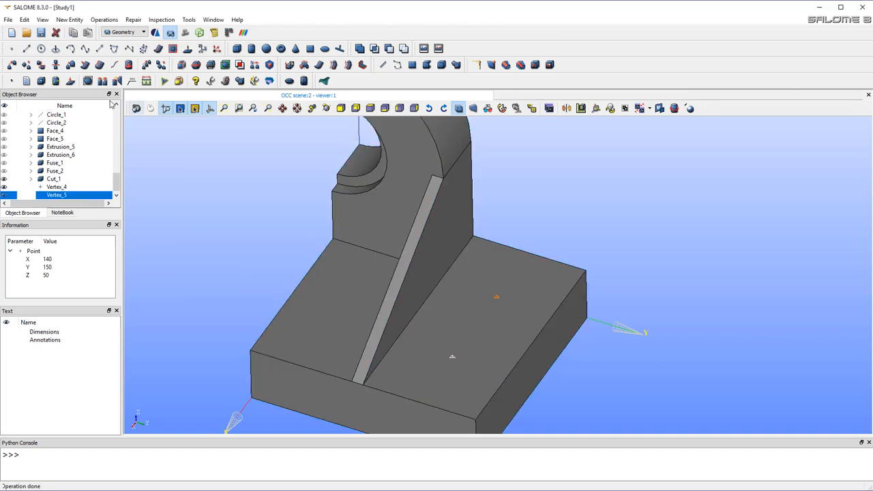
Create a circle of radius 20 centred on Vertex_5 with OZ as its normal vector
{"action": "left_click", "coordinate": [41, 49]}
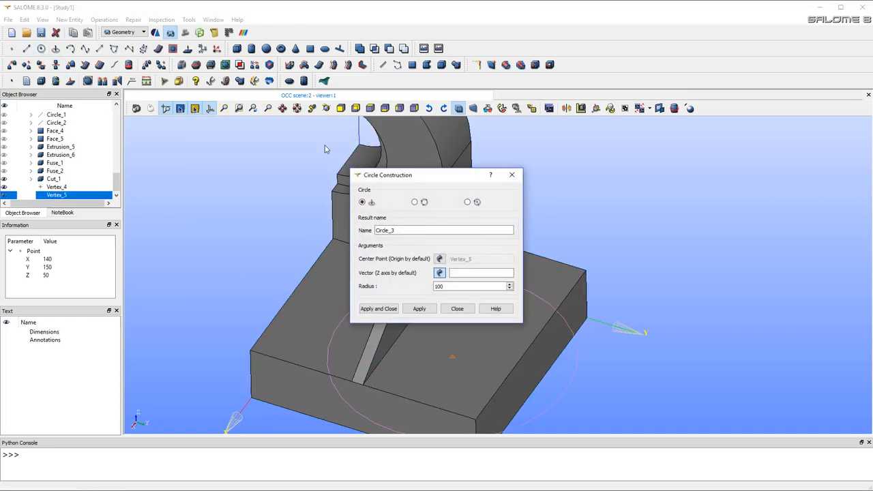
{"action": "left_click_drag", "start_coordinate": [366, 171], "coordinate": [202, 165]}
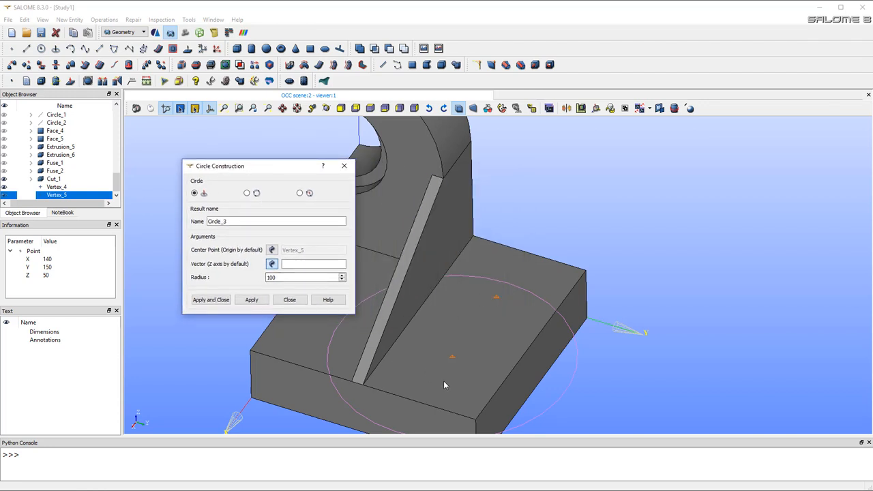
{"action": "left_click", "coordinate": [58, 188]}
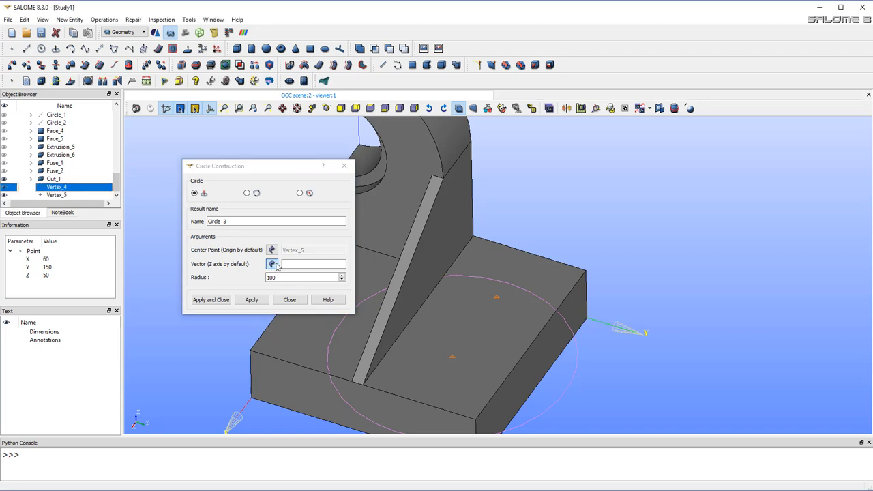
{"action": "left_click", "coordinate": [272, 264]}
{"action": "left_click_drag", "start_coordinate": [116, 190], "coordinate": [116, 115]}
{"action": "left_click", "coordinate": [50, 147]}
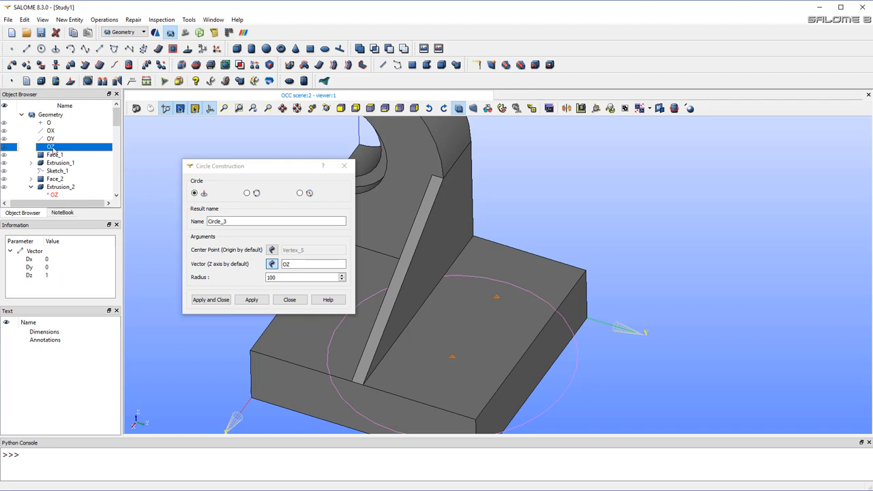
{"action": "double_click", "coordinate": [274, 278]}
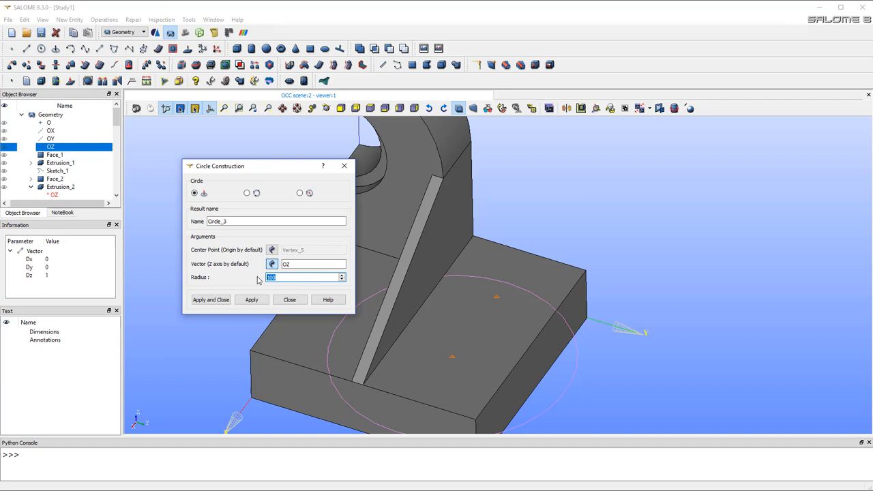
{"action": "type", "text": "20"}
{"action": "left_click", "coordinate": [252, 300]}
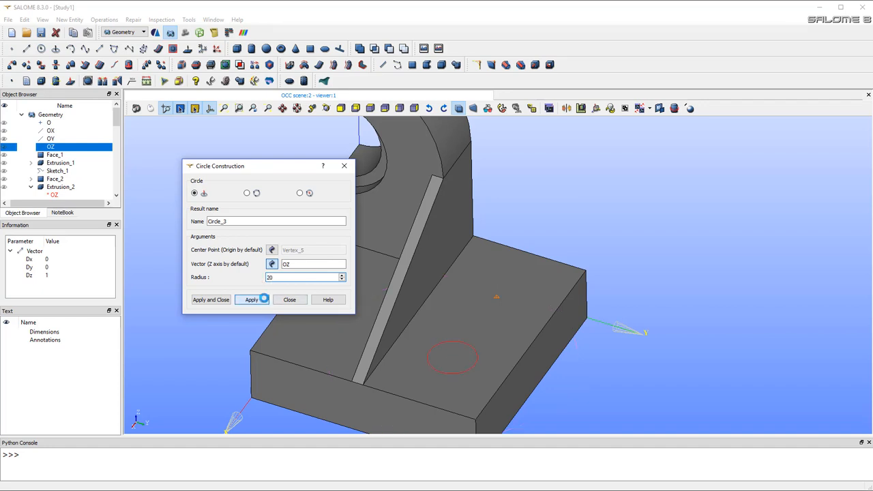
Create another circle of radius 20 centred on Vertex_4, using the default Z axis as its normal
{"action": "left_click", "coordinate": [497, 300]}
{"action": "left_click", "coordinate": [217, 301]}
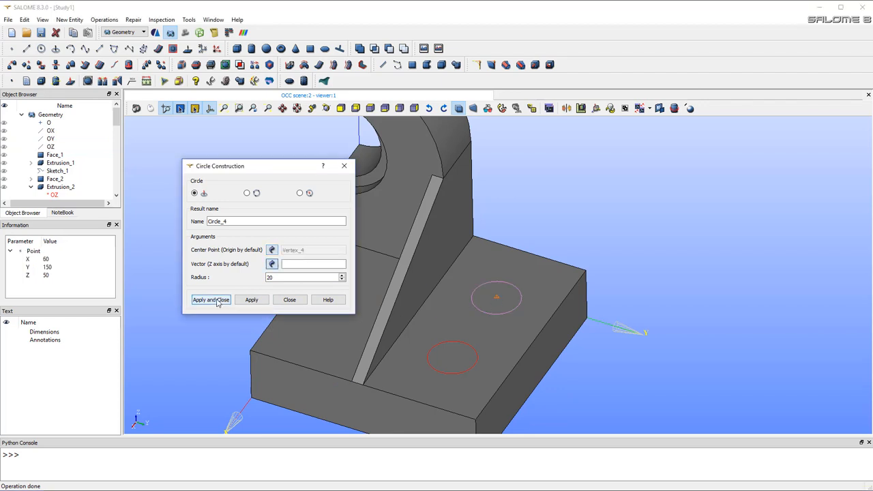
Create a planar face from Circle_4 and another planar face from Circle_3 on the base plate
{"action": "left_click", "coordinate": [70, 19]}
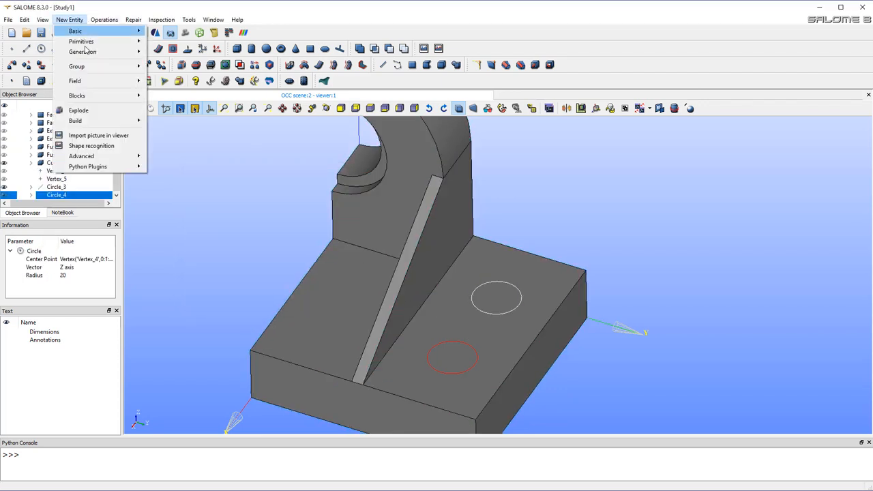
{"action": "mouse_move", "coordinate": [102, 120]}
{"action": "left_click", "coordinate": [164, 141]}
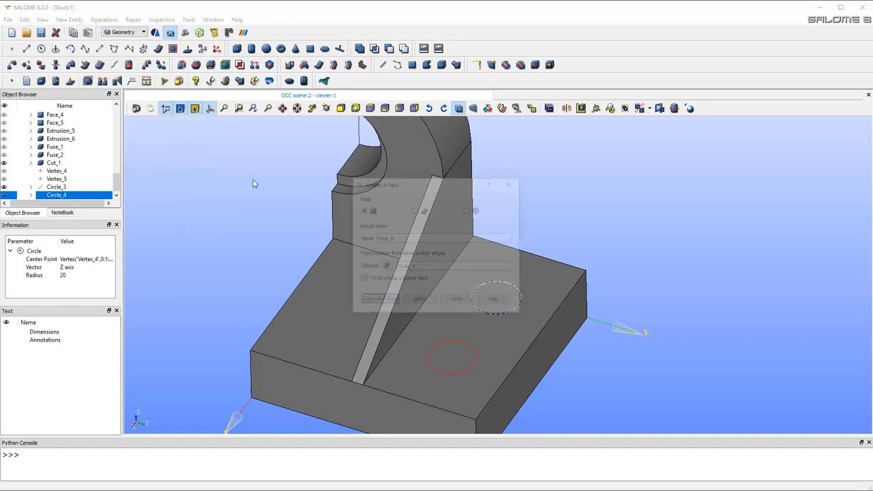
{"action": "left_click_drag", "start_coordinate": [451, 185], "coordinate": [679, 181]}
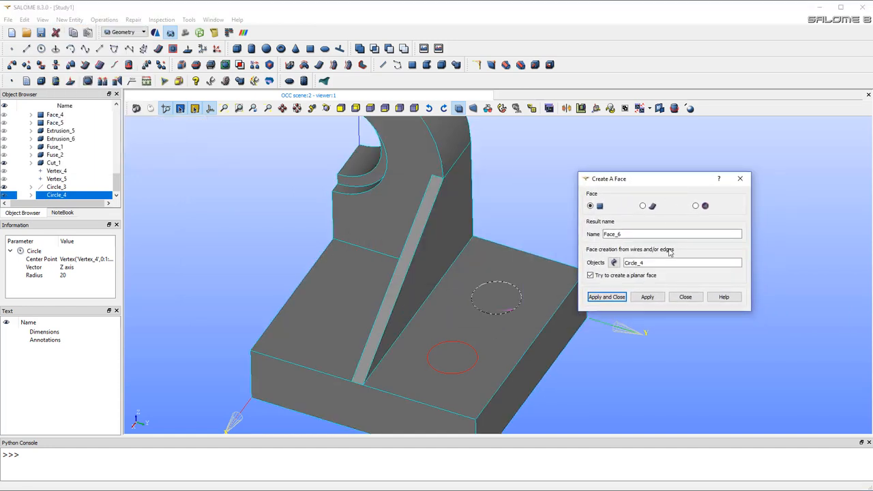
{"action": "left_click", "coordinate": [647, 298]}
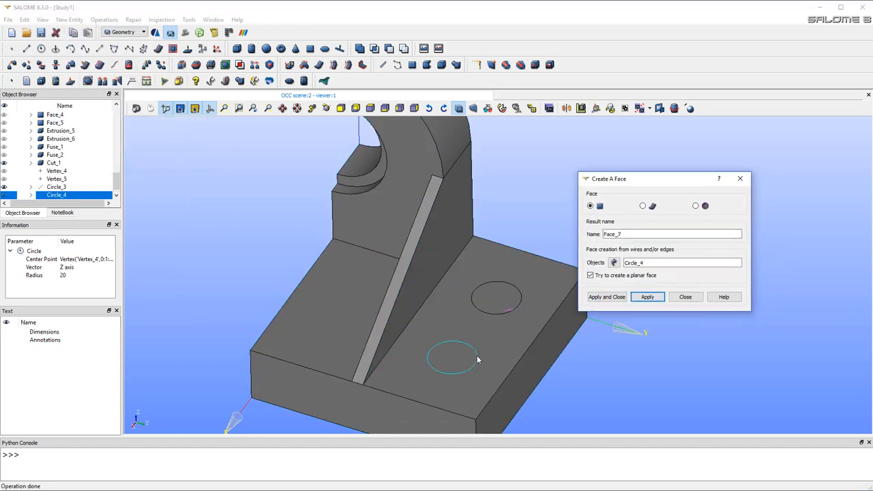
{"action": "left_click", "coordinate": [617, 298]}
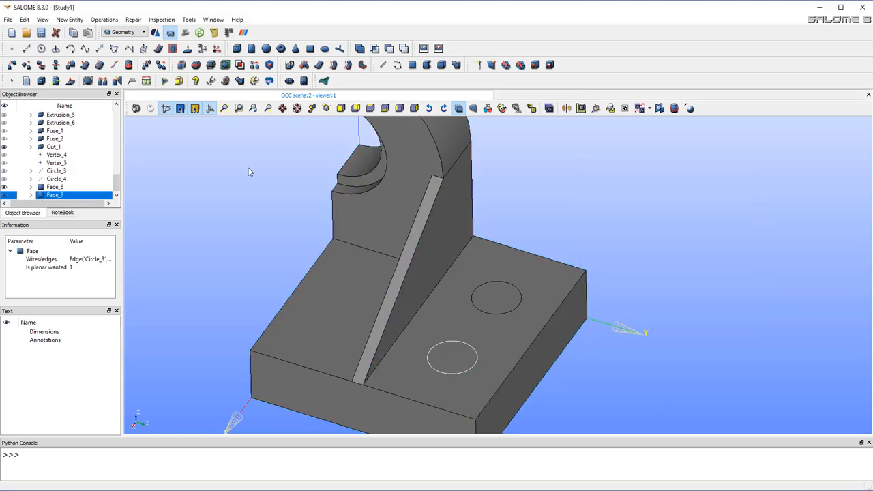
Extrude Face_6 and Face_7 together along OZ by 100 in the reversed direction, down through the base plate
{"action": "key", "text": "ctrl+a"}
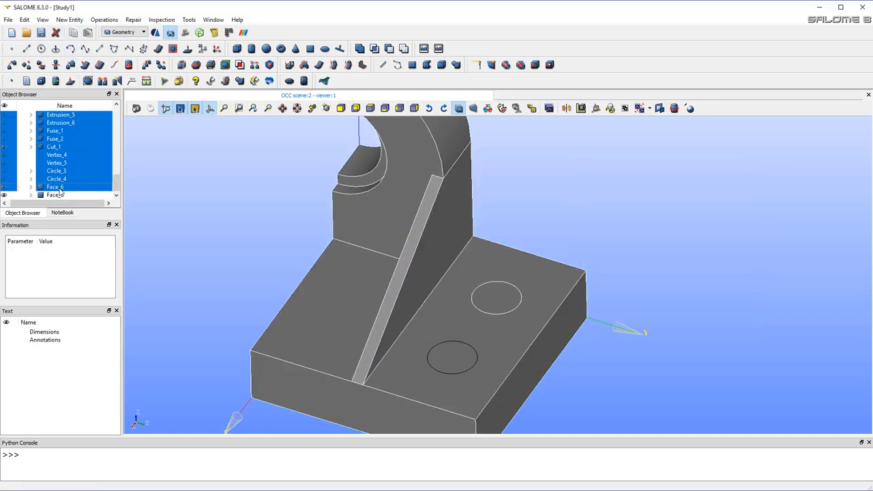
{"action": "left_click", "coordinate": [59, 195]}
{"action": "left_click", "coordinate": [65, 188], "text": "ctrl"}
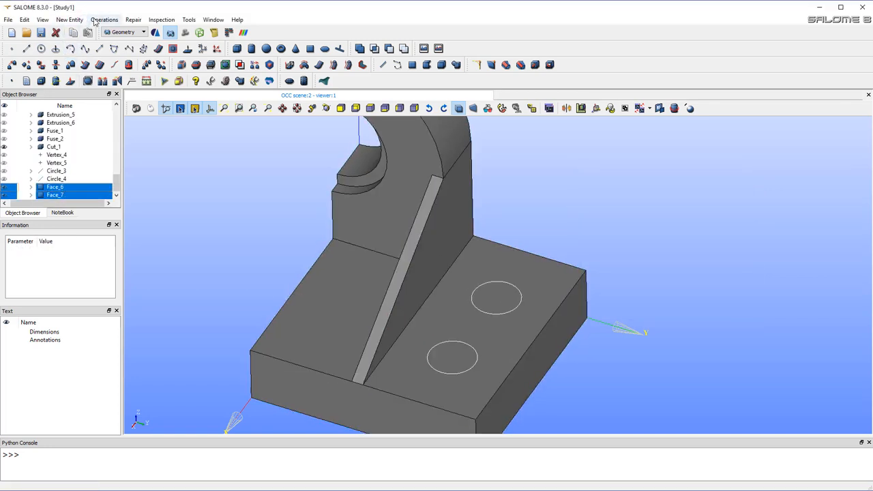
{"action": "left_click", "coordinate": [104, 19]}
{"action": "mouse_move", "coordinate": [70, 19]}
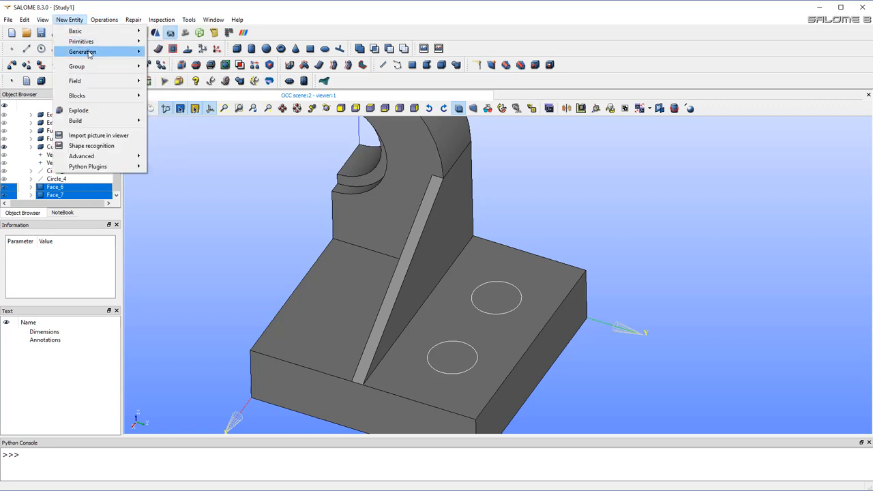
{"action": "mouse_move", "coordinate": [89, 53]}
{"action": "left_click", "coordinate": [154, 55]}
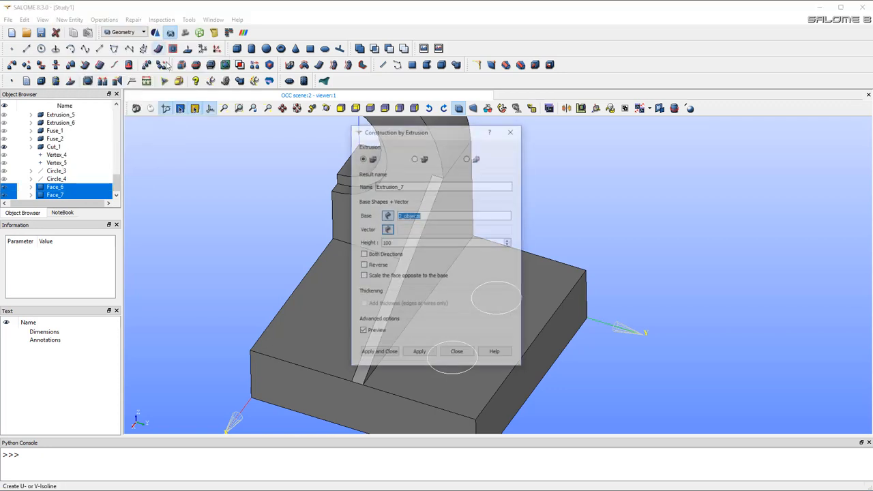
{"action": "left_click_drag", "start_coordinate": [442, 133], "coordinate": [762, 137]}
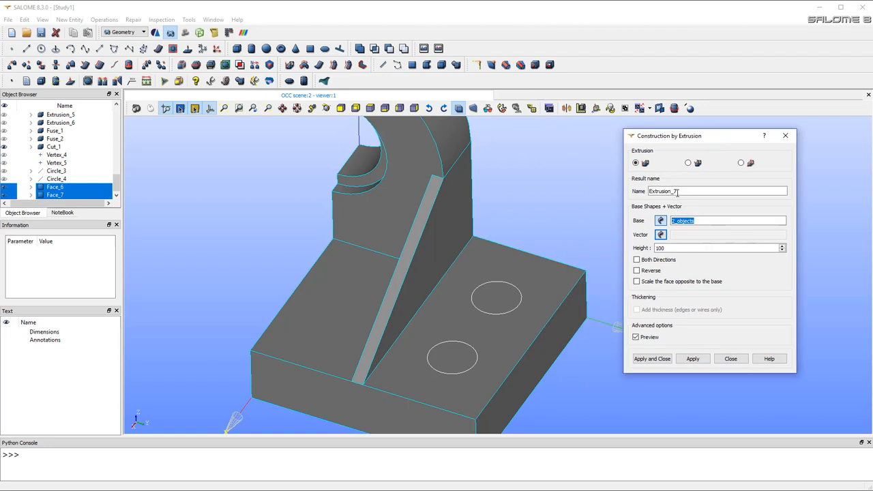
{"action": "left_click", "coordinate": [660, 233]}
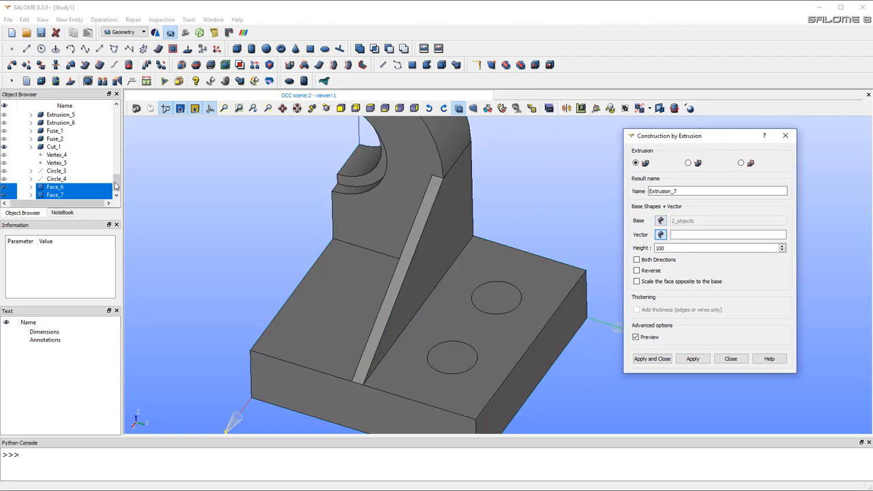
{"action": "scroll", "coordinate": [116, 186], "scroll_direction": "up", "scroll_amount": 10}
{"action": "left_click", "coordinate": [49, 147]}
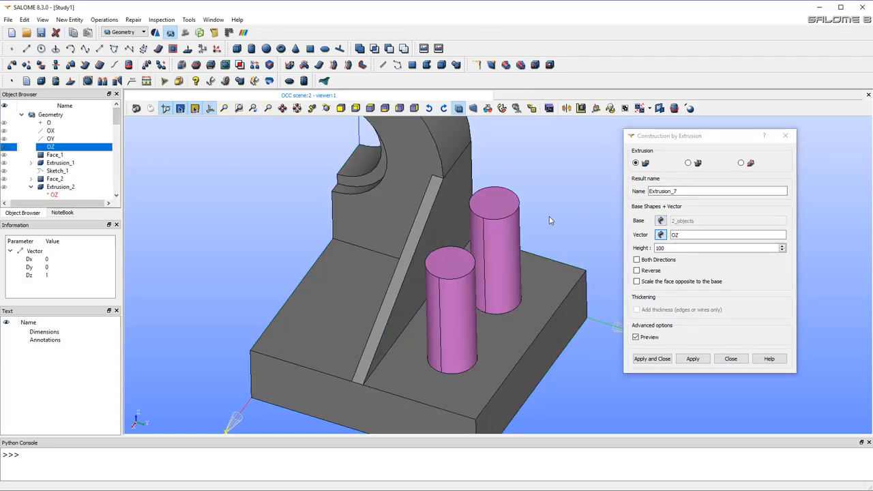
{"action": "left_click", "coordinate": [637, 270]}
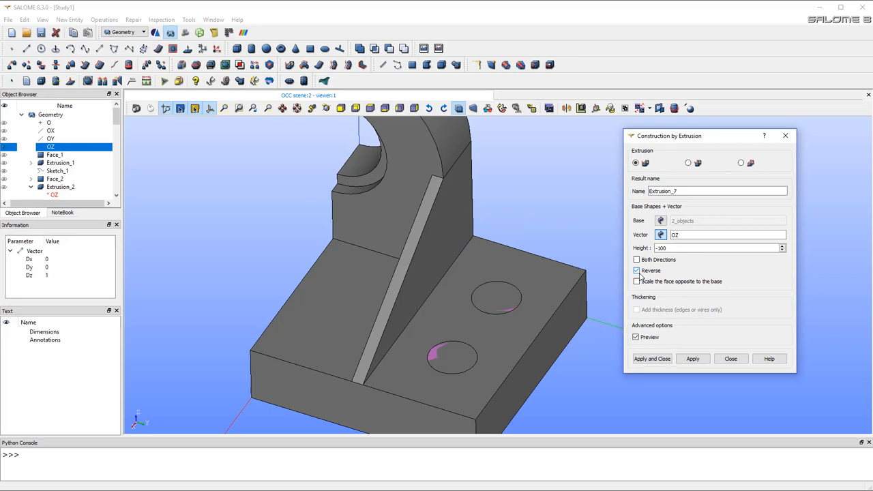
{"action": "left_click", "coordinate": [649, 359]}
Cut the two extruded cylinders, Extrusion_7 and Extrusion_8, out of the main bracket body Cut_1
{"action": "right_click_drag", "start_coordinate": [635, 377], "coordinate": [532, 355], "text": "ctrl"}
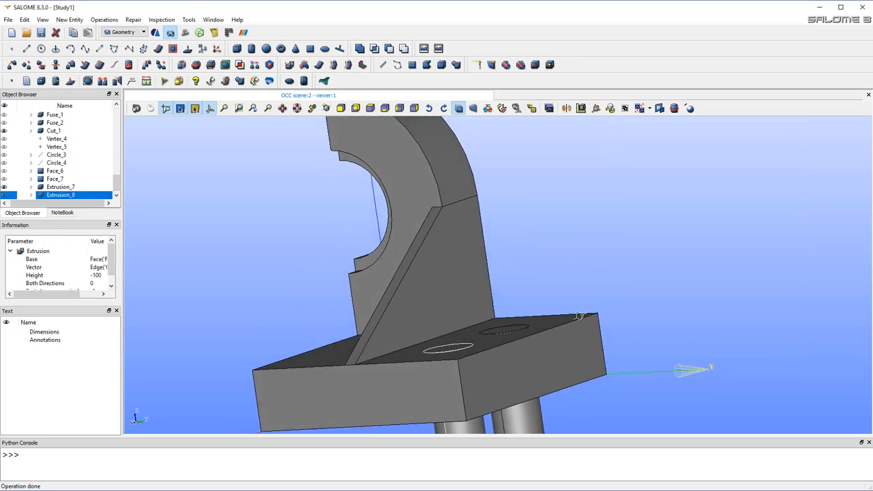
{"action": "left_click", "coordinate": [69, 19]}
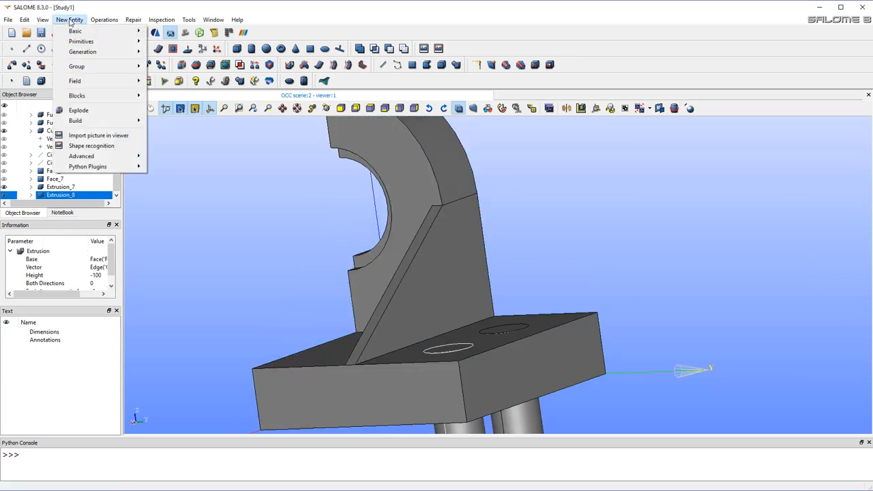
{"action": "mouse_move", "coordinate": [104, 20]}
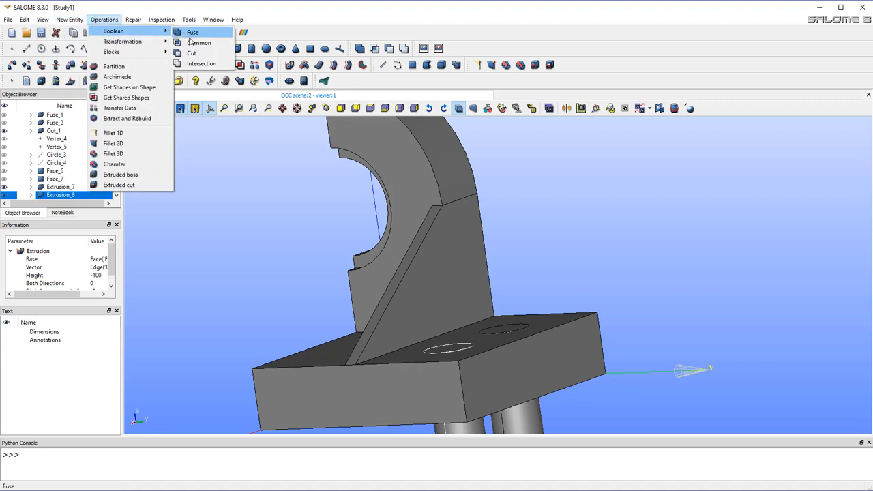
{"action": "left_click", "coordinate": [194, 53]}
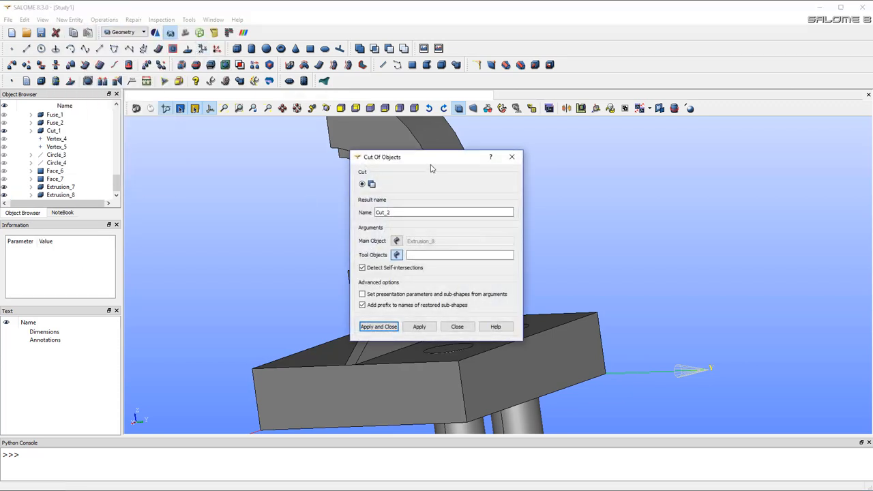
{"action": "left_click_drag", "start_coordinate": [430, 157], "coordinate": [683, 151]}
{"action": "left_click", "coordinate": [411, 375]}
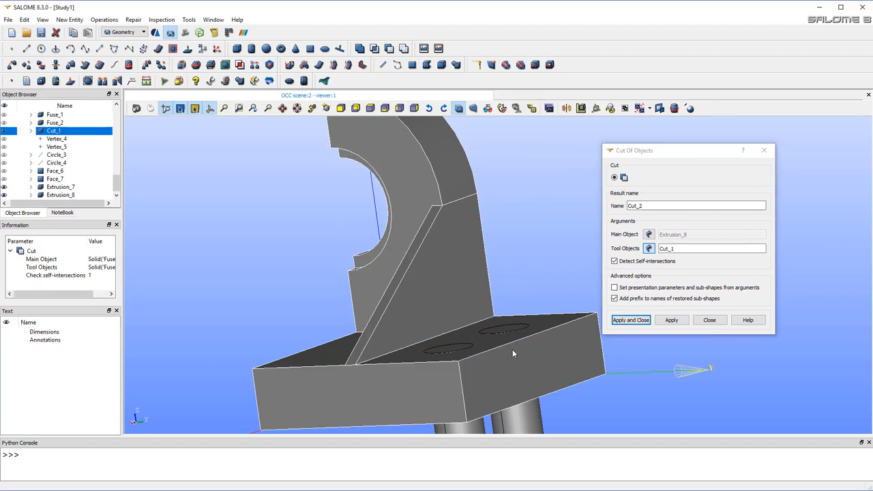
{"action": "left_click", "coordinate": [648, 234]}
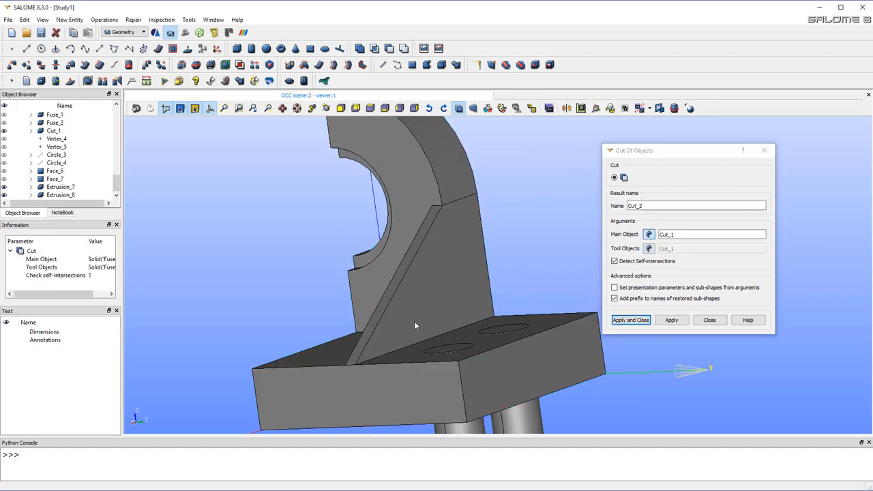
{"action": "left_click", "coordinate": [648, 248]}
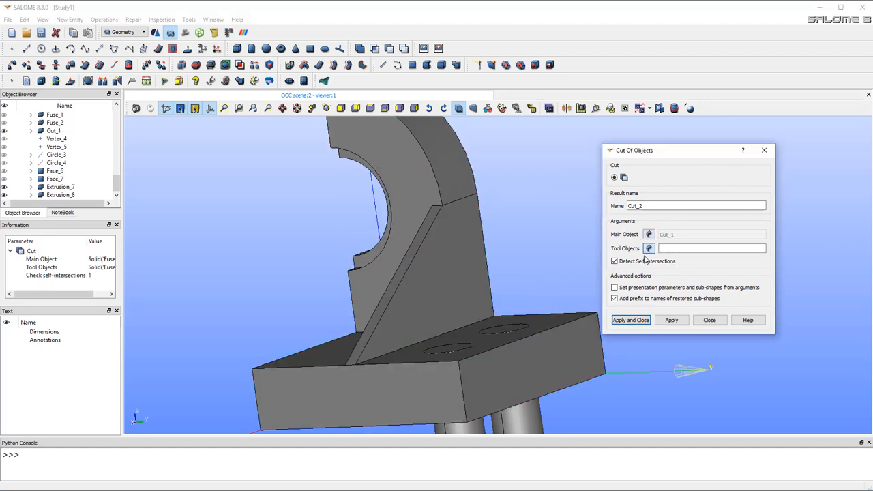
{"action": "left_click", "coordinate": [522, 428]}
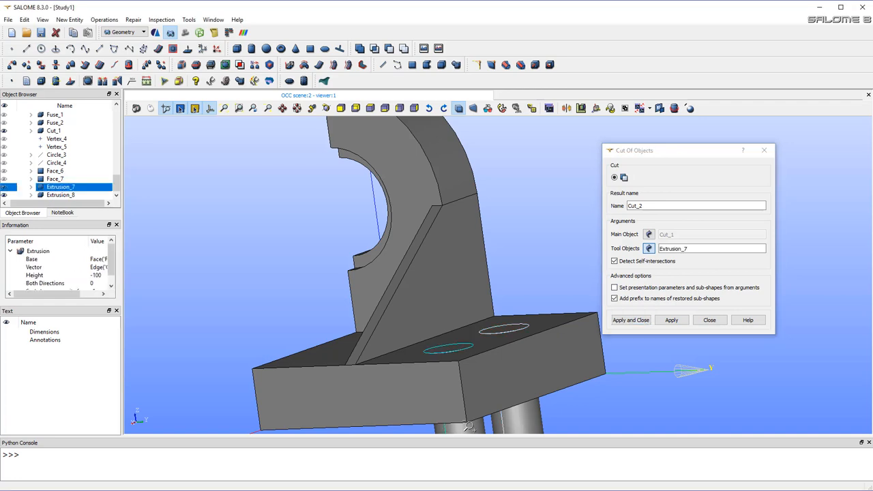
{"action": "left_click", "coordinate": [475, 428], "text": "shift"}
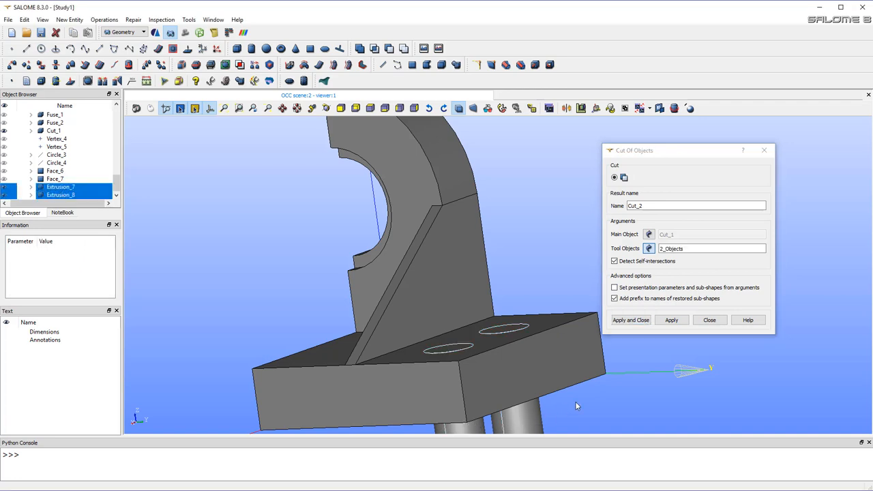
{"action": "left_click", "coordinate": [631, 320]}
{"action": "right_click_drag", "start_coordinate": [480, 205], "coordinate": [485, 318], "text": "ctrl"}
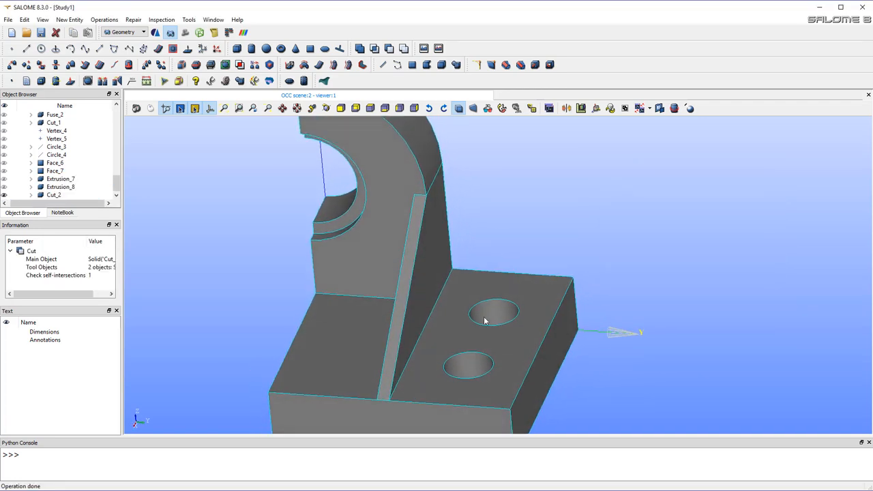
{"action": "right_click_drag", "start_coordinate": [459, 349], "coordinate": [493, 372], "text": "ctrl"}
{"action": "scroll", "coordinate": [493, 371], "scroll_direction": "up", "scroll_amount": 3}
{"action": "scroll", "coordinate": [452, 404], "scroll_direction": "down", "scroll_amount": 5}
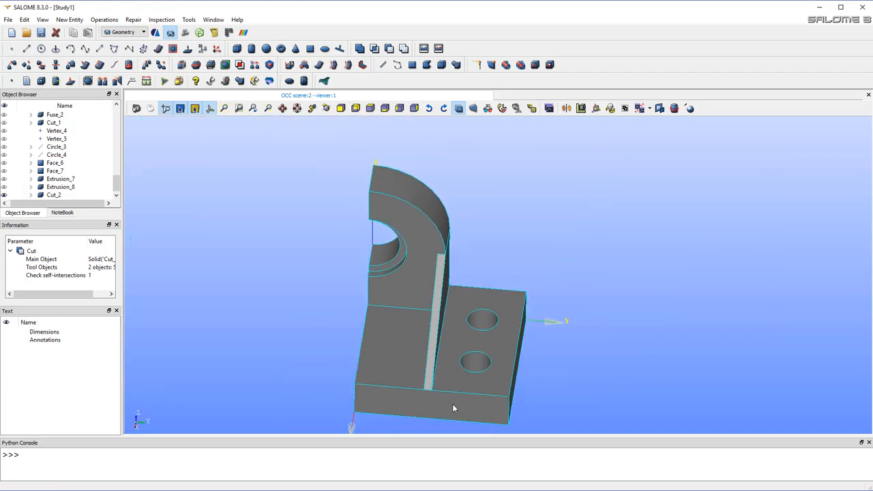
{"action": "right_click_drag", "start_coordinate": [452, 404], "coordinate": [477, 273], "text": "ctrl"}
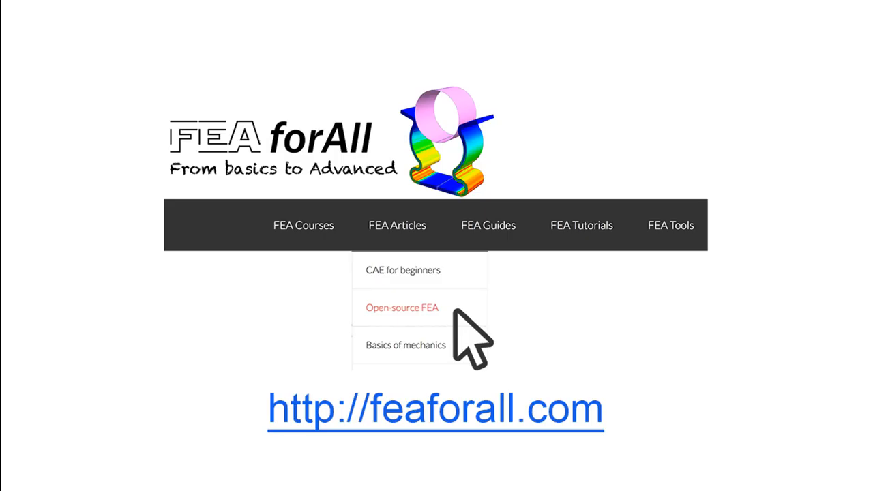